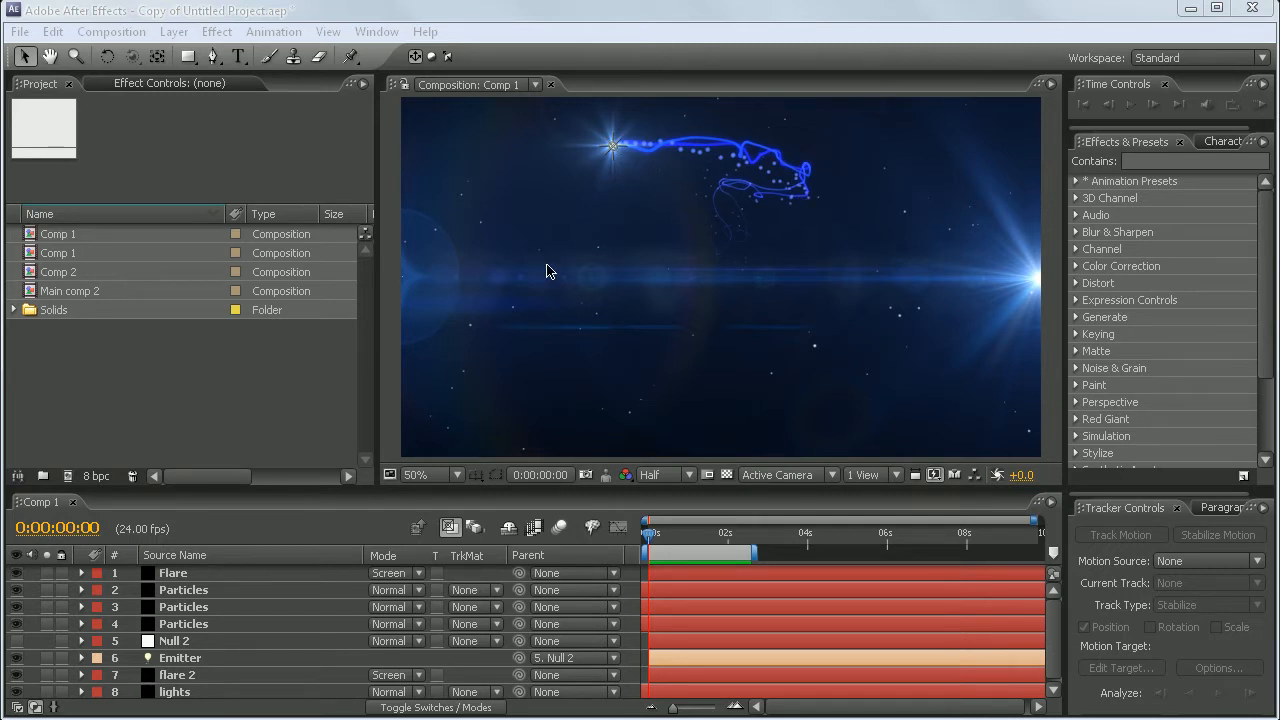
Preview the finished particle stream animation in Comp 1
{"action": "left_click", "coordinate": [1259, 111]}
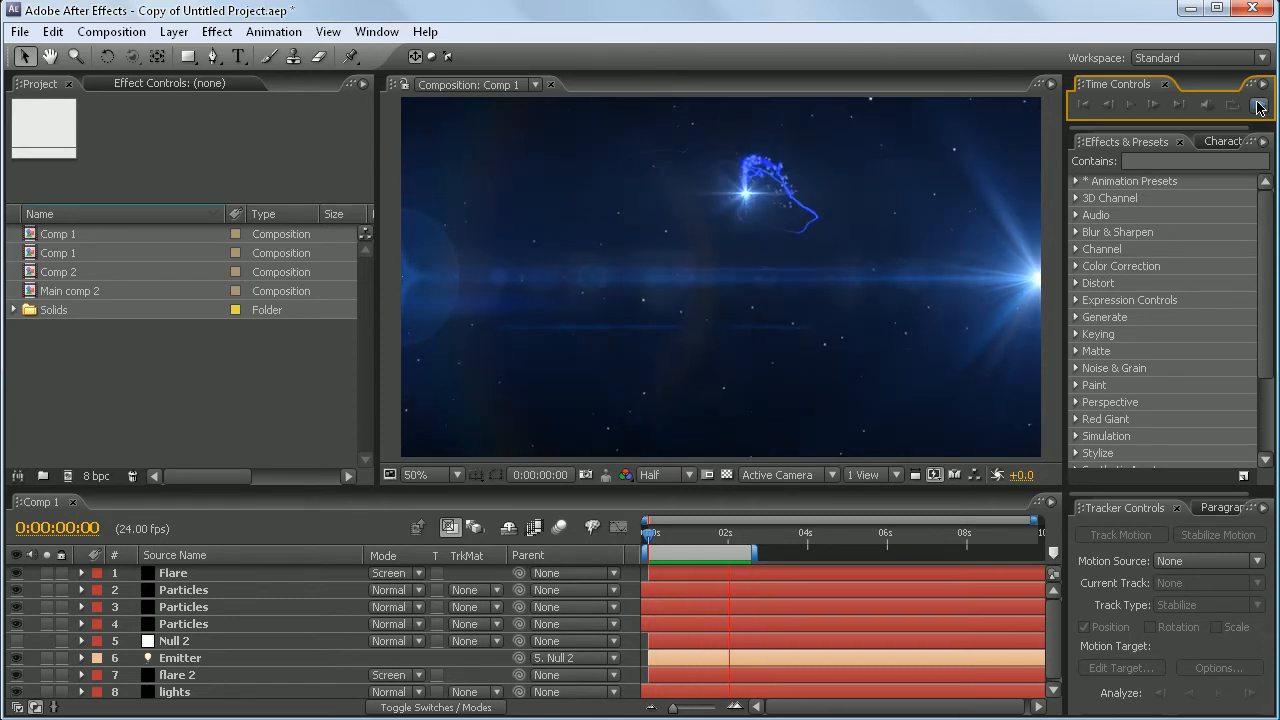
{"action": "left_click", "coordinate": [1258, 105]}
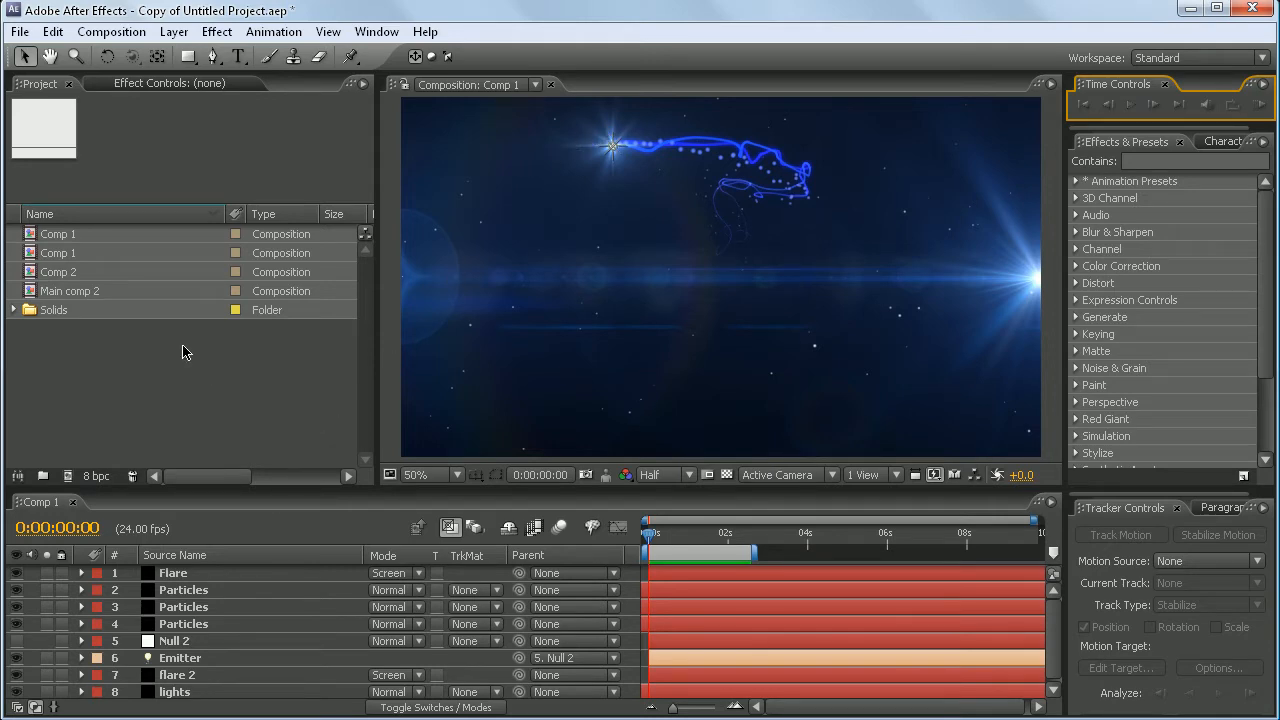
Create a new composition named "Main comp" at 1280 × 720 pixels, 24 fps and 10 seconds long
{"action": "left_click", "coordinate": [124, 33]}
{"action": "left_click", "coordinate": [126, 50]}
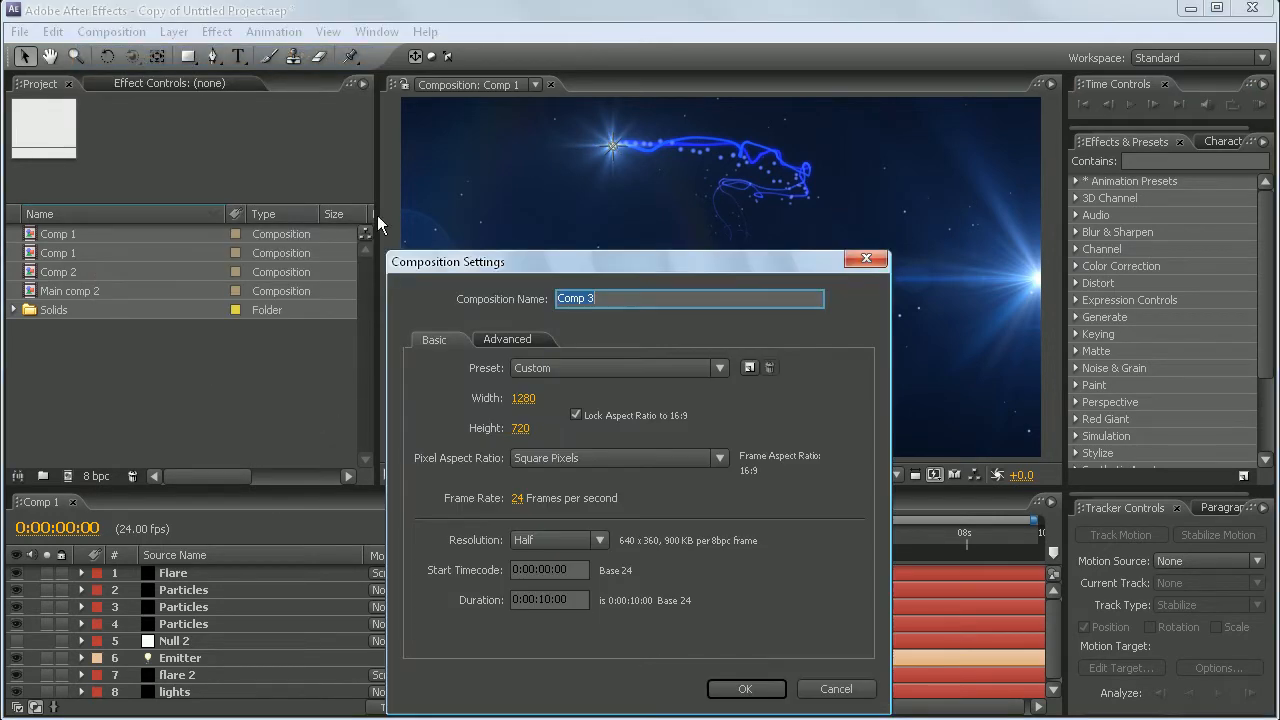
{"action": "type", "text": "Main c"}
{"action": "left_click", "coordinate": [738, 695]}
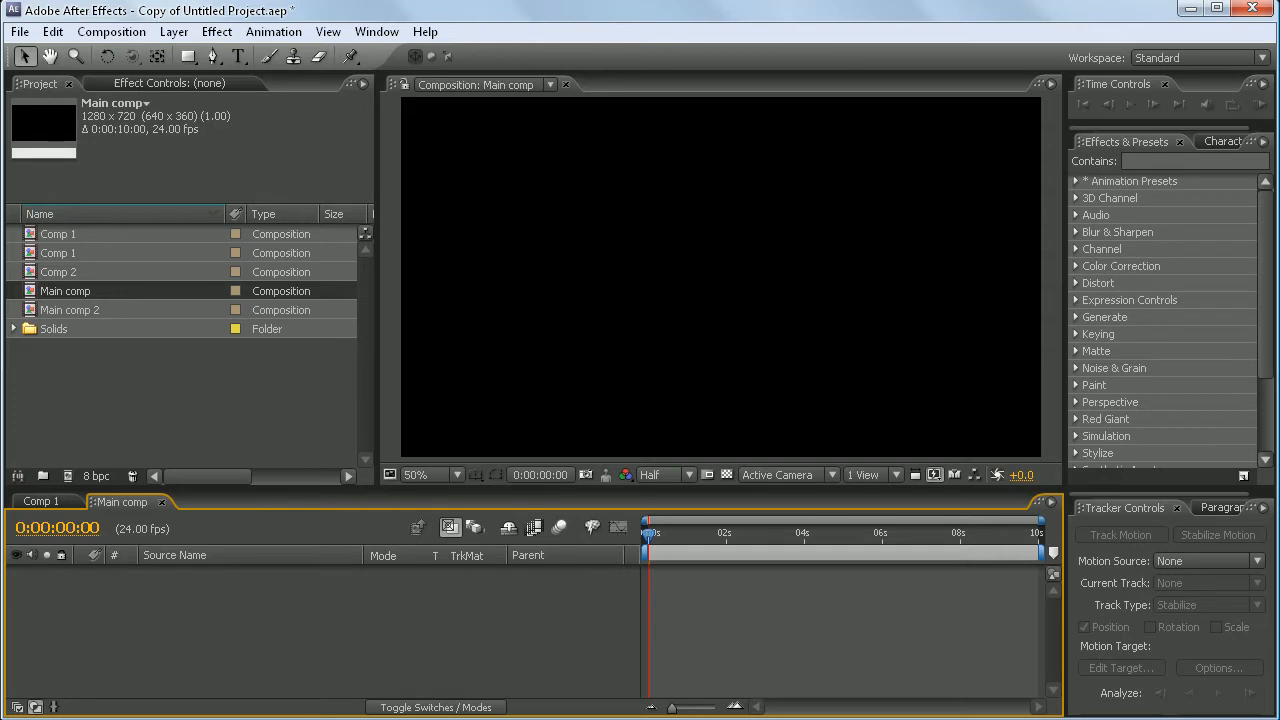
Add a null object to Main comp and rename it "Control"
{"action": "left_click", "coordinate": [174, 31]}
{"action": "mouse_move", "coordinate": [418, 53]}
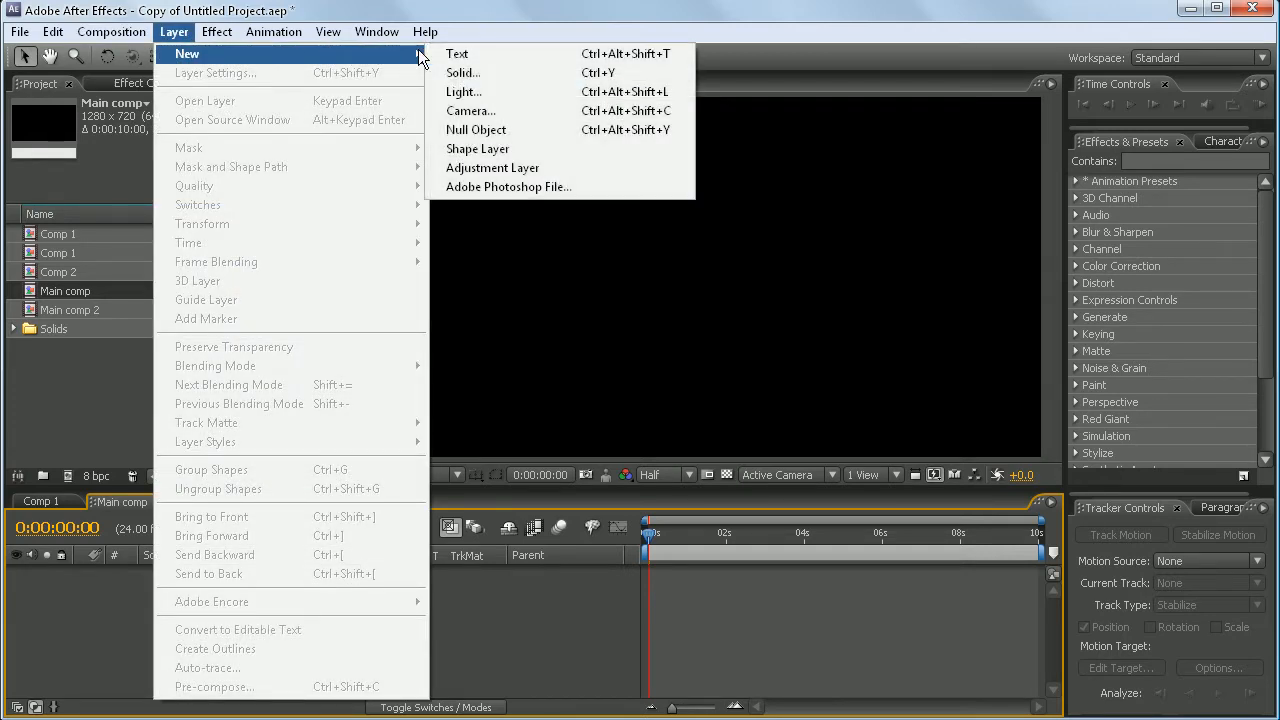
{"action": "left_click", "coordinate": [504, 127]}
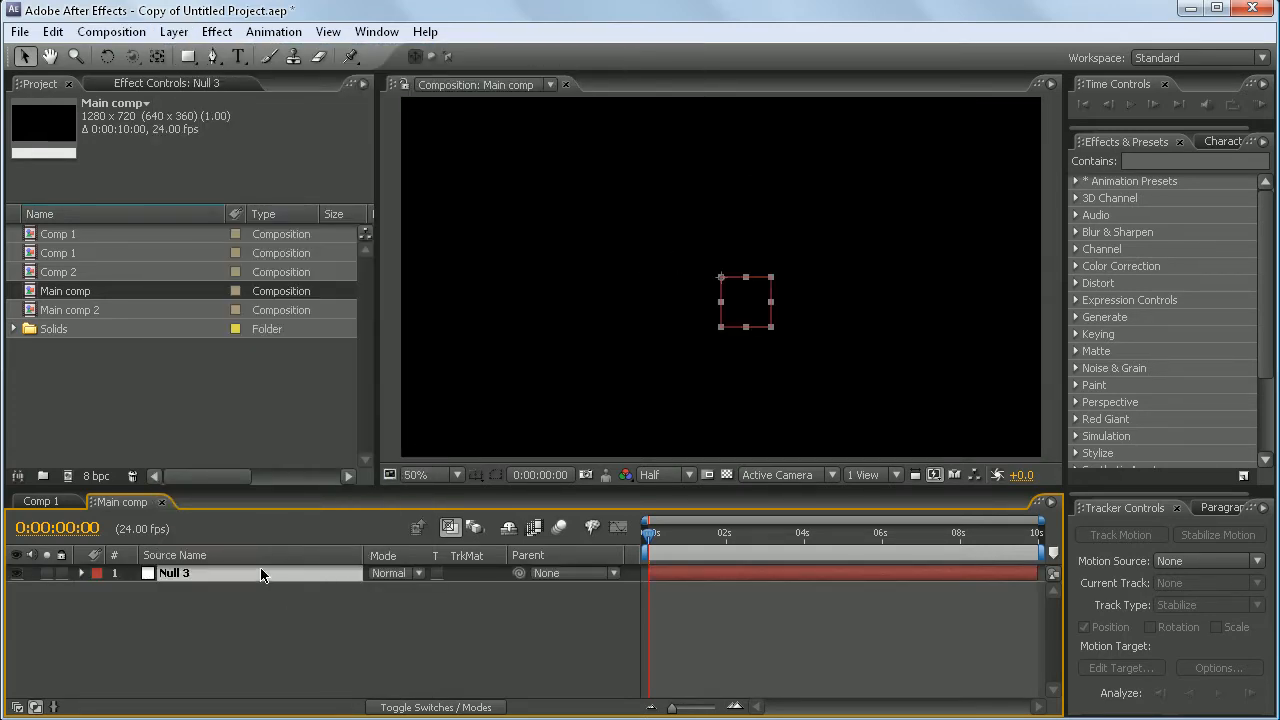
{"action": "key", "text": "Return"}
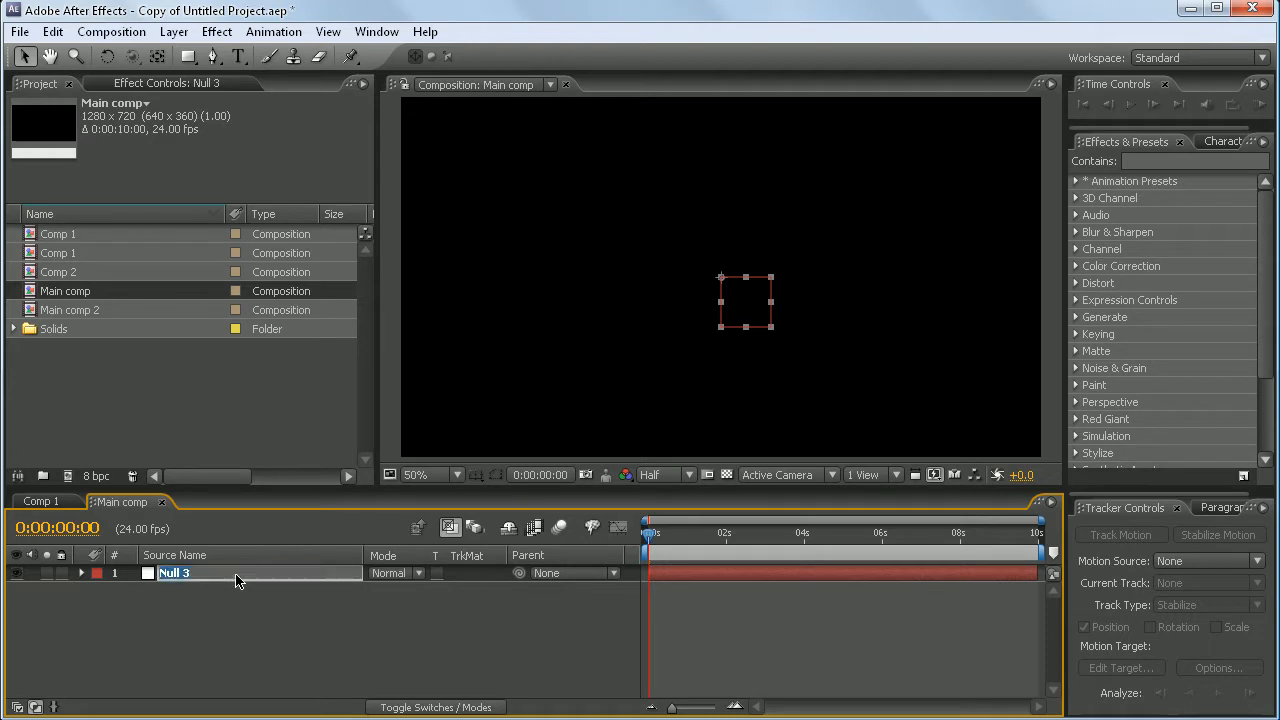
{"action": "type", "text": "C"}
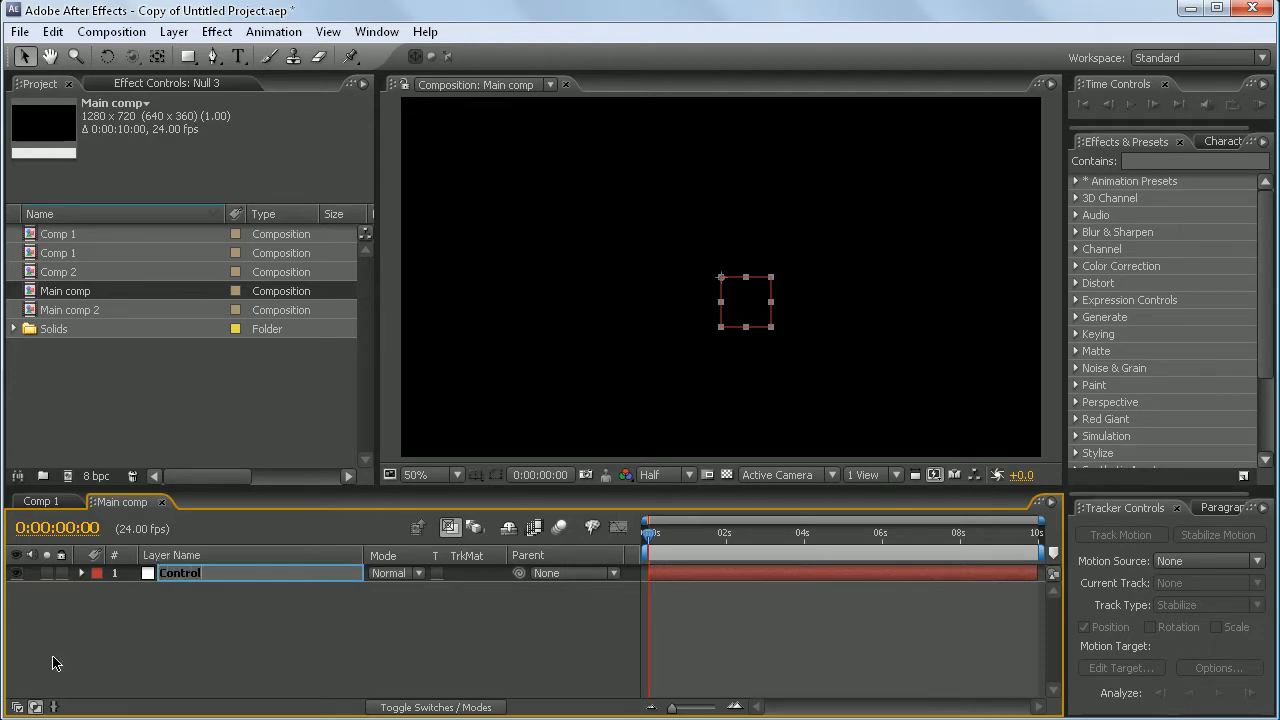
{"action": "type", "text": "ontrol"}
{"action": "left_click", "coordinate": [165, 644]}
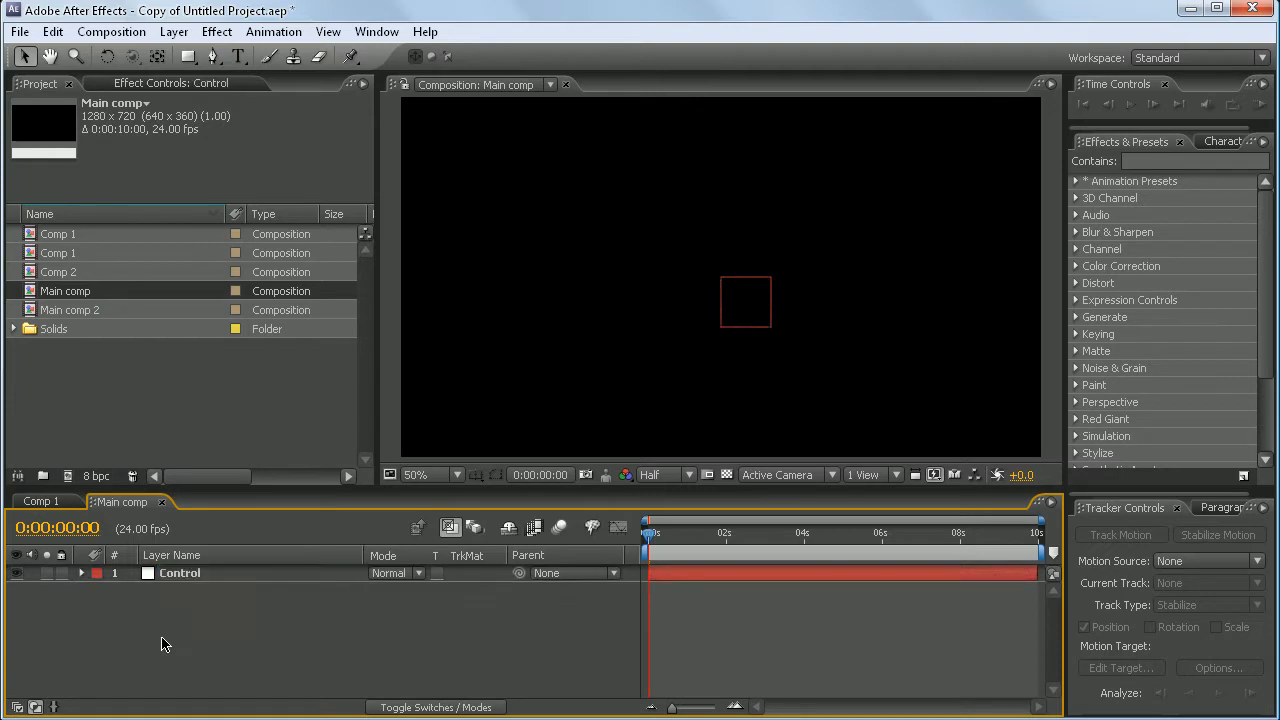
Turn the Control null into a 3D layer
{"action": "left_click", "coordinate": [463, 707]}
{"action": "left_click", "coordinate": [480, 573]}
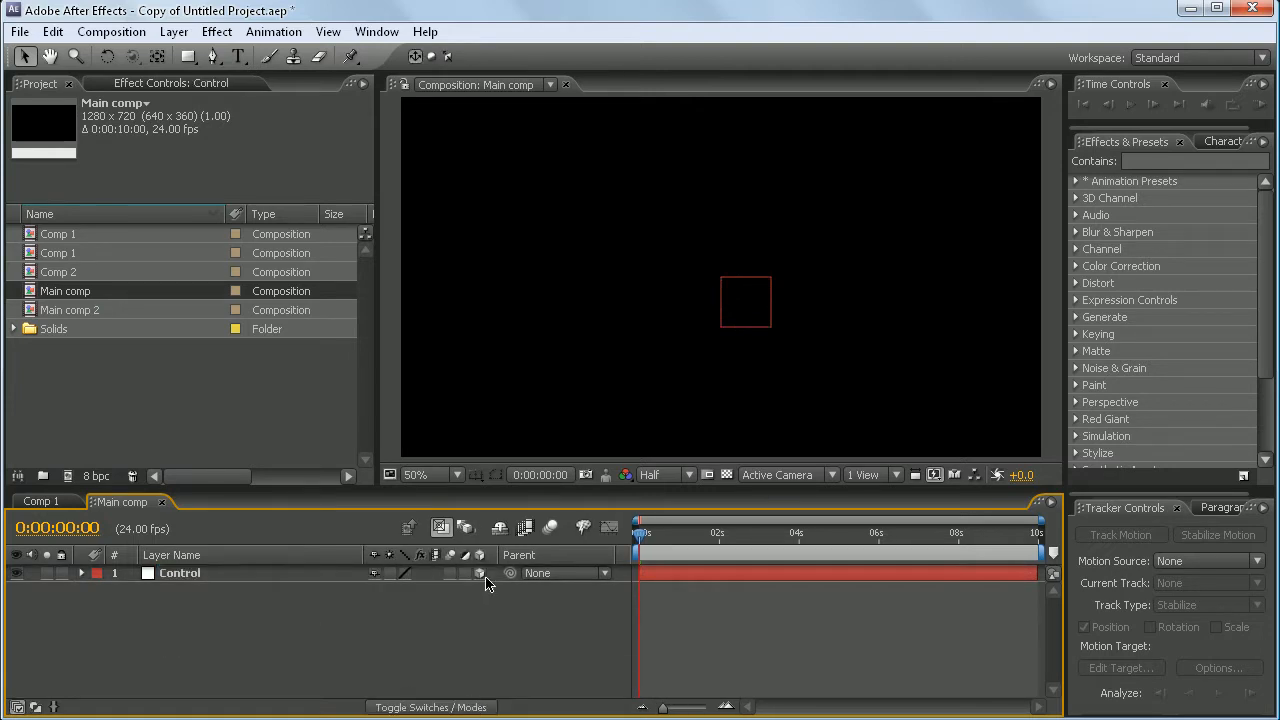
{"action": "left_click", "coordinate": [312, 576]}
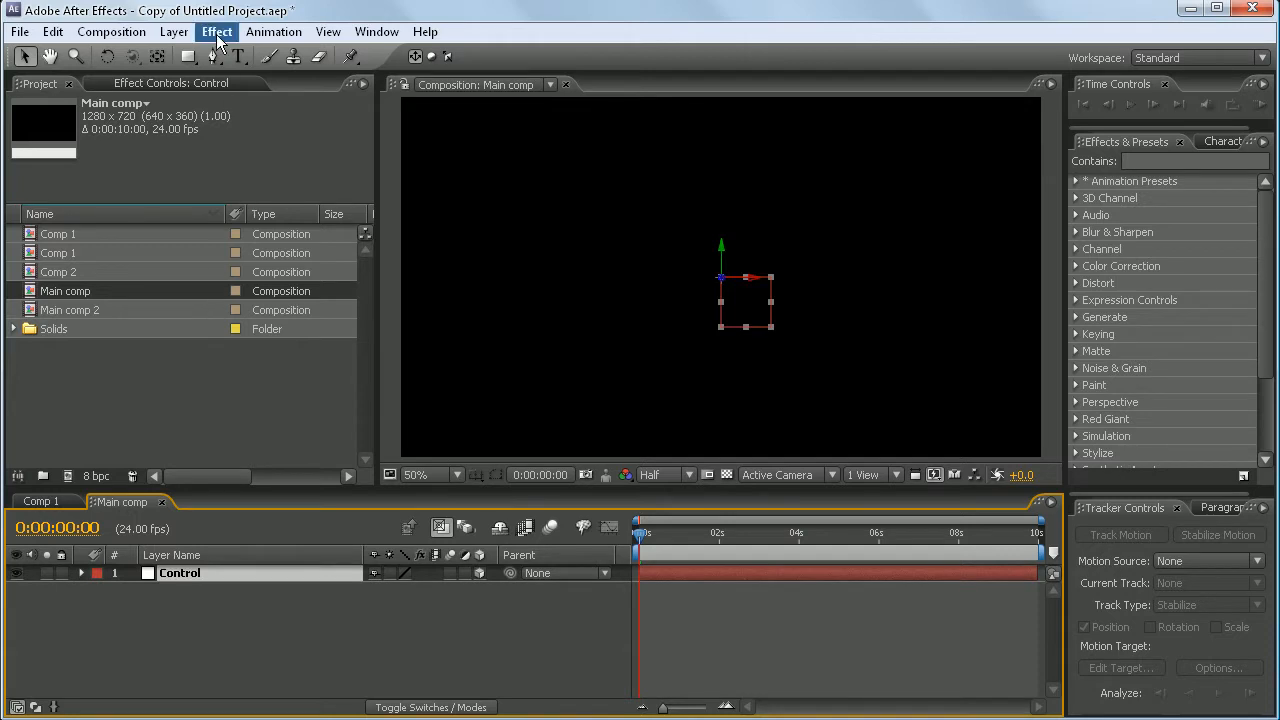
Add a white point light named "Emitter" with 100% intensity and no cast shadows
{"action": "left_click", "coordinate": [174, 31]}
{"action": "mouse_move", "coordinate": [344, 58]}
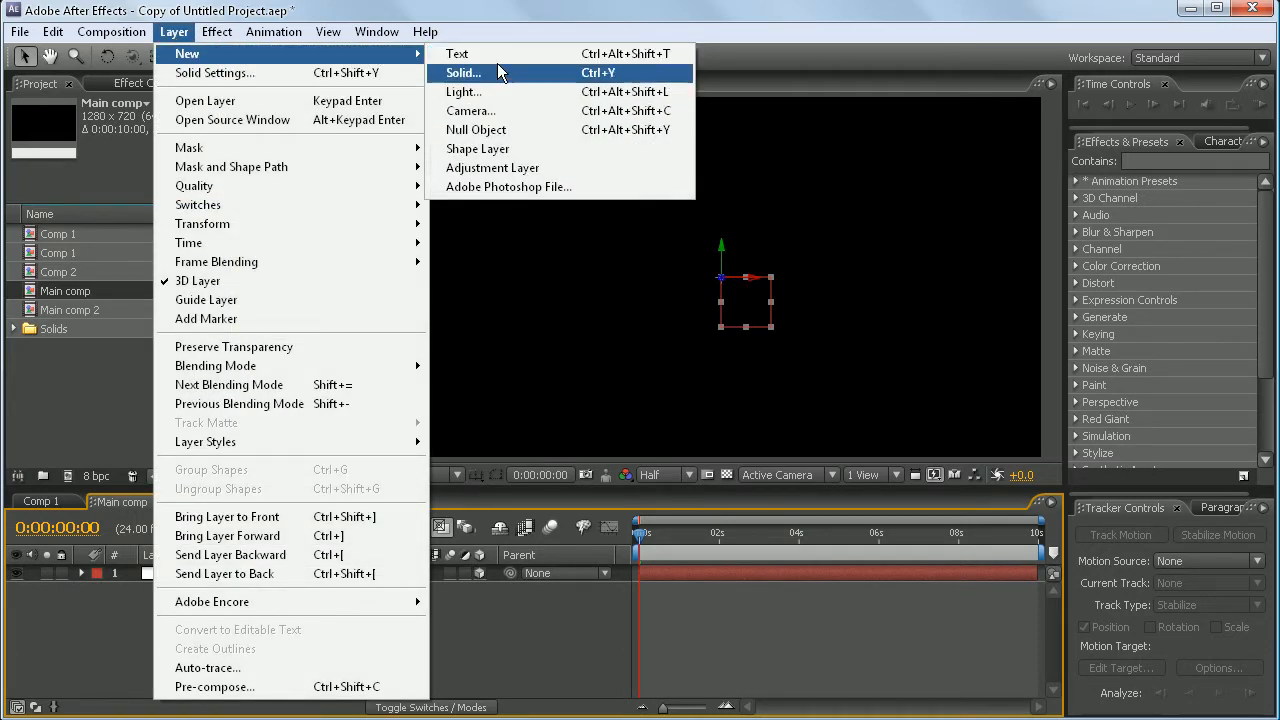
{"action": "left_click", "coordinate": [490, 91]}
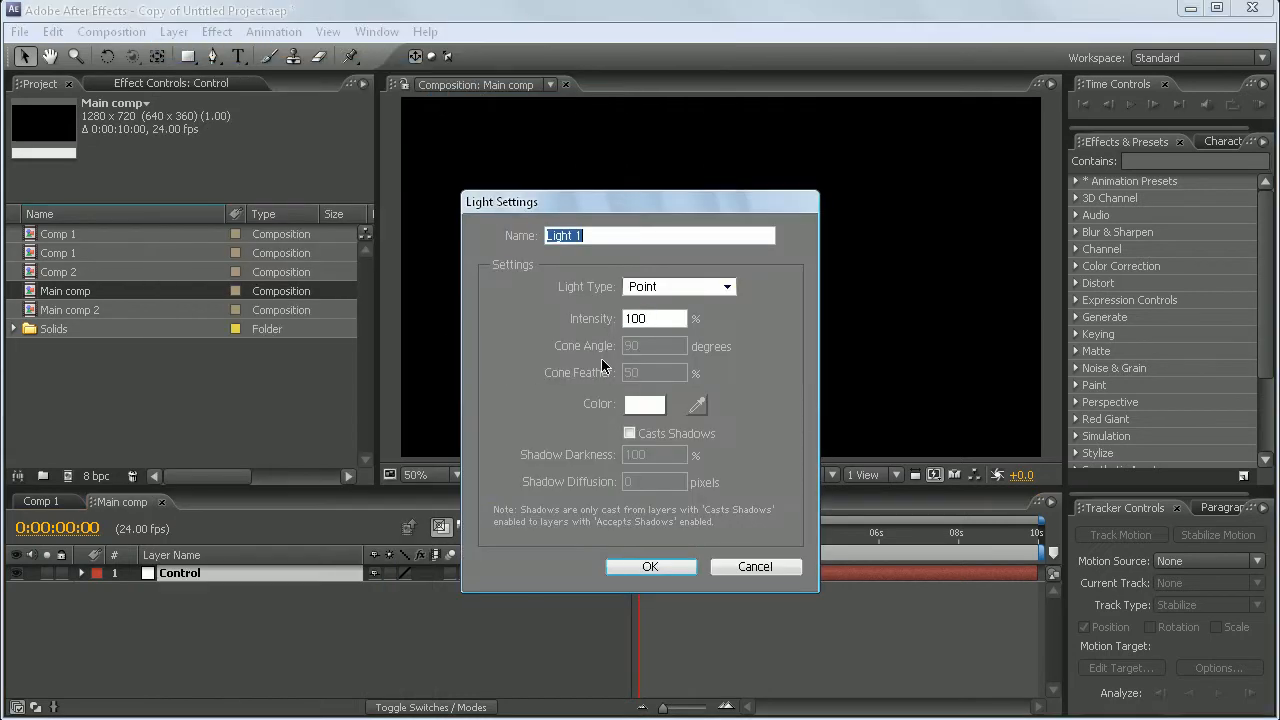
{"action": "type", "text": "Emitter"}
{"action": "left_click", "coordinate": [668, 568]}
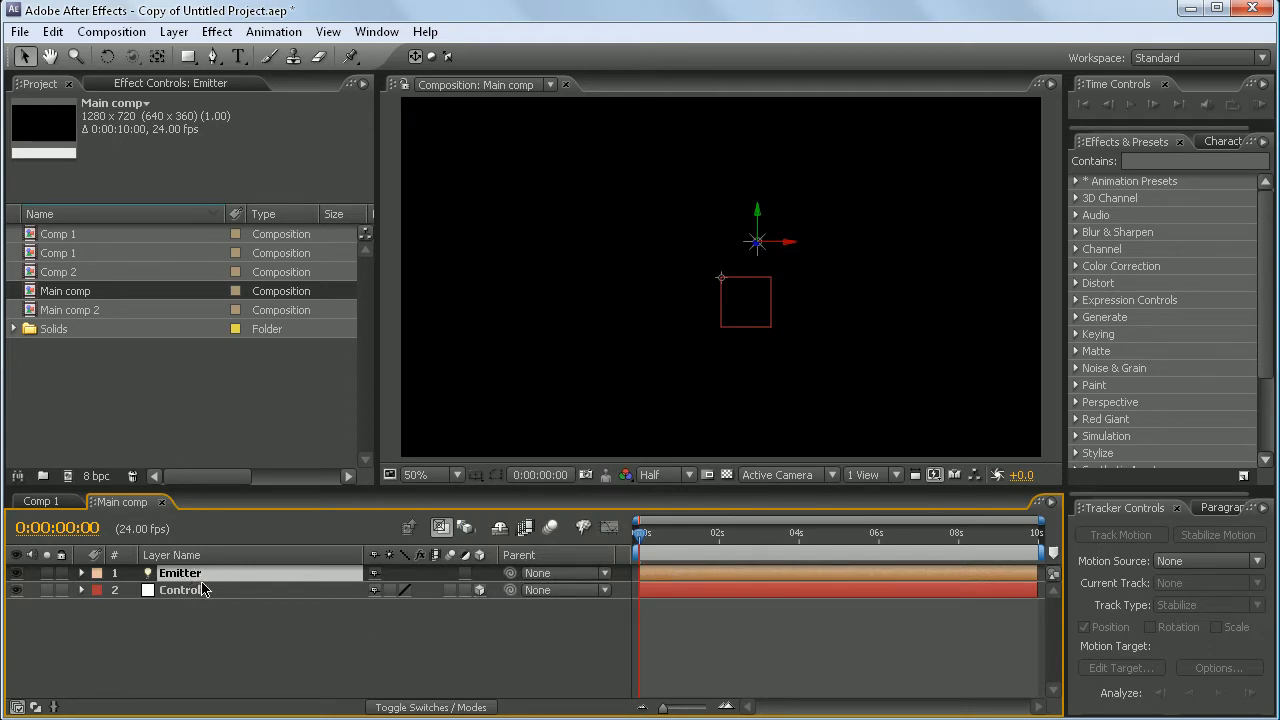
Reveal the Position of the Emitter and Control layers and set the Emitter's to 640, 360, 0 to match the null
{"action": "key", "text": "p"}
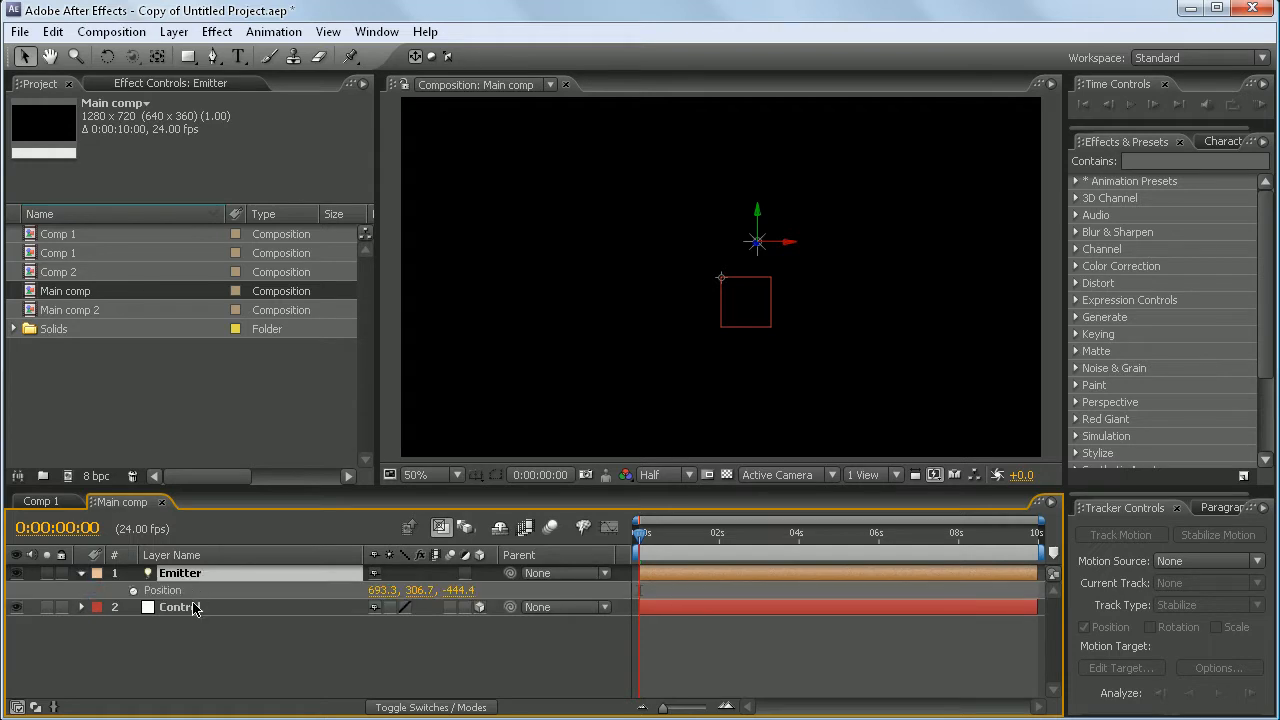
{"action": "left_click", "coordinate": [197, 607]}
{"action": "key", "text": "p"}
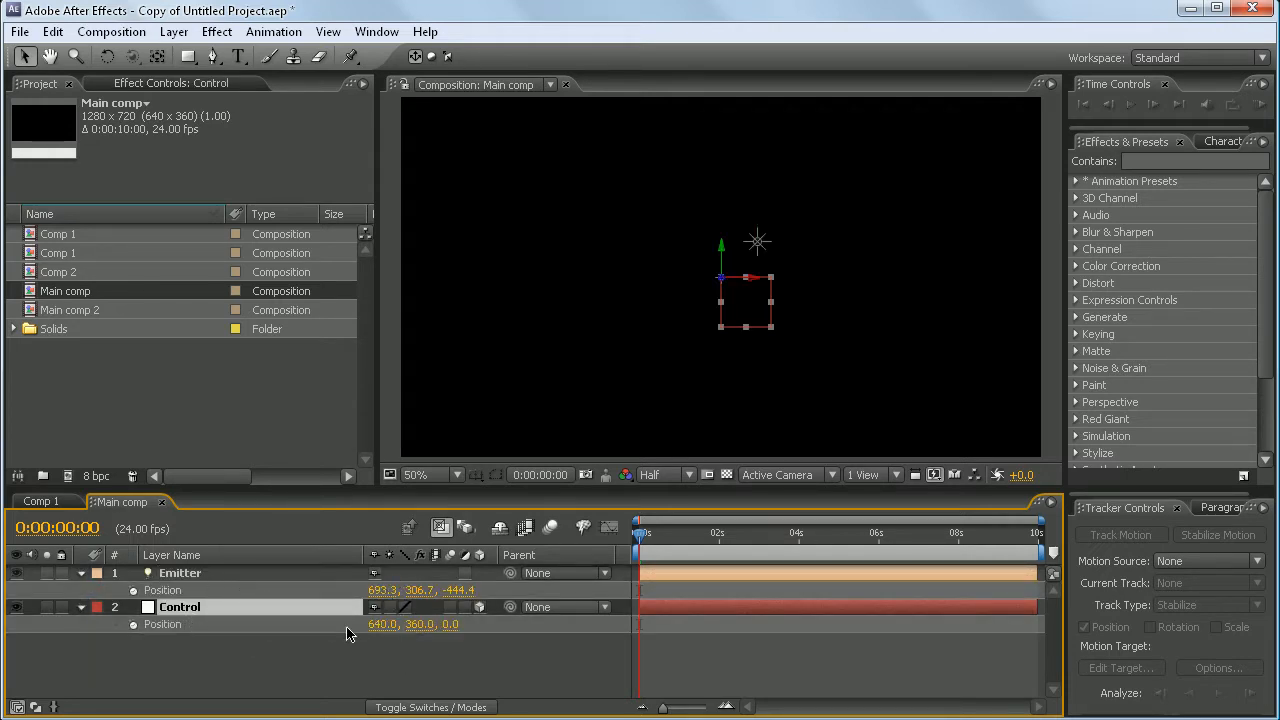
{"action": "left_click", "coordinate": [385, 590]}
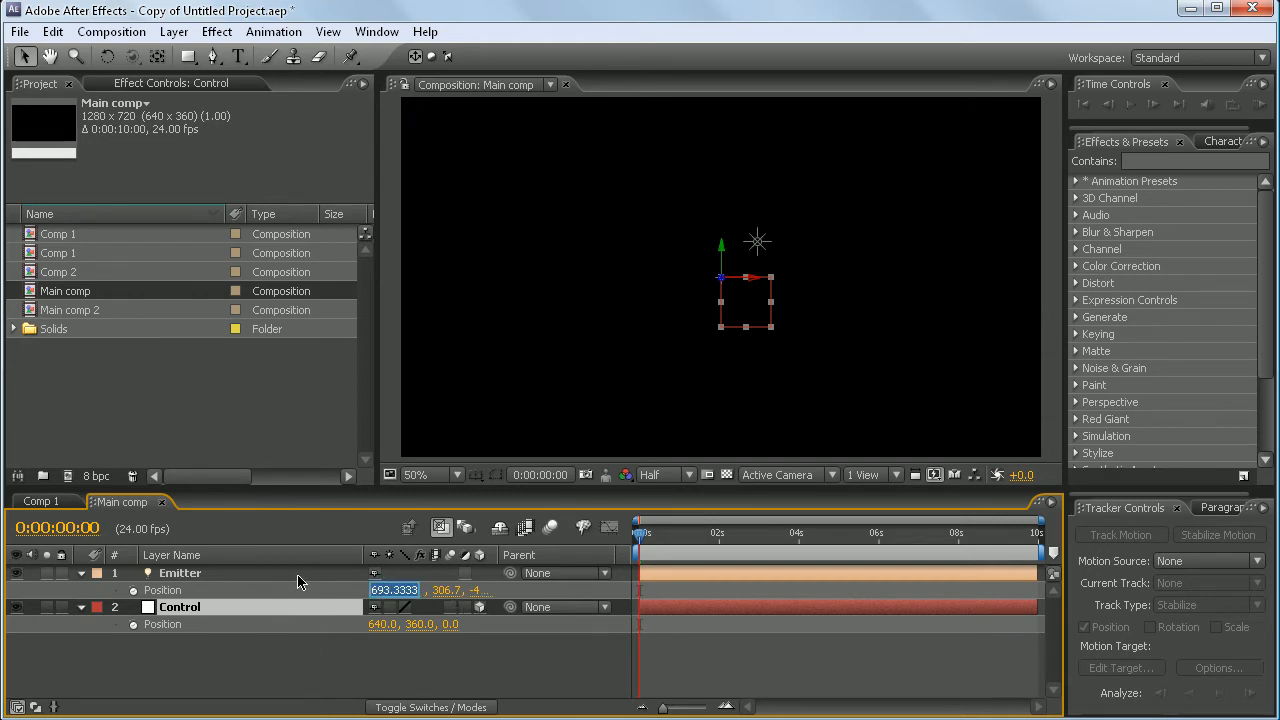
{"action": "type", "text": "640"}
{"action": "key", "text": "Return"}
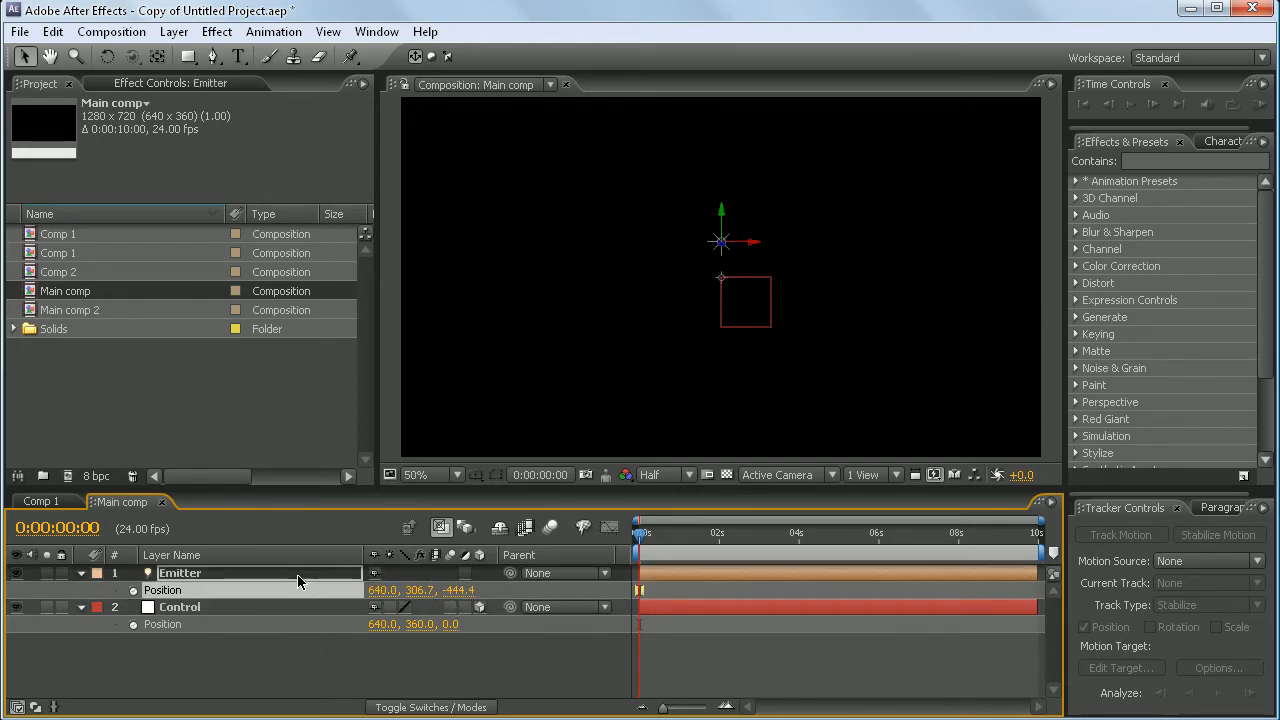
{"action": "left_click", "coordinate": [422, 590]}
{"action": "type", "text": "360"}
{"action": "key", "text": "Return"}
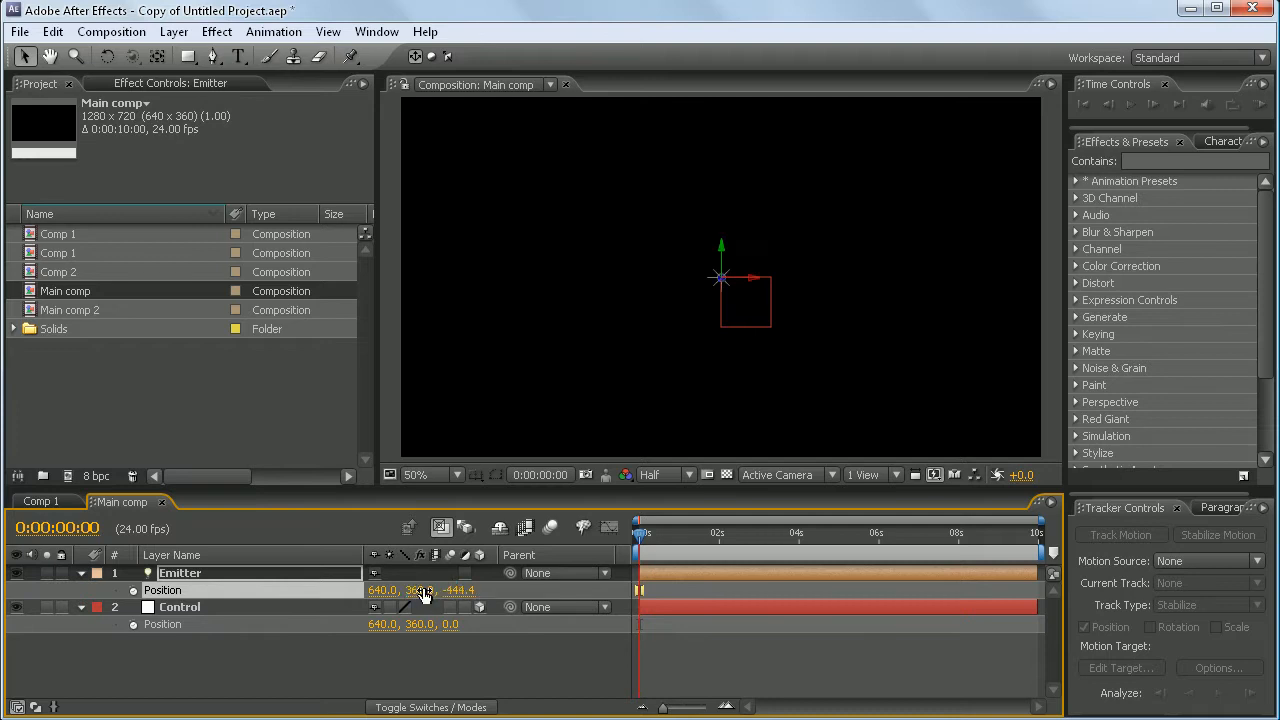
{"action": "left_click", "coordinate": [458, 590]}
{"action": "type", "text": "0"}
{"action": "key", "text": "Return"}
{"action": "left_click", "coordinate": [209, 577]}
{"action": "left_click", "coordinate": [252, 610]}
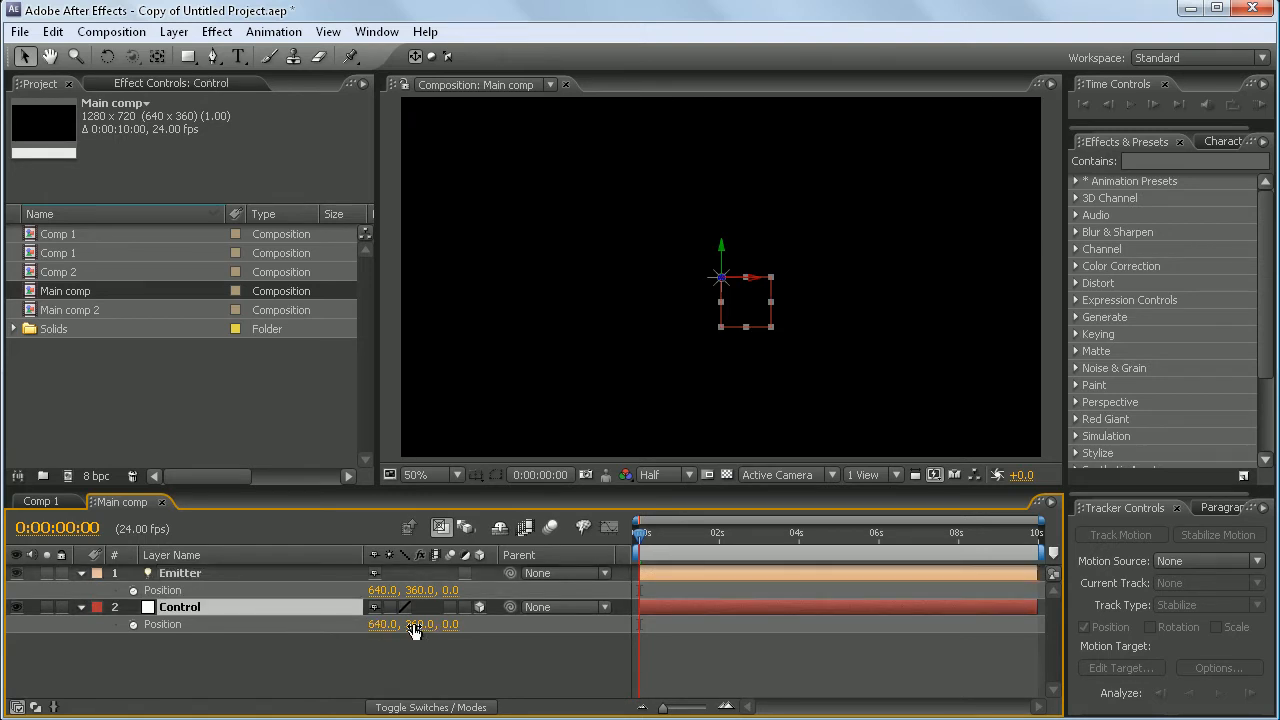
Parent the Emitter light to the Control null and move the null to about 606, 338
{"action": "left_click", "coordinate": [506, 662]}
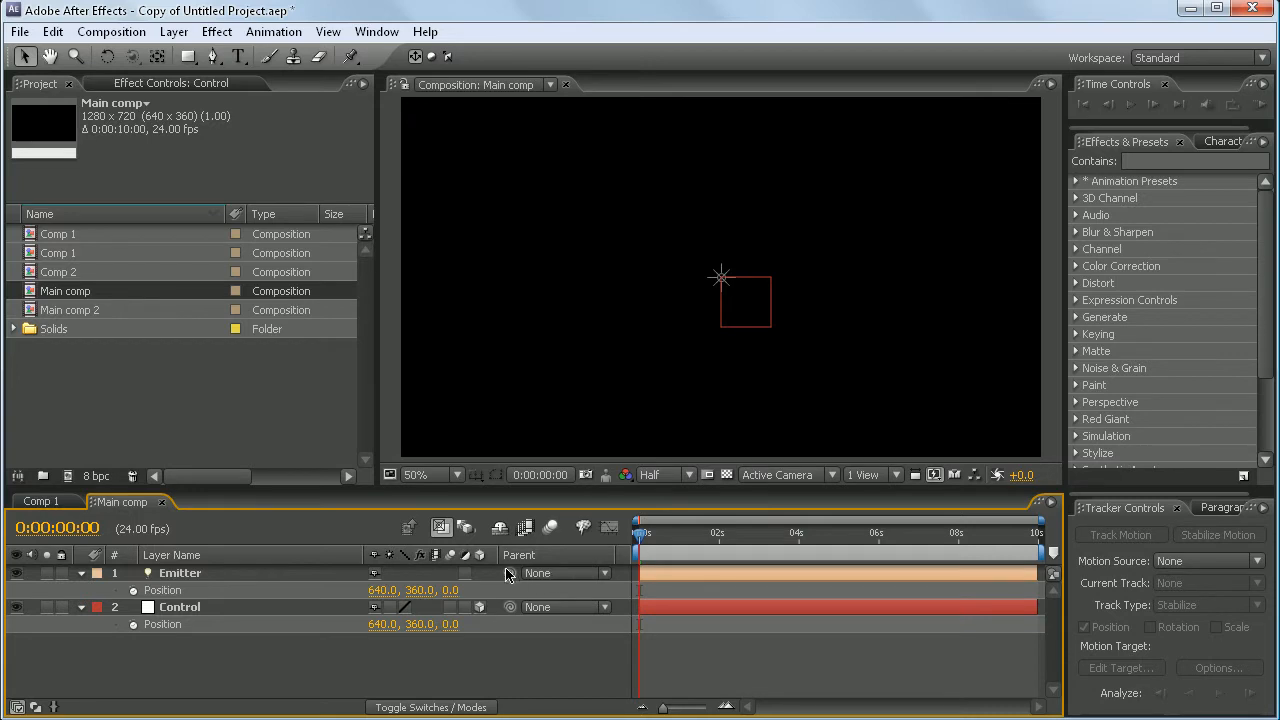
{"action": "left_click_drag", "start_coordinate": [510, 577], "coordinate": [229, 609]}
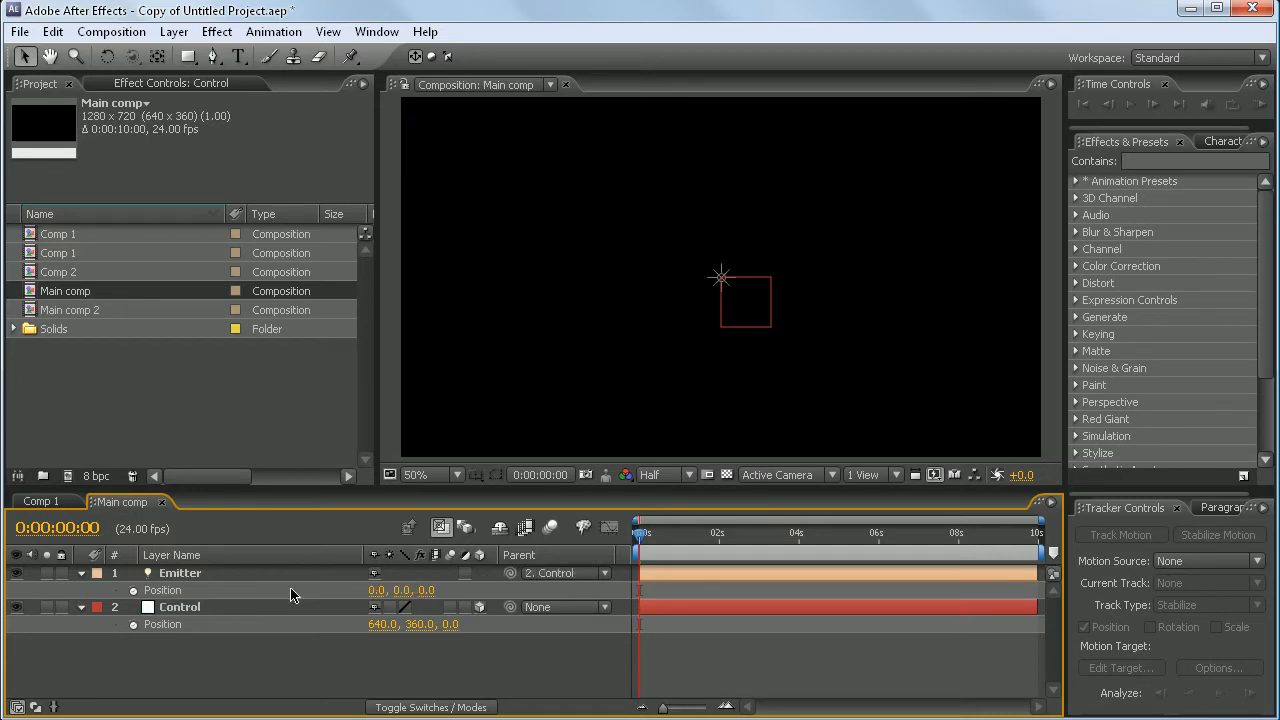
{"action": "left_click", "coordinate": [747, 317]}
{"action": "mouse_move", "coordinate": [747, 317]}
{"action": "left_mouse_down"}
{"action": "mouse_move", "coordinate": [605, 220]}
{"action": "mouse_move", "coordinate": [848, 310]}
{"action": "mouse_move", "coordinate": [757, 222]}
{"action": "mouse_move", "coordinate": [726, 294]}
{"action": "mouse_move", "coordinate": [736, 301]}
{"action": "left_mouse_up"}
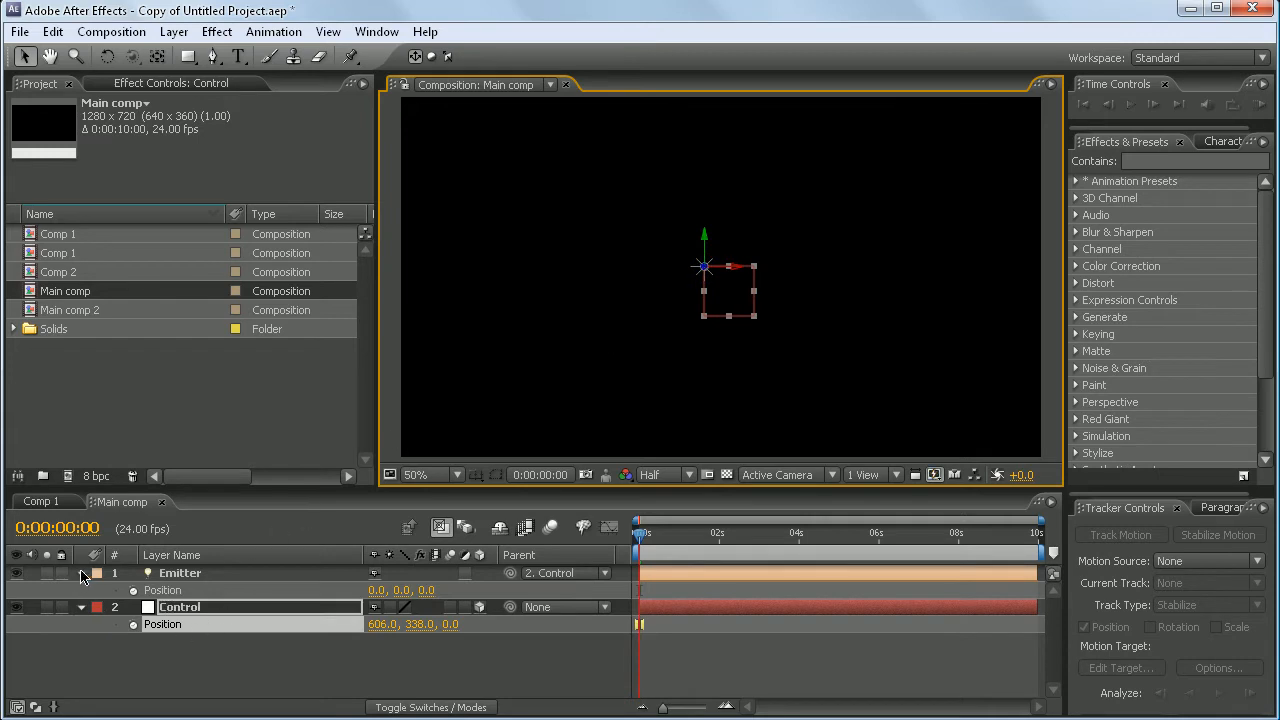
{"action": "left_click", "coordinate": [81, 573]}
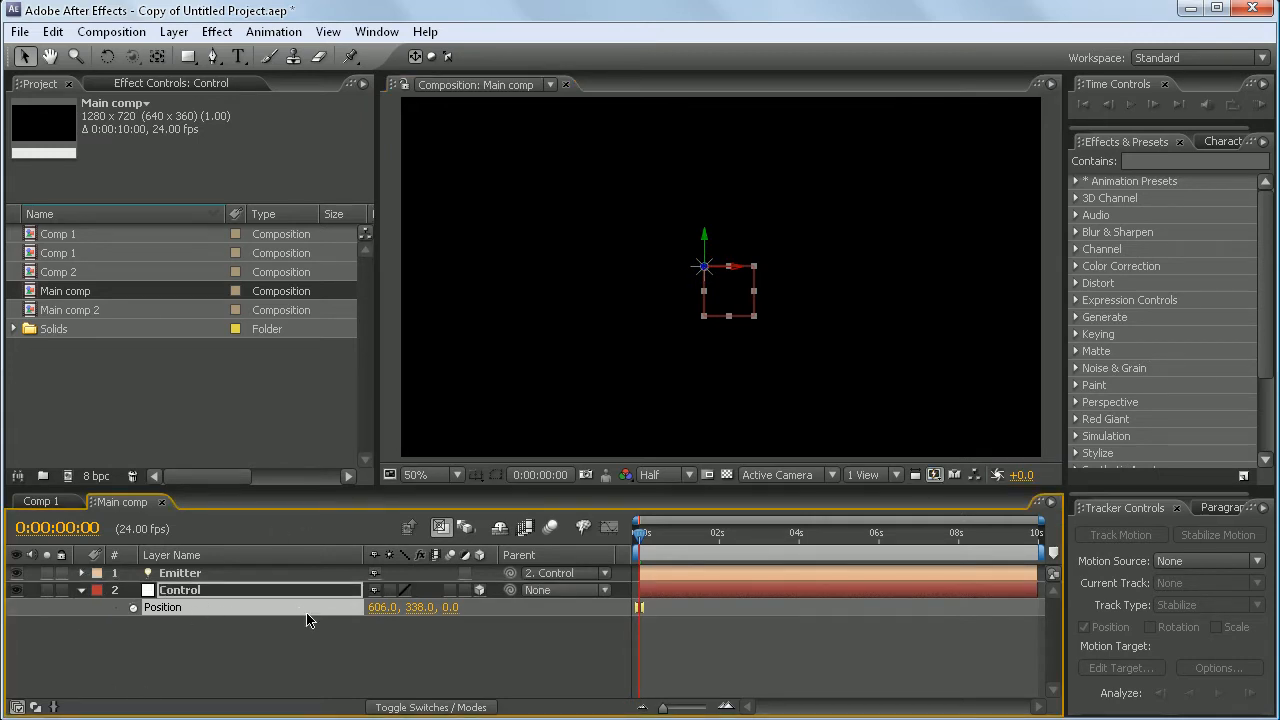
Add the expression wiggle(1,350) to the Control null's Position
{"action": "left_click", "coordinate": [156, 594]}
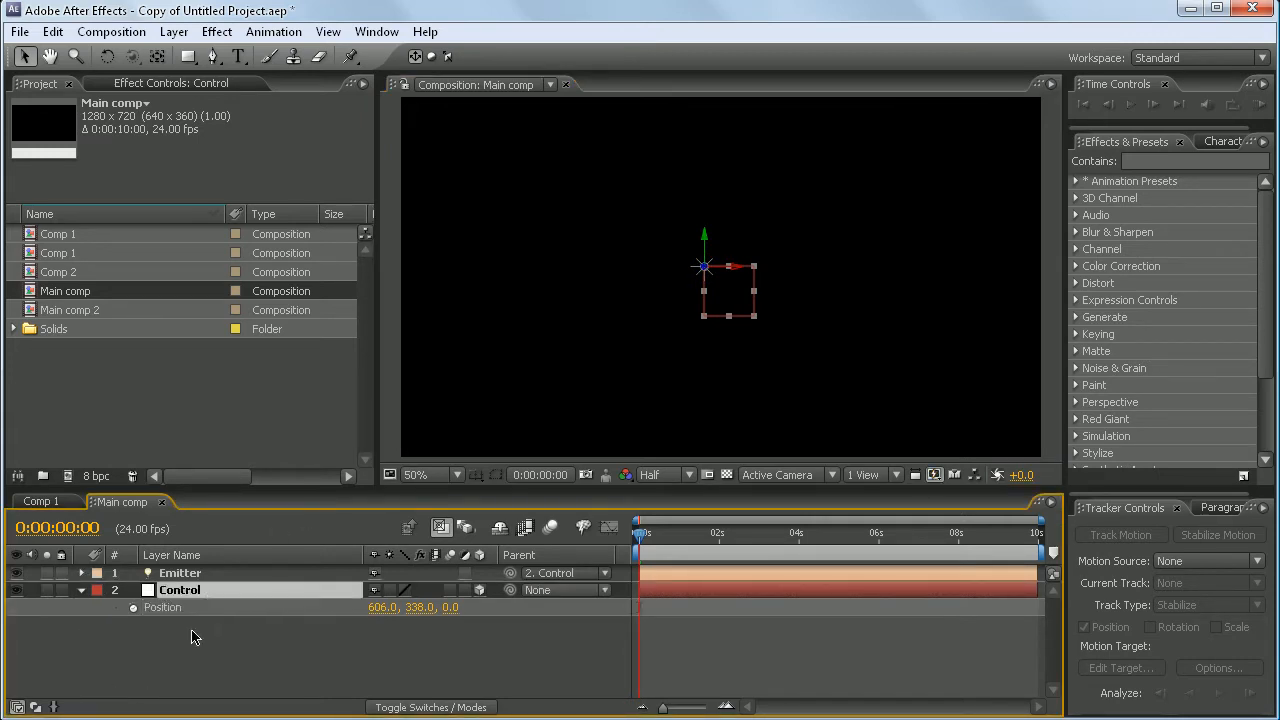
{"action": "left_click", "coordinate": [134, 611], "text": "alt"}
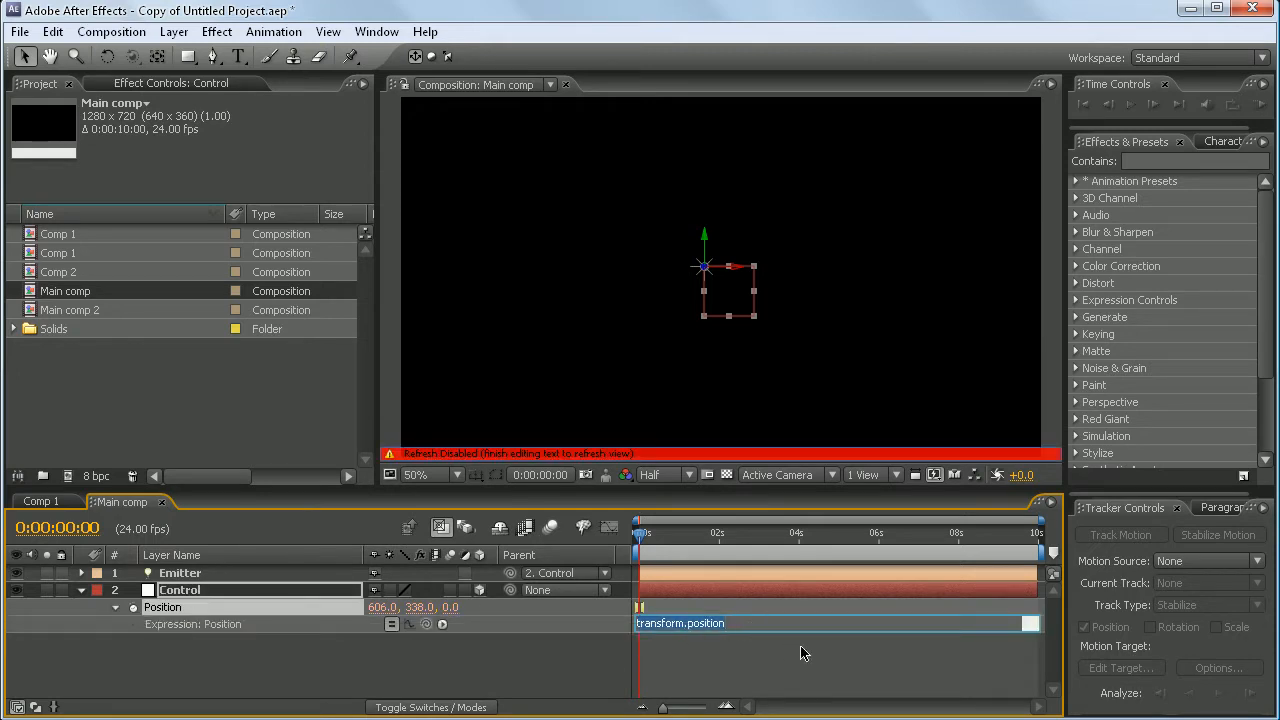
{"action": "type", "text": "wiggle(1,350"}
{"action": "left_click", "coordinate": [576, 685]}
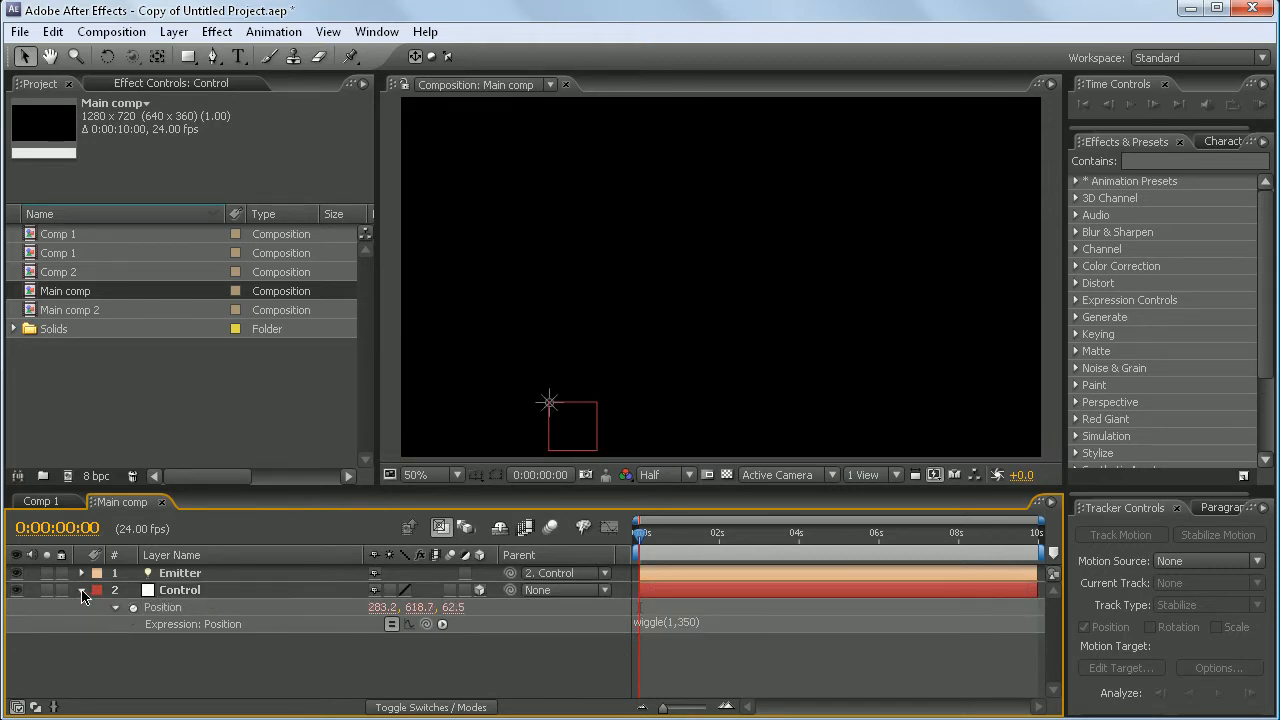
{"action": "left_click", "coordinate": [82, 590]}
Play back the Control null's wiggle motion and return the playhead to 0:00:00:00
{"action": "left_click", "coordinate": [1129, 105]}
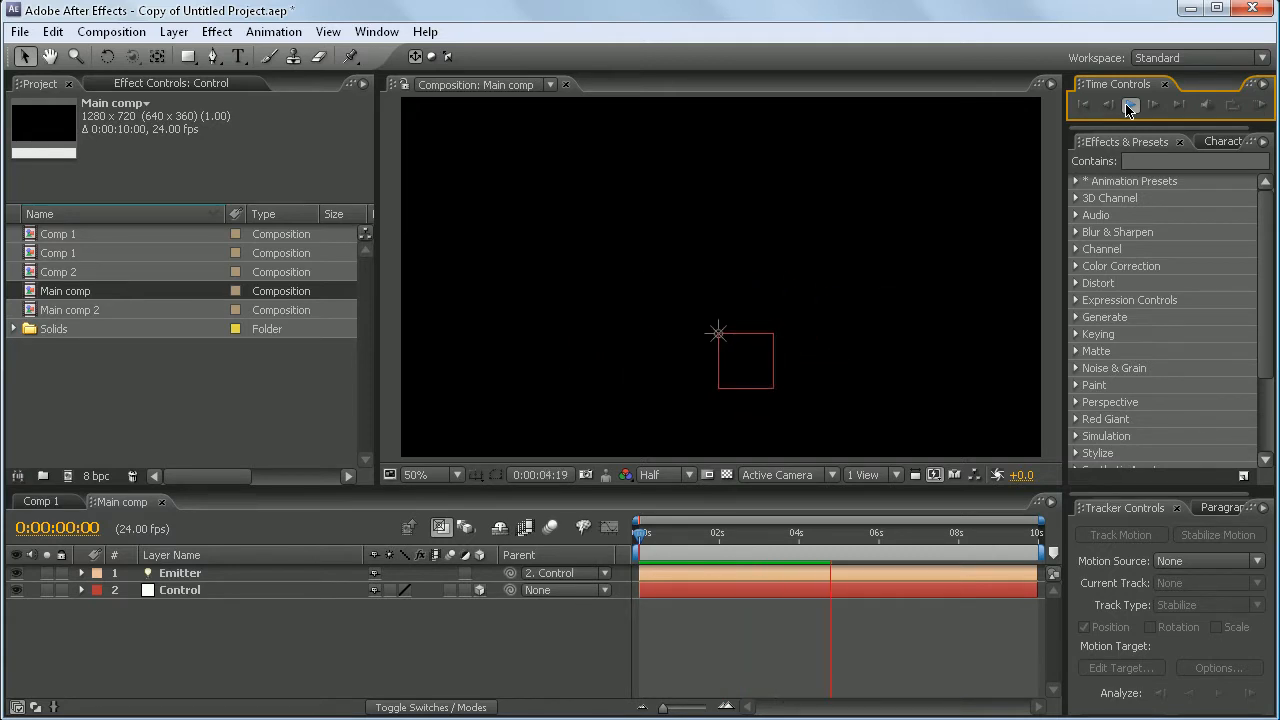
{"action": "left_click", "coordinate": [1129, 106]}
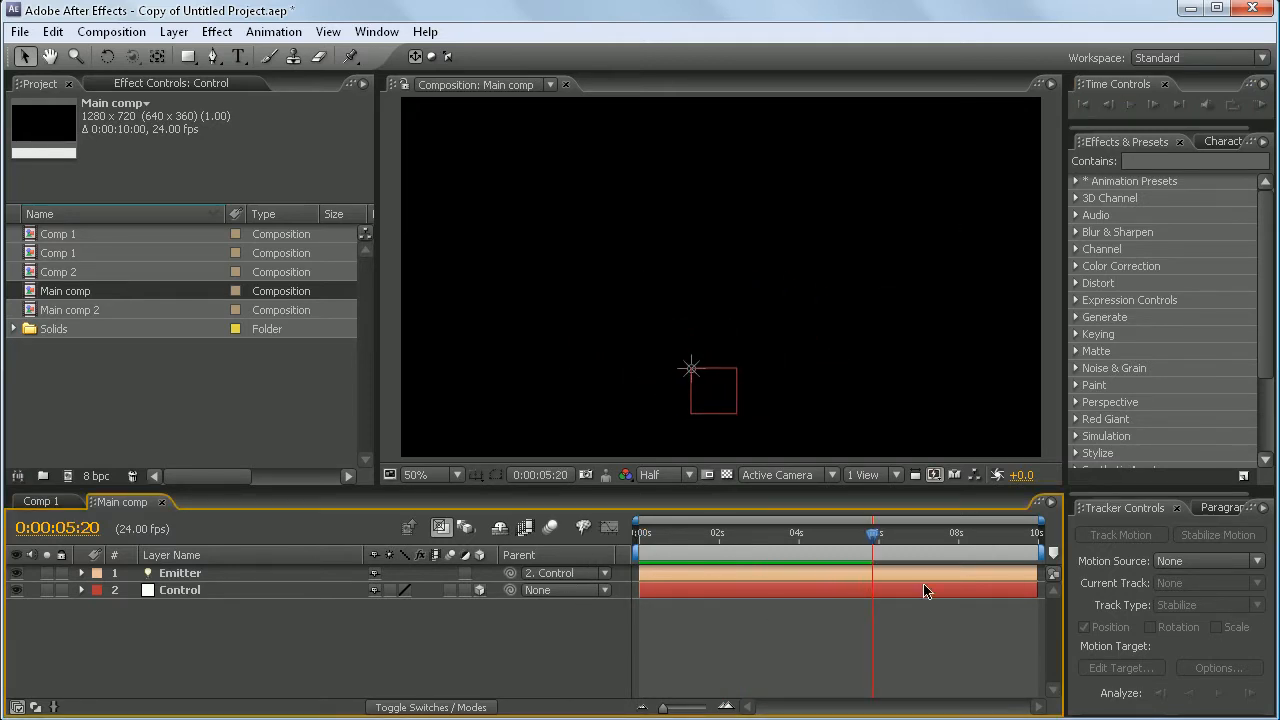
{"action": "left_click_drag", "start_coordinate": [875, 537], "coordinate": [636, 535]}
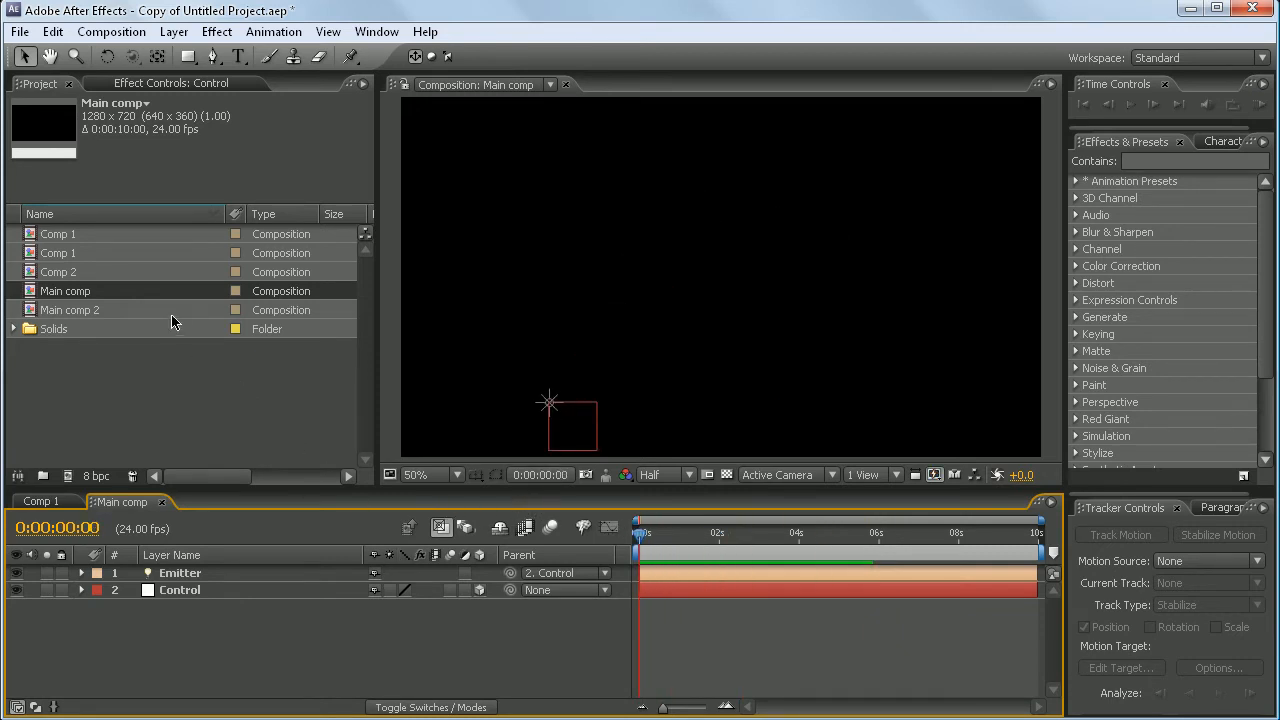
Create a black solid named "Particle stream" at the composition size of 1280 × 720 pixels
{"action": "left_click", "coordinate": [174, 31]}
{"action": "mouse_move", "coordinate": [416, 50]}
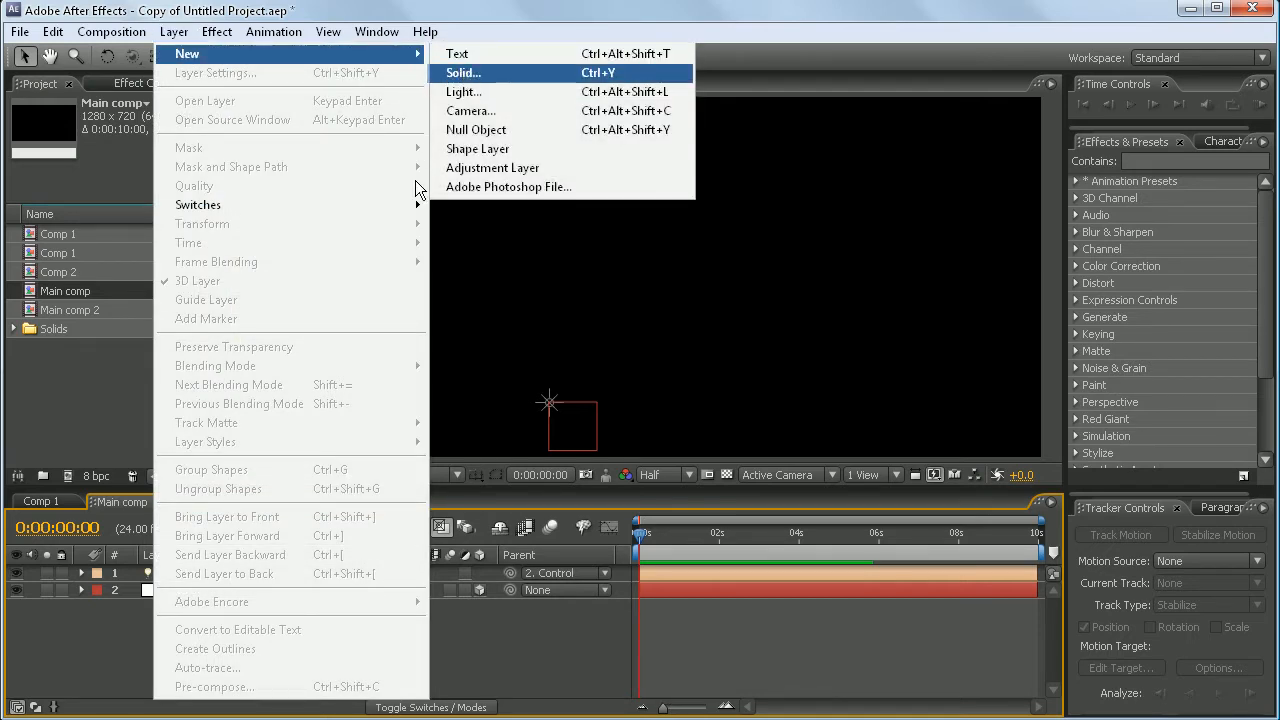
{"action": "left_click", "coordinate": [462, 72]}
{"action": "type", "text": "Ap"}
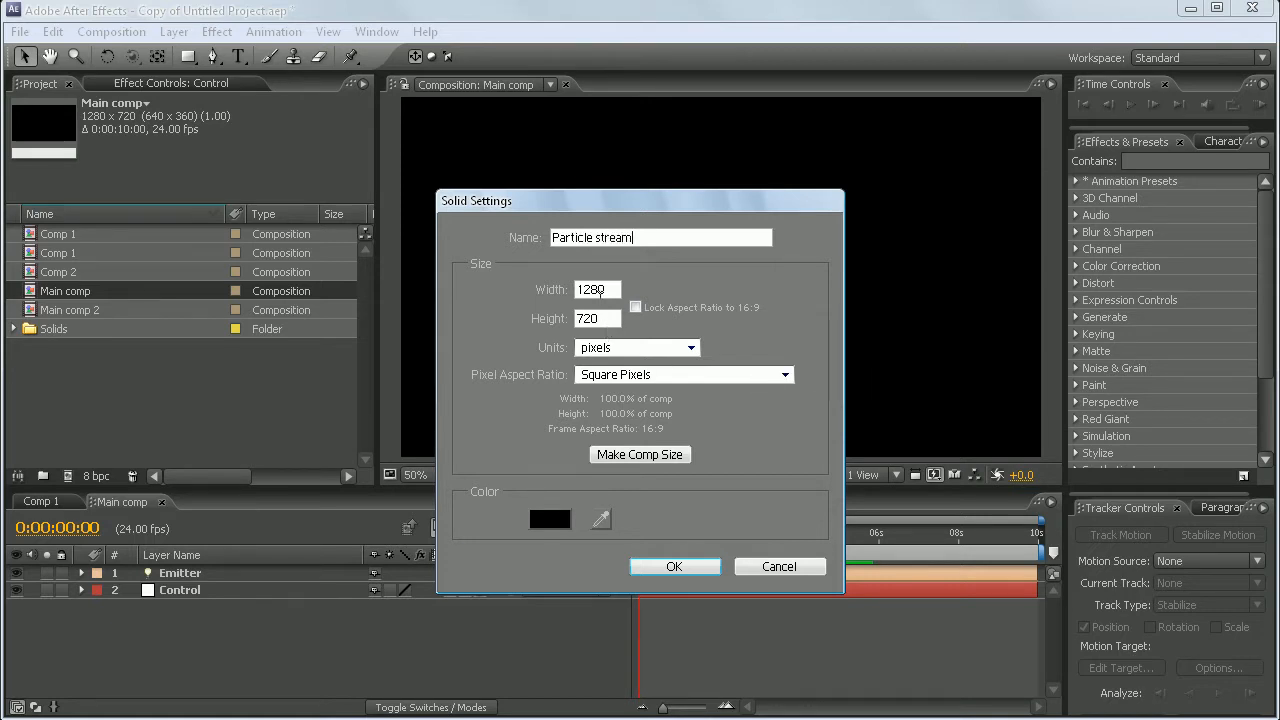
{"action": "left_click", "coordinate": [645, 456]}
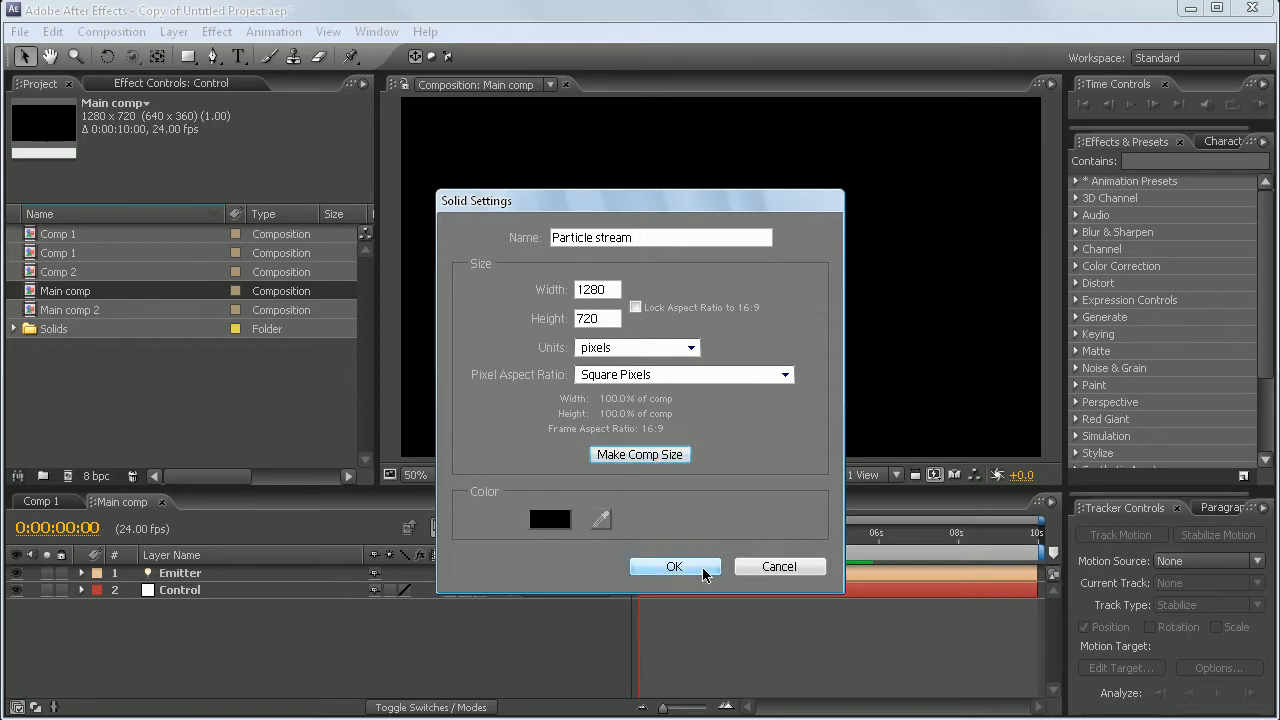
{"action": "left_click", "coordinate": [700, 570]}
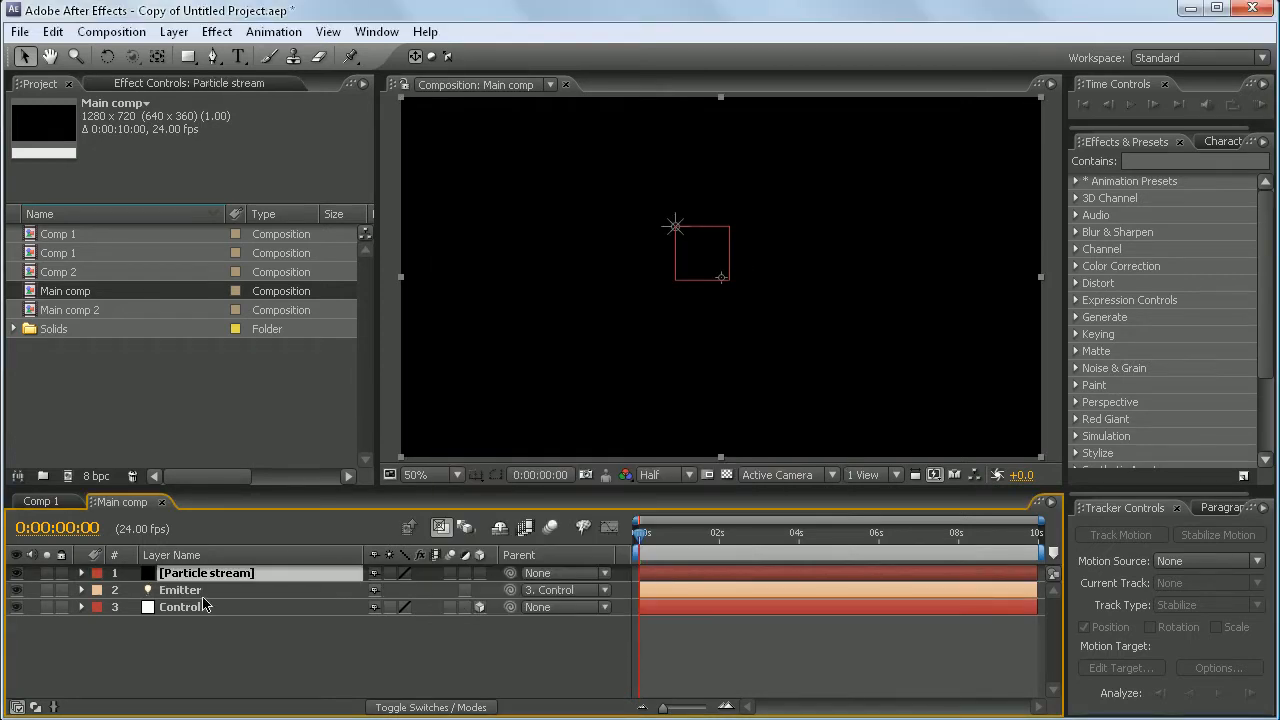
Find the Trapcode Particular effect by searching for "partic" and apply it to the Particle stream solid
{"action": "left_click", "coordinate": [1167, 162]}
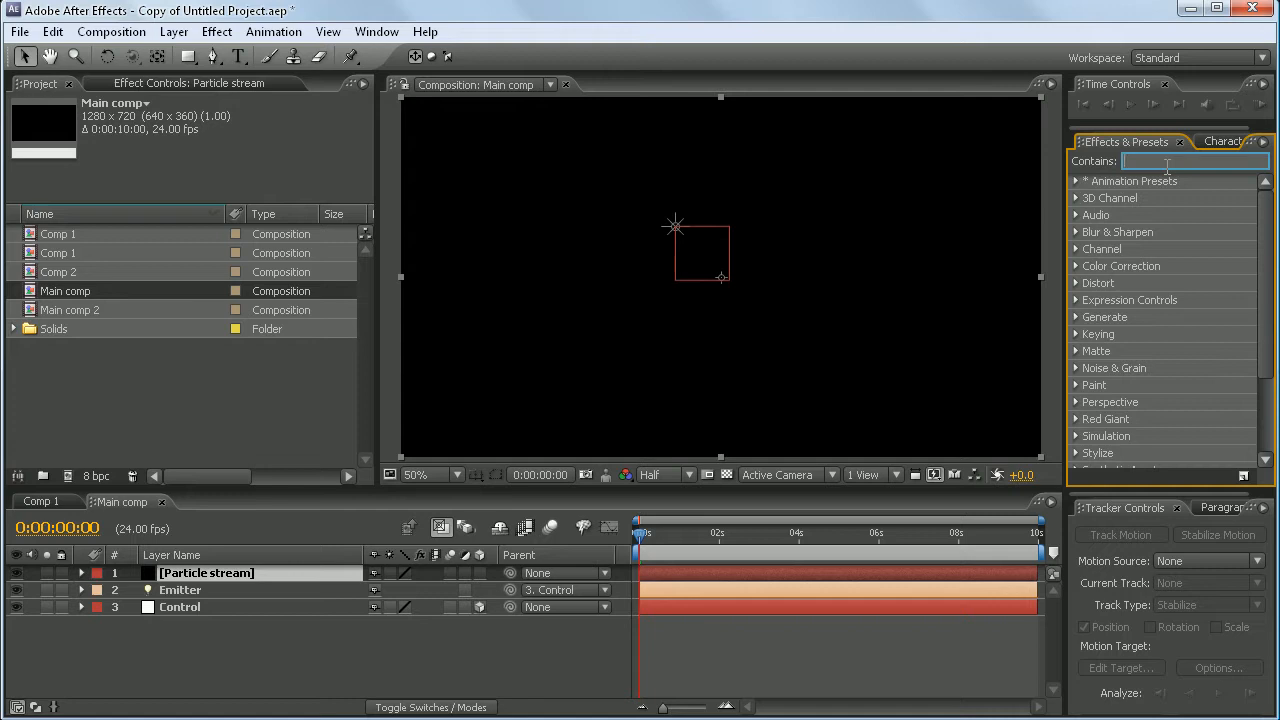
{"action": "type", "text": "artic"}
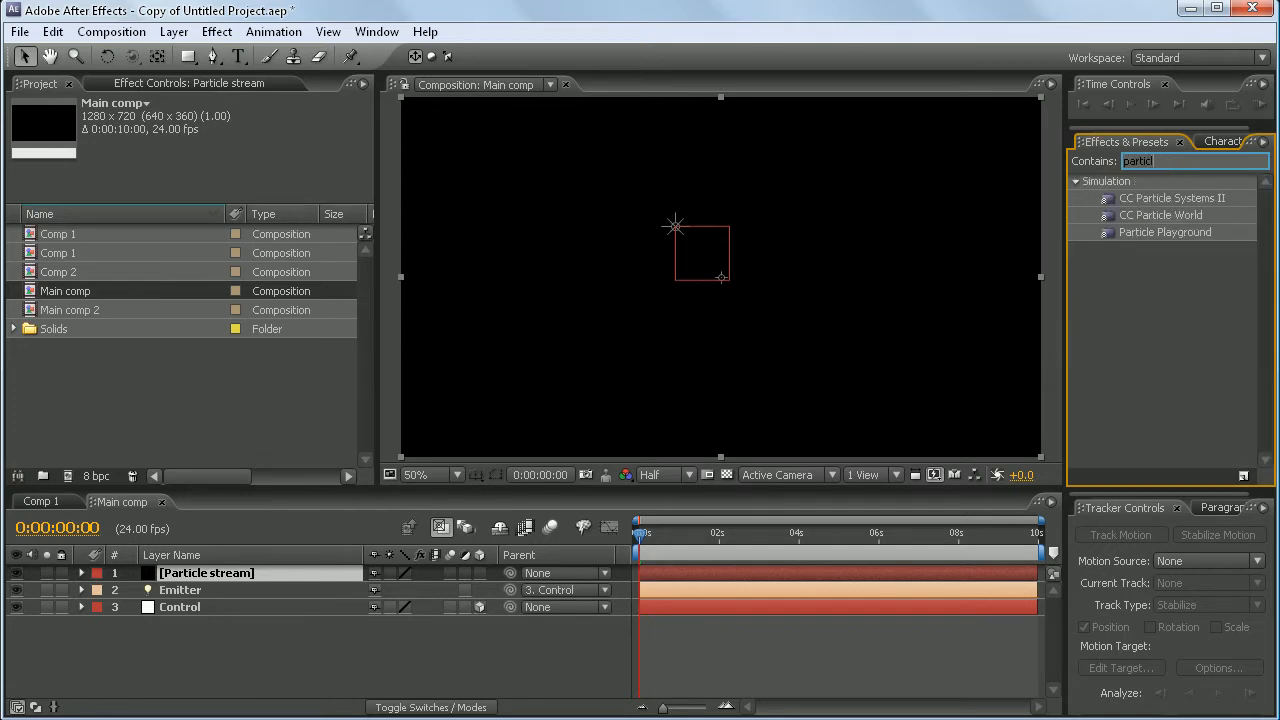
{"action": "key", "text": "BackSpace"}
{"action": "left_click_drag", "start_coordinate": [1141, 351], "coordinate": [267, 571]}
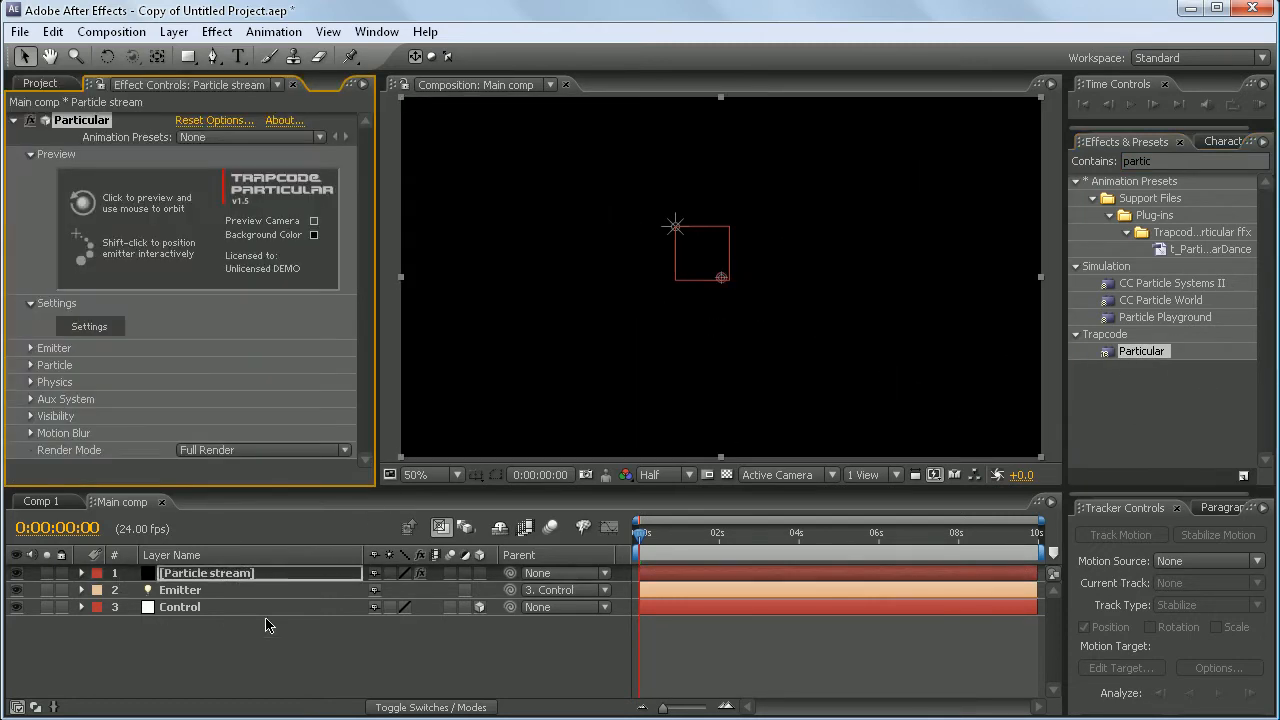
Shift the Particle stream layer to start before the composition begins and extend its end to nearly 10 seconds
{"action": "left_click", "coordinate": [534, 645]}
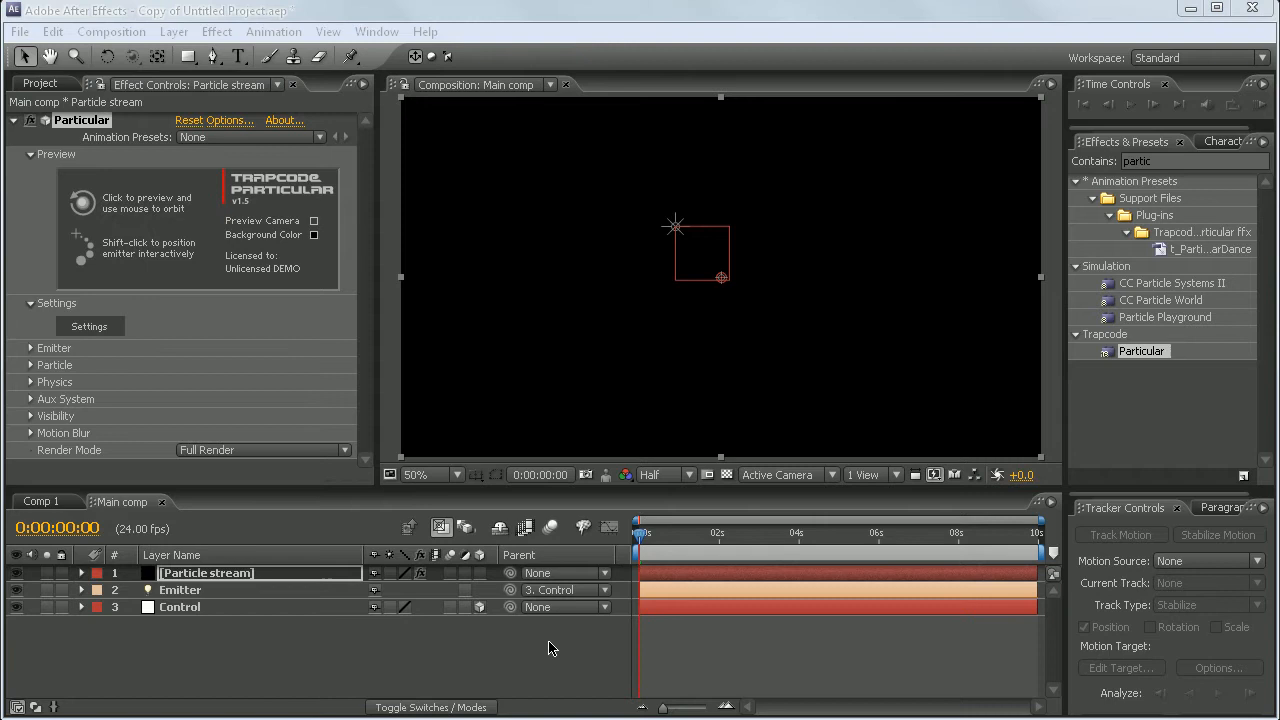
{"action": "left_click", "coordinate": [676, 572]}
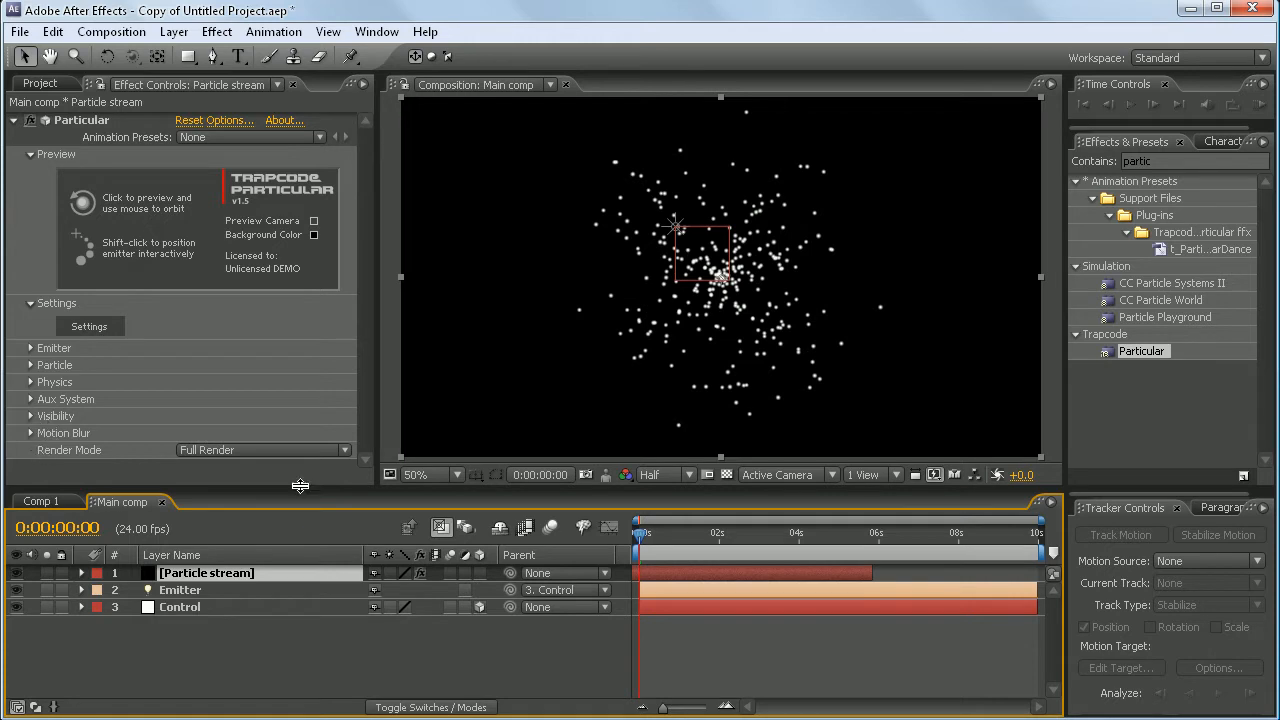
{"action": "left_click_drag", "start_coordinate": [872, 568], "coordinate": [1029, 568]}
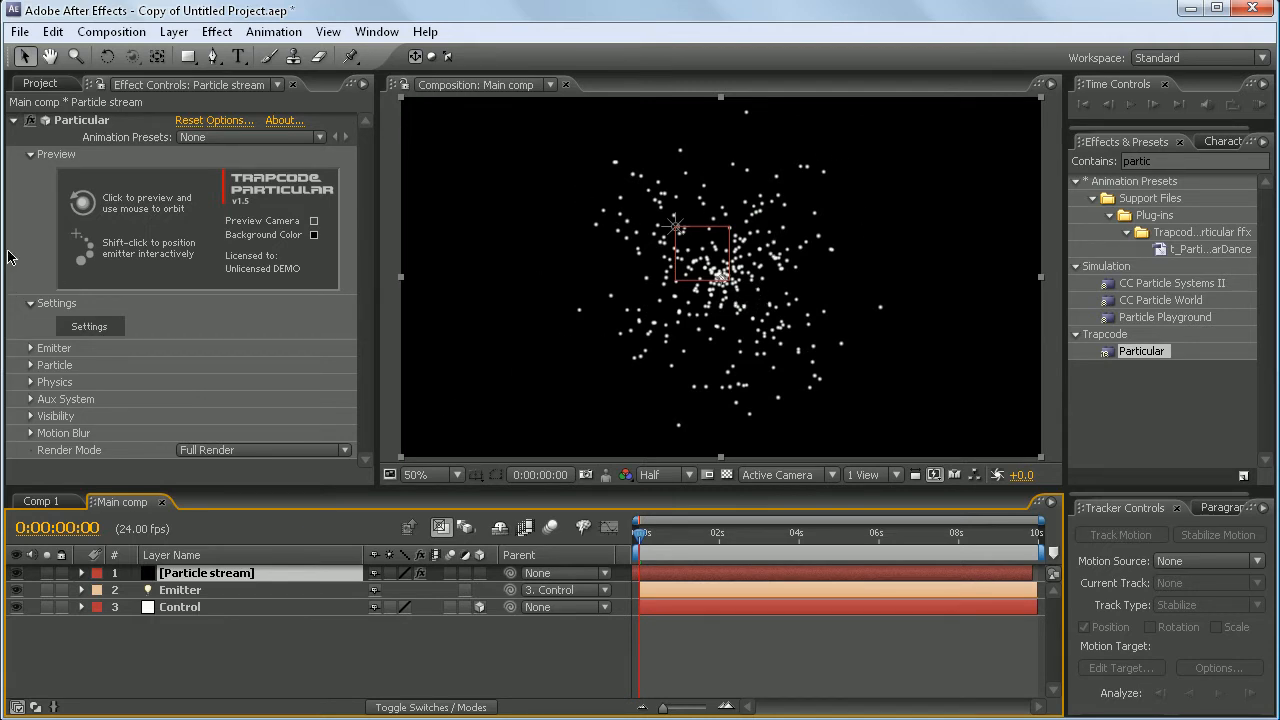
Set Particular's emitter to 600 particles per second and its Emitter Type to Light
{"action": "left_click", "coordinate": [30, 154]}
{"action": "left_click", "coordinate": [30, 171]}
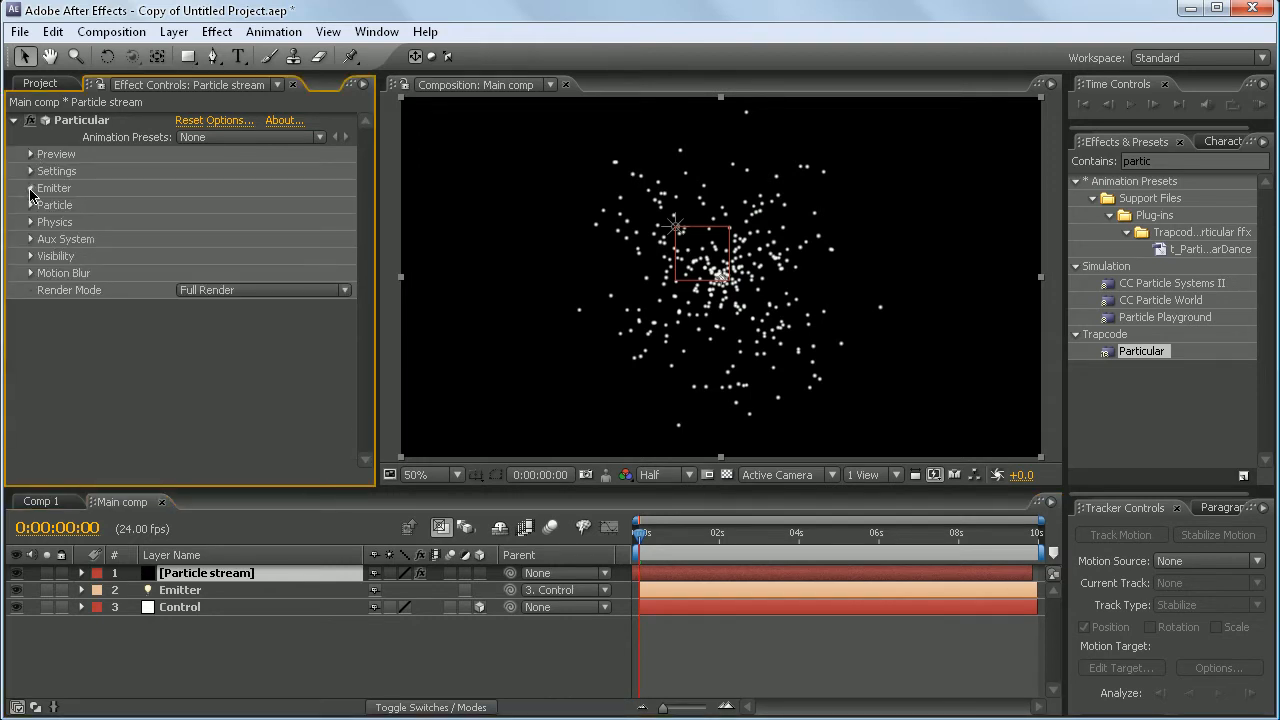
{"action": "left_click", "coordinate": [30, 188]}
{"action": "left_click", "coordinate": [188, 187]}
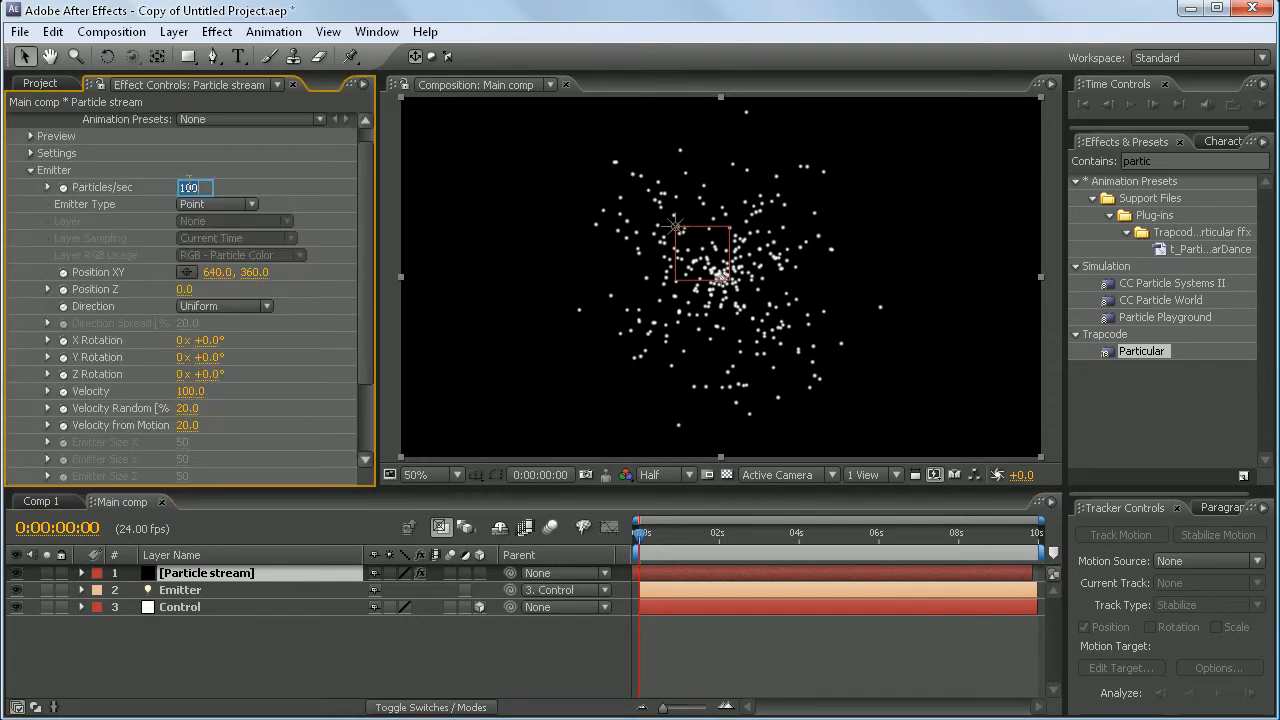
{"action": "type", "text": "600"}
{"action": "key", "text": "Return"}
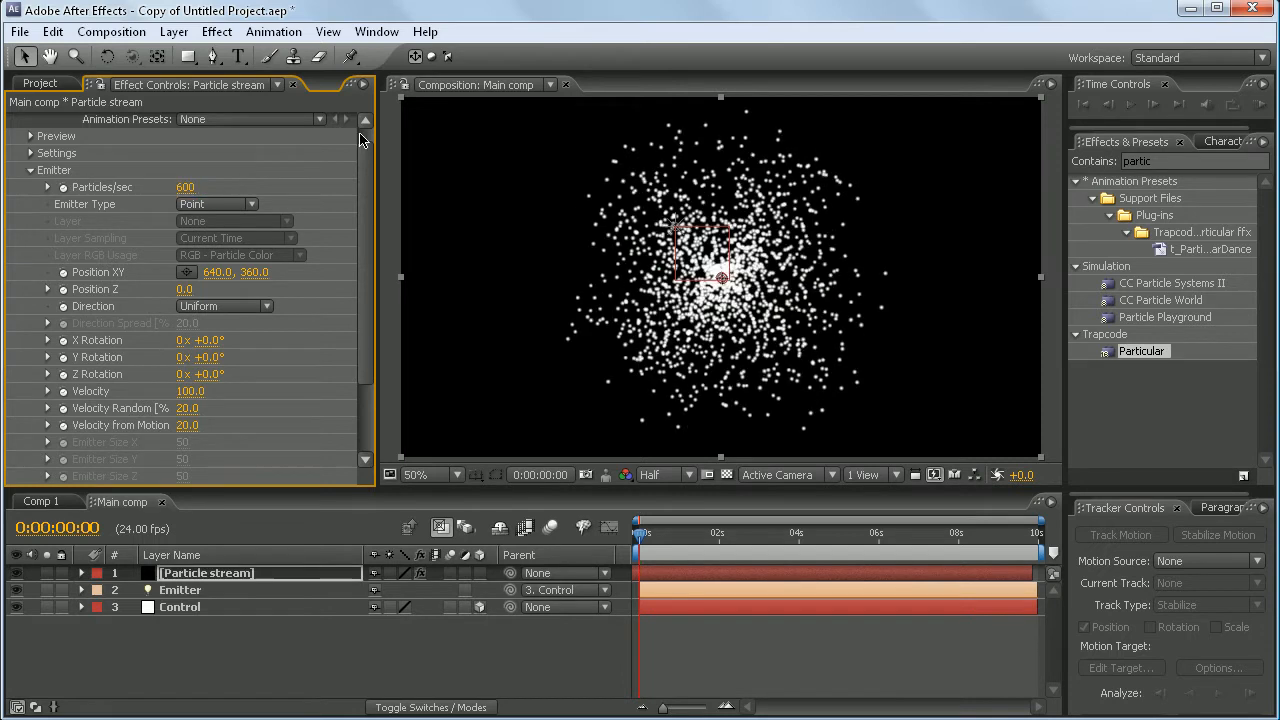
{"action": "left_click", "coordinate": [200, 205]}
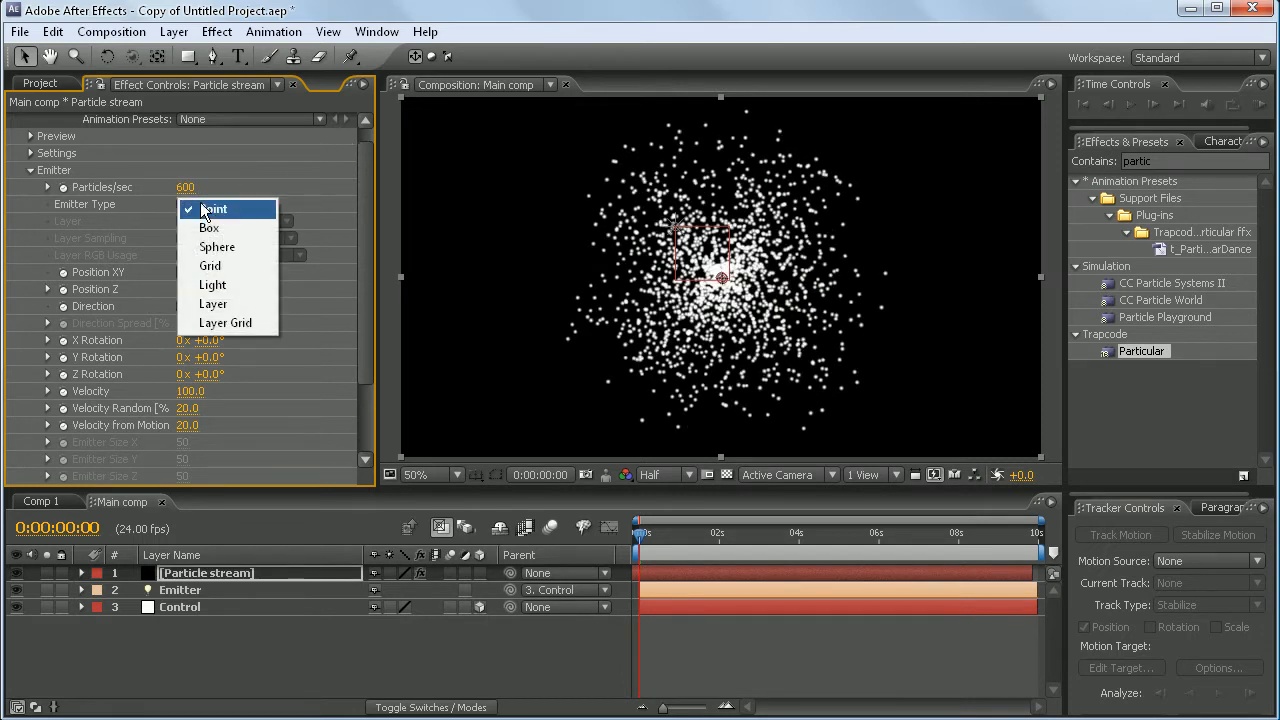
{"action": "left_click", "coordinate": [226, 286]}
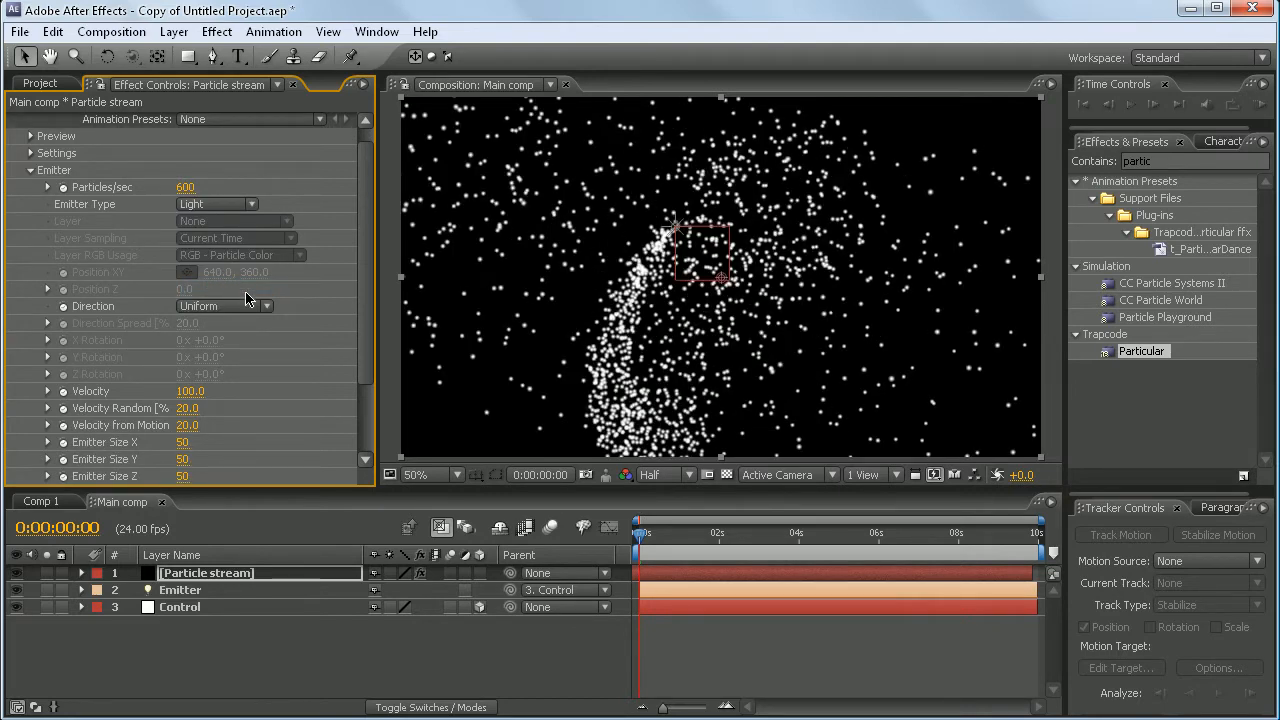
Nudge the Control null in the composition view and play back the first two seconds of the particle stream
{"action": "left_click", "coordinate": [694, 258]}
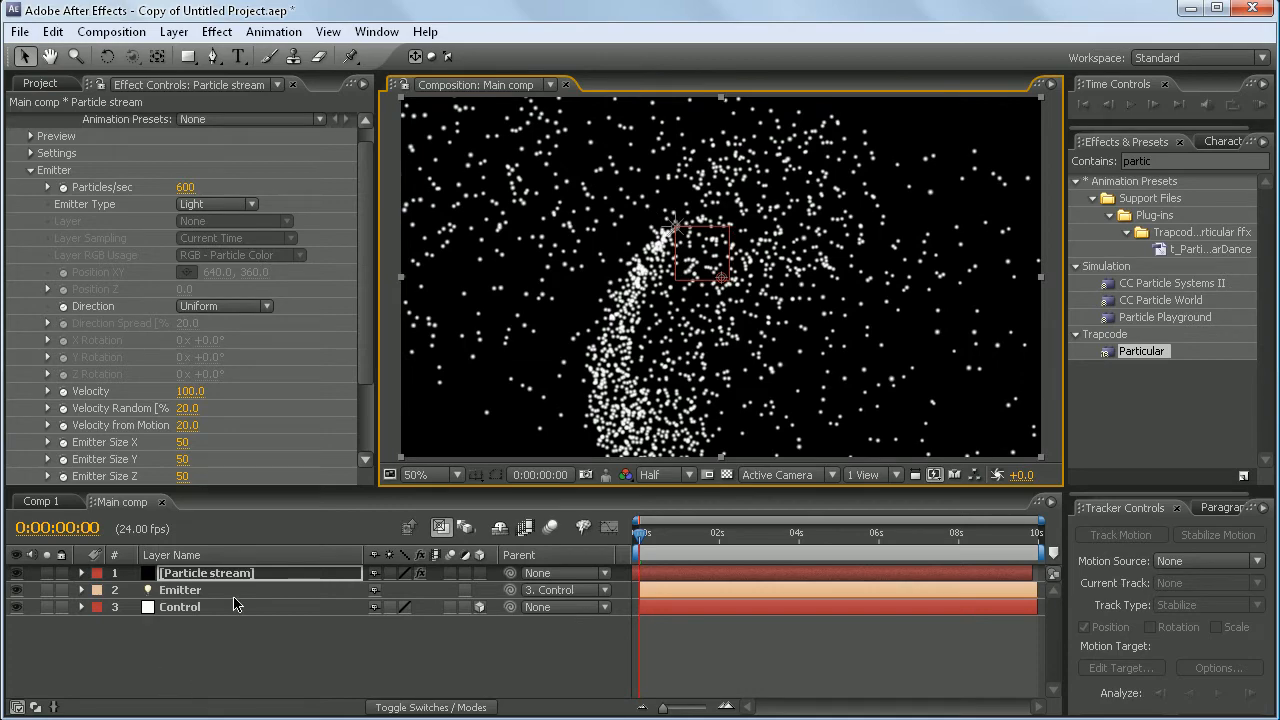
{"action": "left_click", "coordinate": [238, 606]}
{"action": "mouse_move", "coordinate": [717, 230]}
{"action": "left_mouse_down"}
{"action": "mouse_move", "coordinate": [815, 210]}
{"action": "mouse_move", "coordinate": [720, 300]}
{"action": "mouse_move", "coordinate": [705, 467]}
{"action": "mouse_move", "coordinate": [767, 216]}
{"action": "mouse_move", "coordinate": [738, 240]}
{"action": "left_mouse_up"}
{"action": "left_click", "coordinate": [1131, 104]}
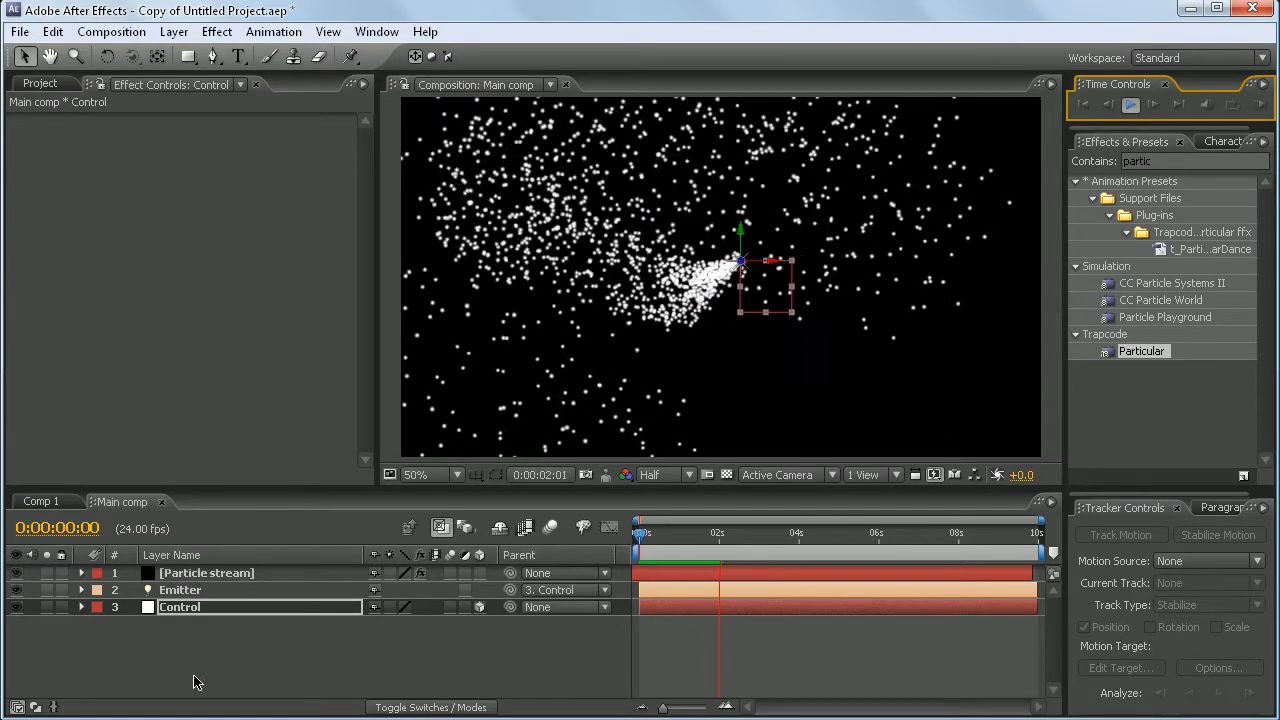
{"action": "key", "text": "space"}
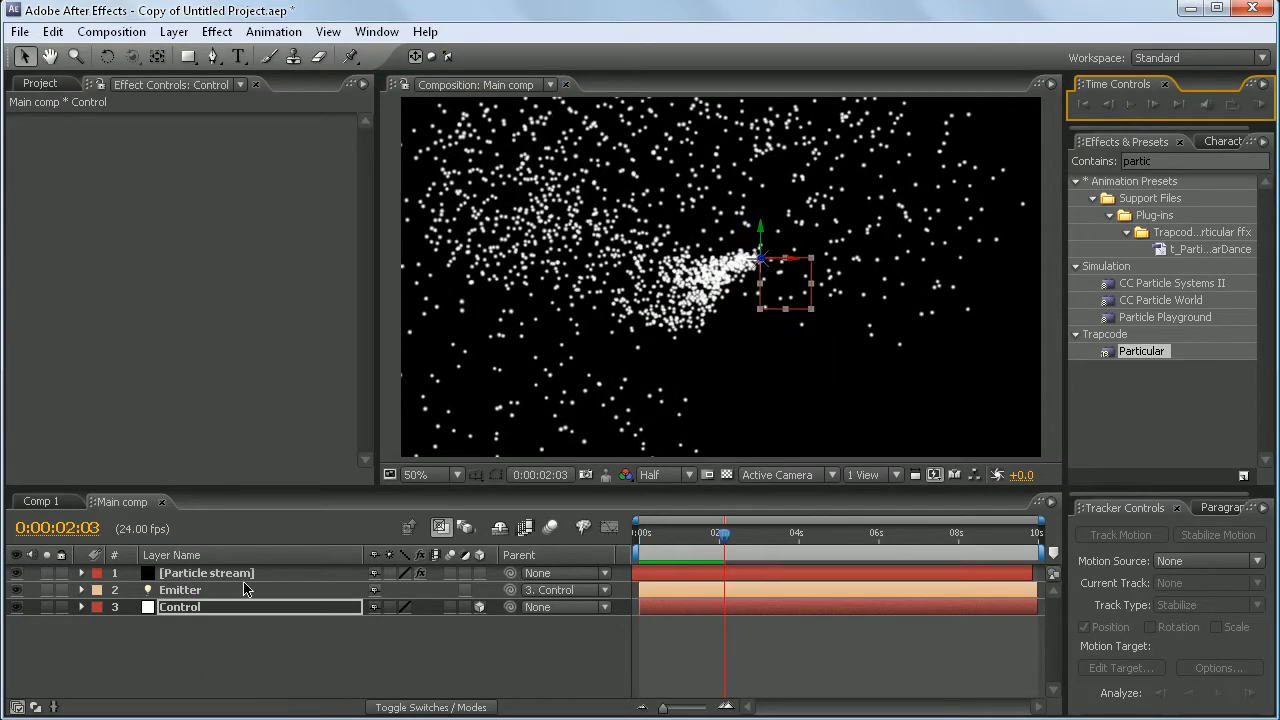
Move the Control null to the top of the layer stack and show the Particle stream's emitter velocity settings
{"action": "left_click", "coordinate": [205, 592]}
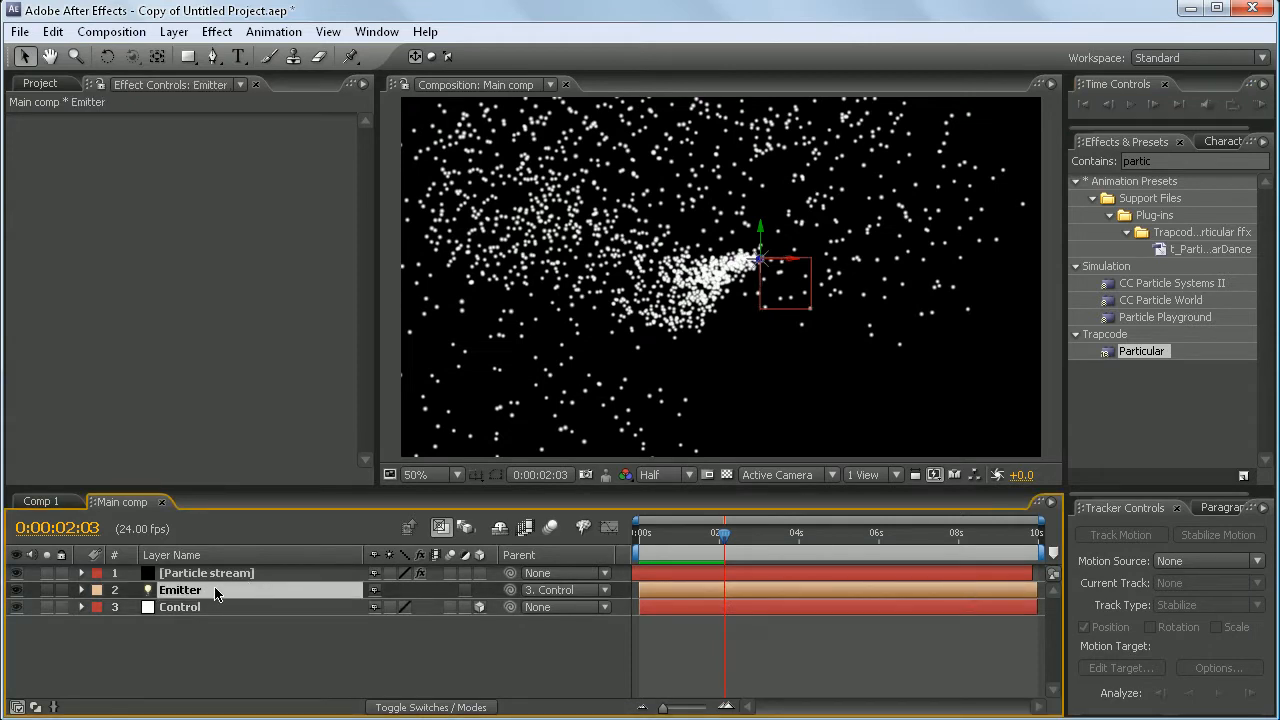
{"action": "left_click", "coordinate": [185, 607]}
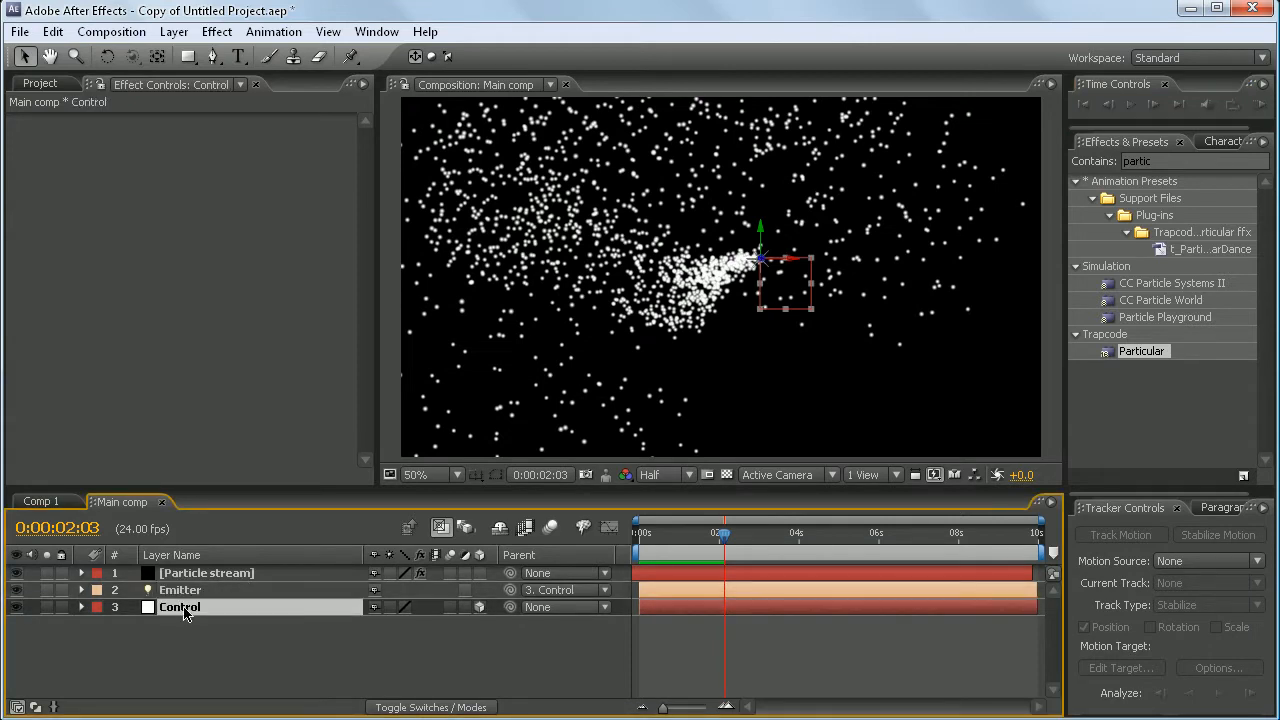
{"action": "left_click", "coordinate": [236, 644]}
{"action": "left_click", "coordinate": [198, 608]}
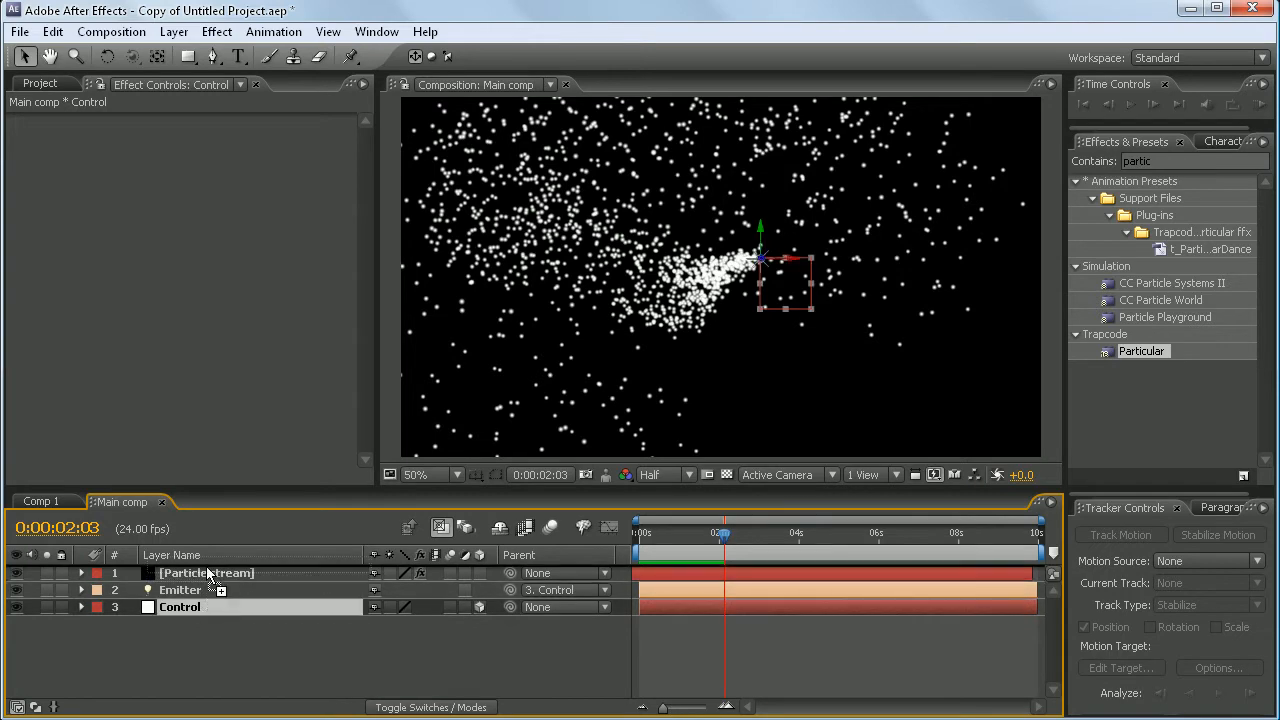
{"action": "key", "text": "ctrl+shift+bracketright"}
{"action": "left_click", "coordinate": [210, 591]}
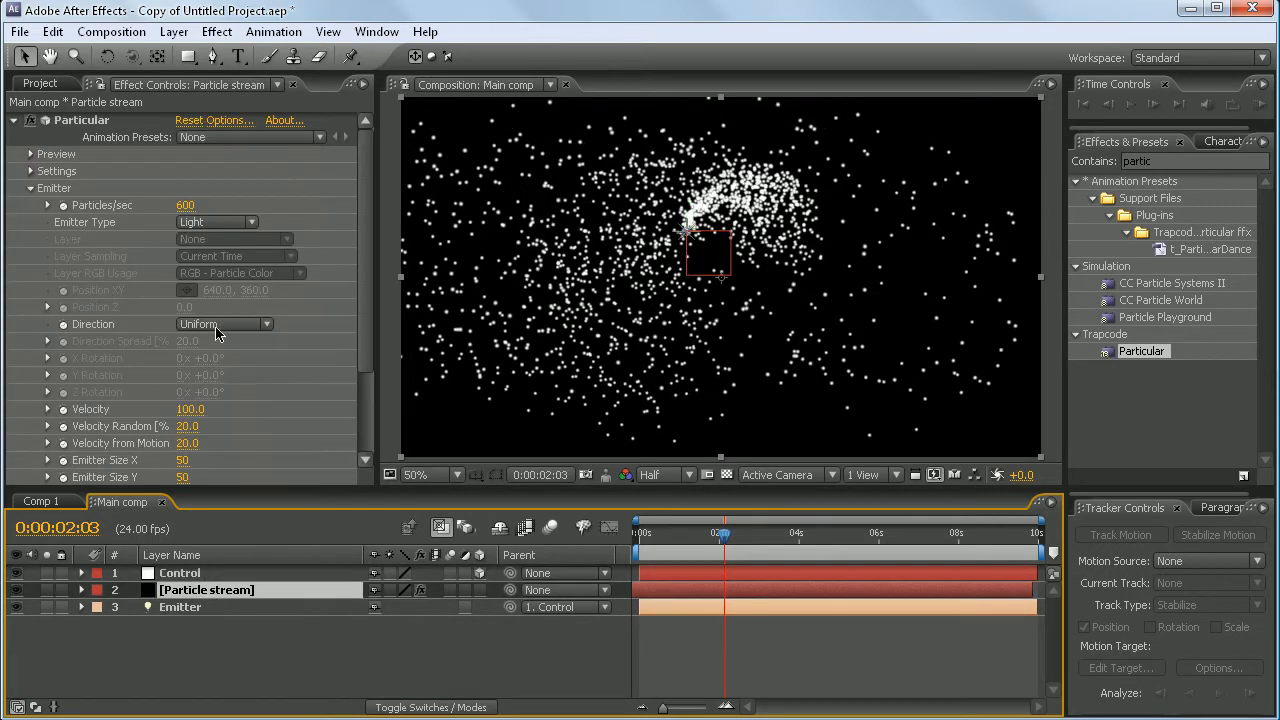
{"action": "left_click_drag", "start_coordinate": [365, 316], "coordinate": [360, 390]}
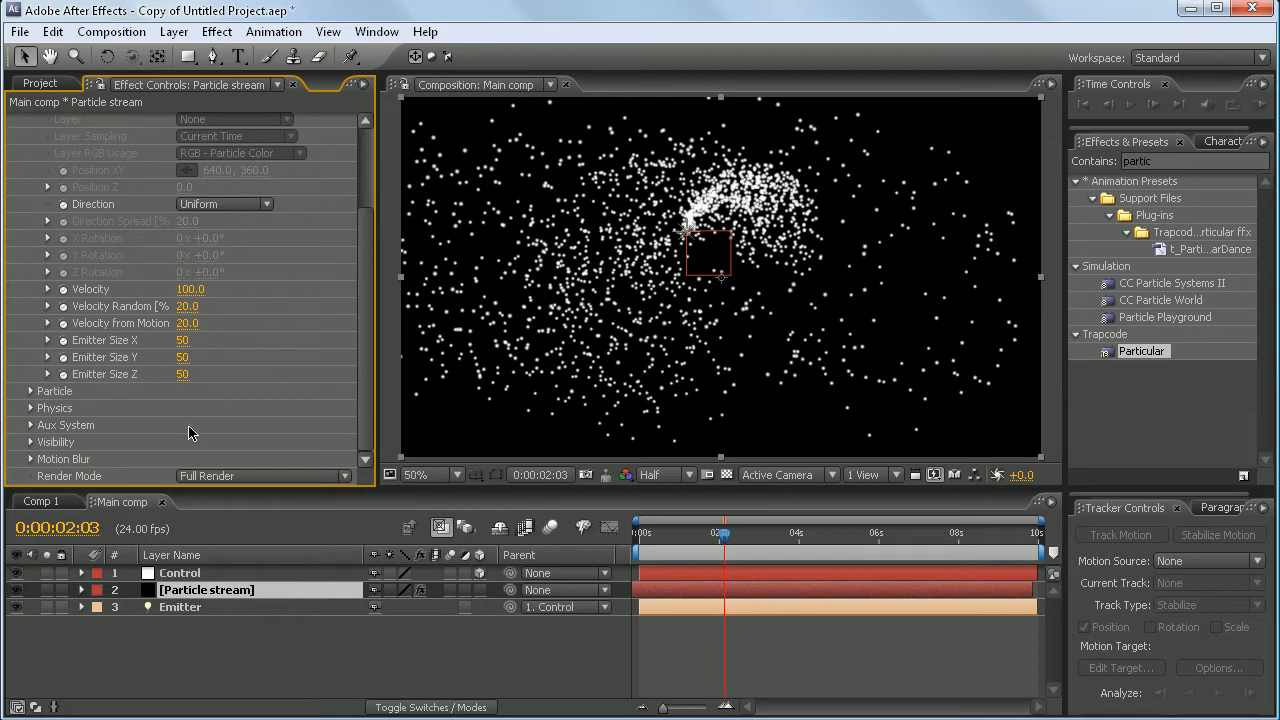
Try an emitter Velocity of -90 on the Particle stream
{"action": "left_click", "coordinate": [190, 289]}
{"action": "type", "text": "-90"}
{"action": "key", "text": "Return"}
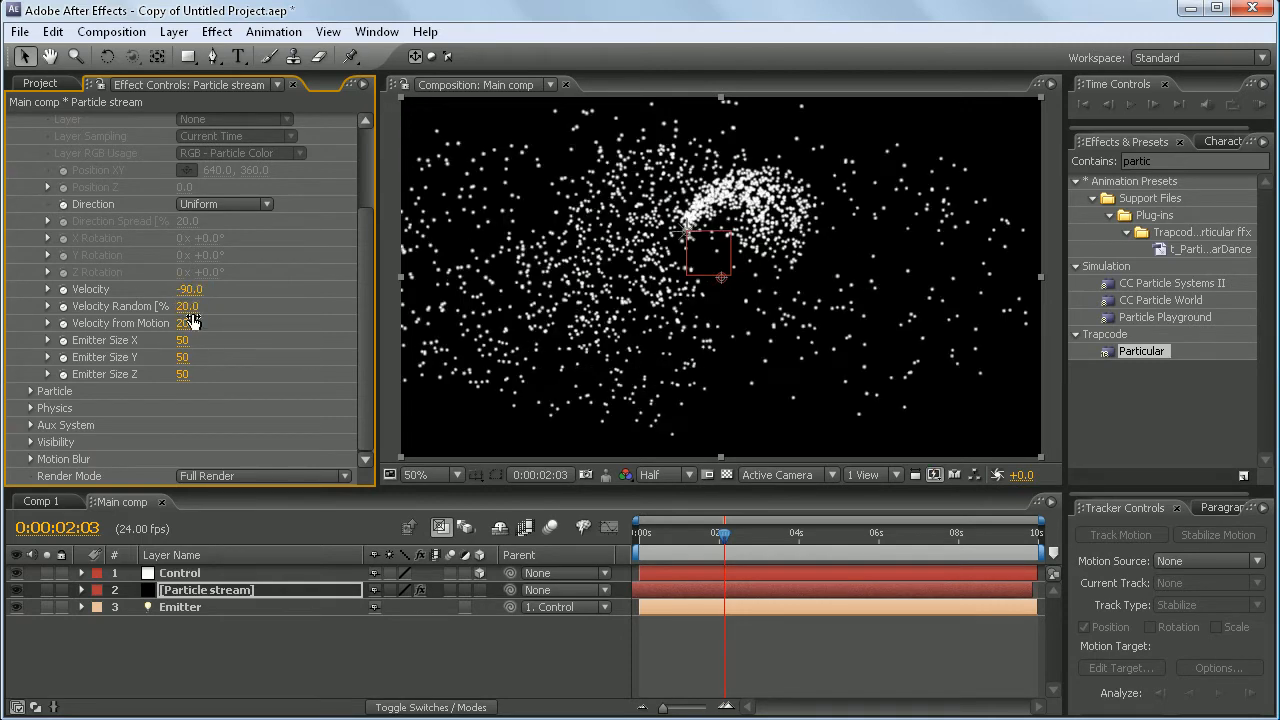
Set the emitter's Velocity, Velocity Random and Velocity from Motion to 0
{"action": "left_click", "coordinate": [189, 289]}
{"action": "type", "text": "0"}
{"action": "key", "text": "Return"}
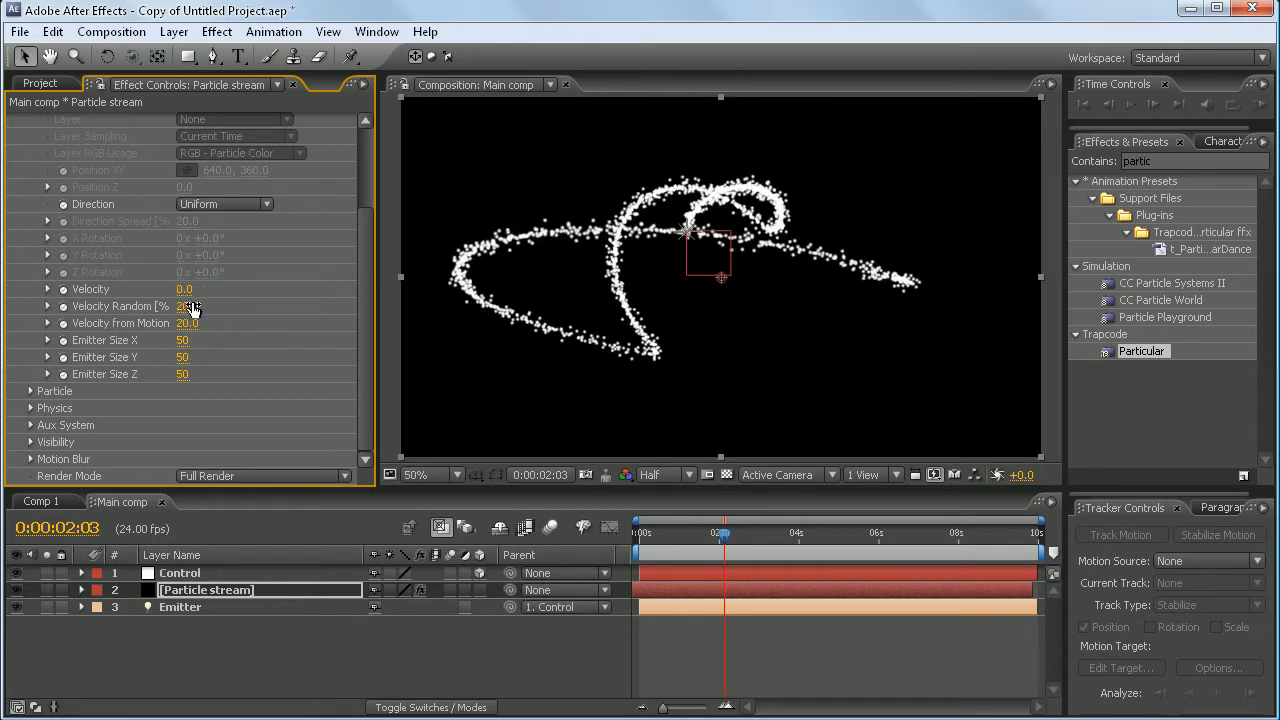
{"action": "left_click", "coordinate": [189, 307]}
{"action": "type", "text": "0"}
{"action": "key", "text": "Return"}
{"action": "left_click", "coordinate": [187, 323]}
{"action": "type", "text": "0"}
{"action": "key", "text": "Return"}
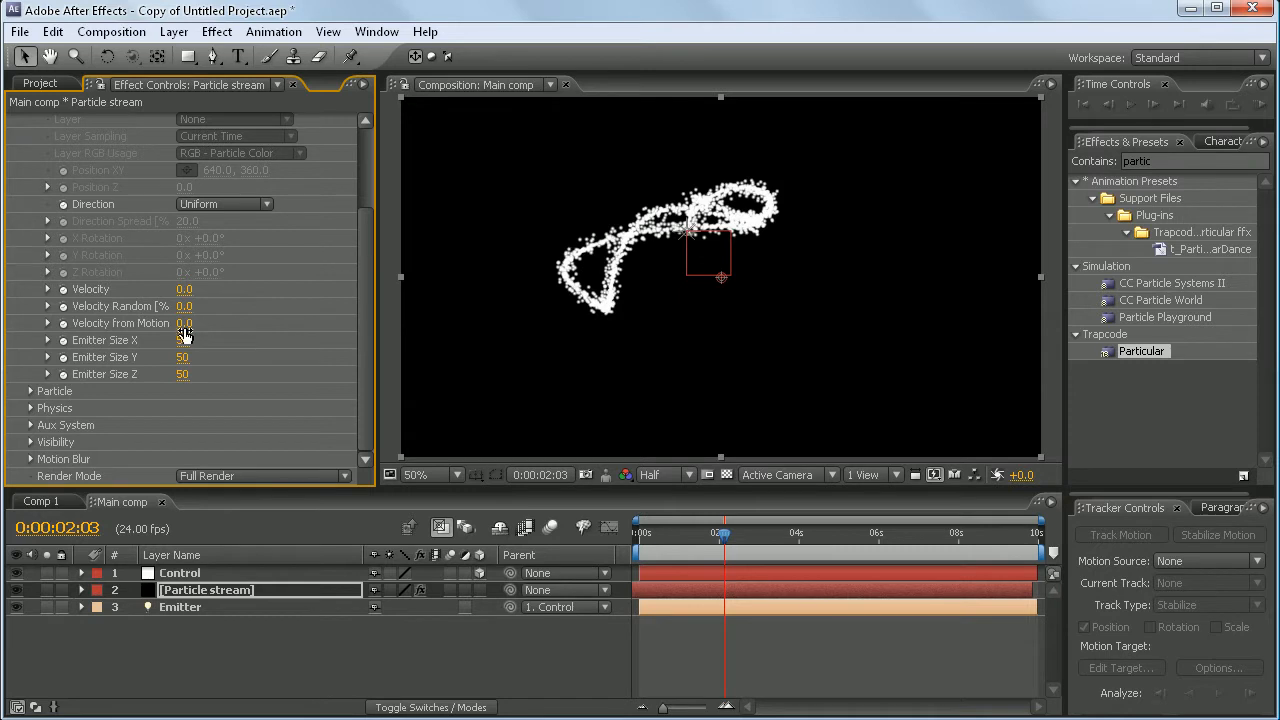
Set the emitter's size to 0 in X, Y and Z
{"action": "left_click", "coordinate": [185, 340]}
{"action": "type", "text": "0"}
{"action": "key", "text": "Return"}
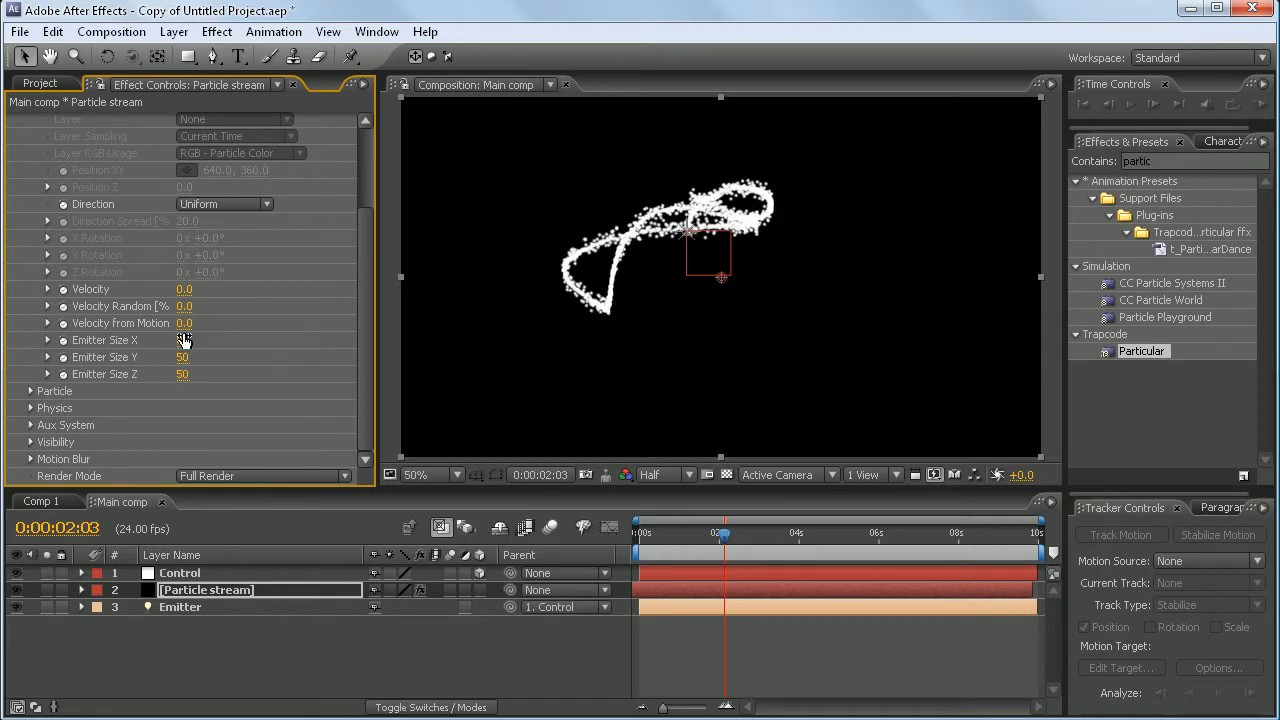
{"action": "left_click", "coordinate": [182, 357]}
{"action": "type", "text": "0"}
{"action": "key", "text": "Return"}
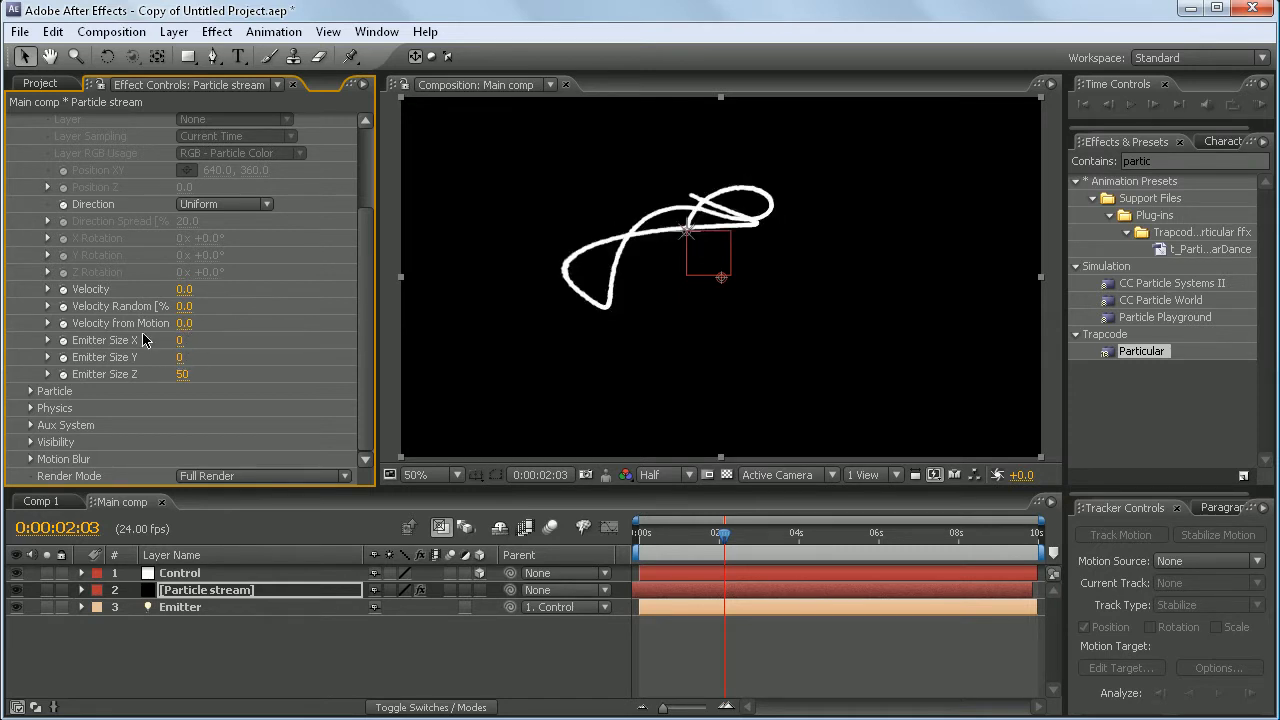
{"action": "left_click", "coordinate": [182, 374]}
{"action": "type", "text": "0"}
{"action": "key", "text": "Return"}
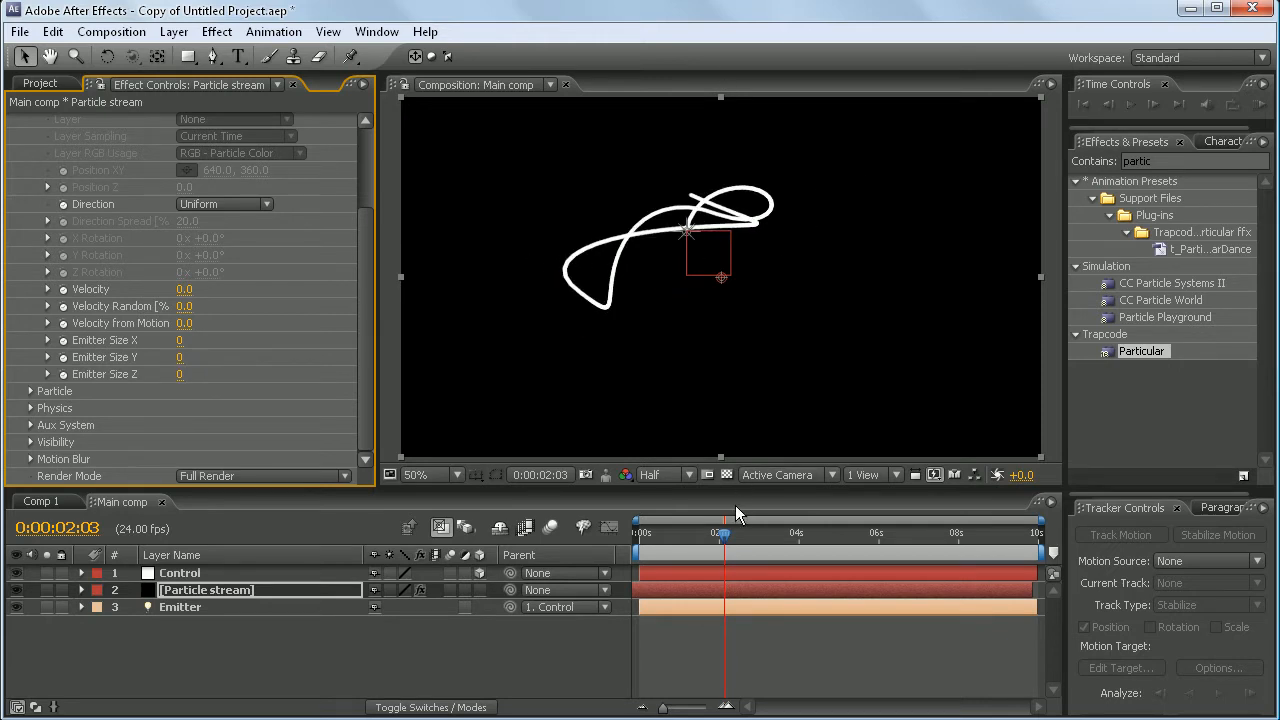
Play back the thin particle trail from the start, stop it, and move the playhead to 0:00:05:12
{"action": "left_click_drag", "start_coordinate": [726, 535], "coordinate": [633, 538]}
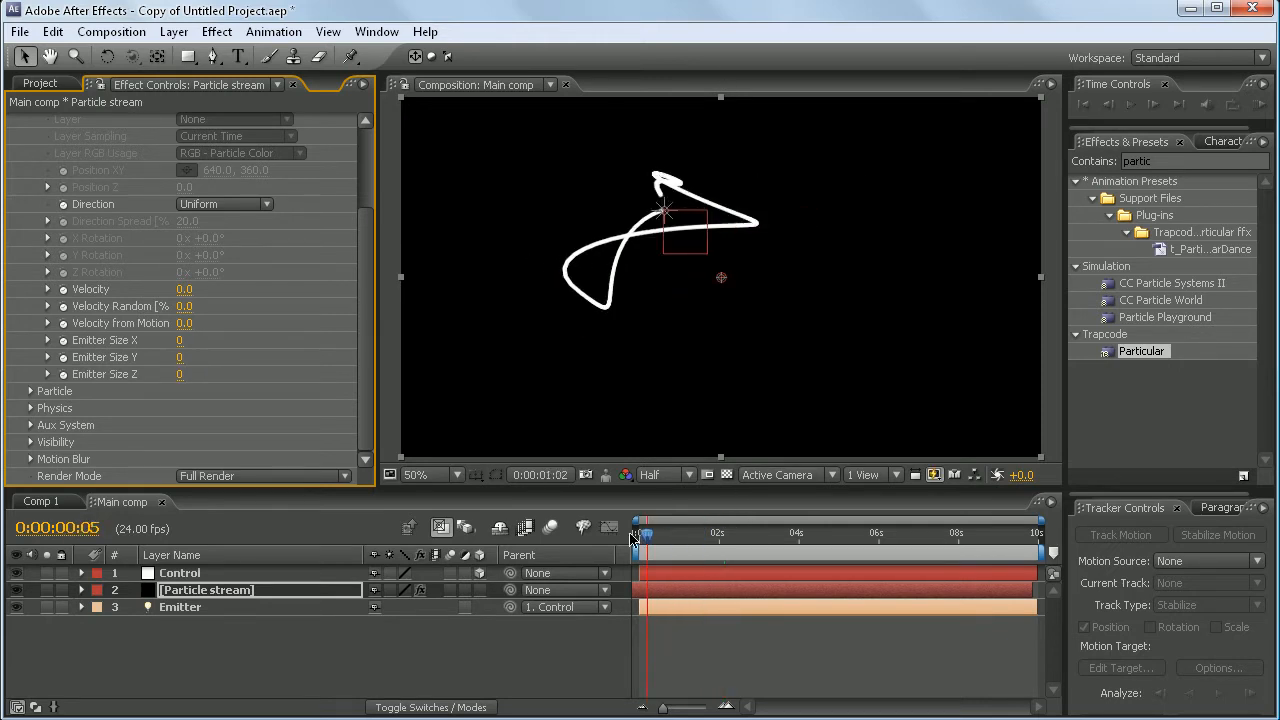
{"action": "left_click", "coordinate": [1130, 106]}
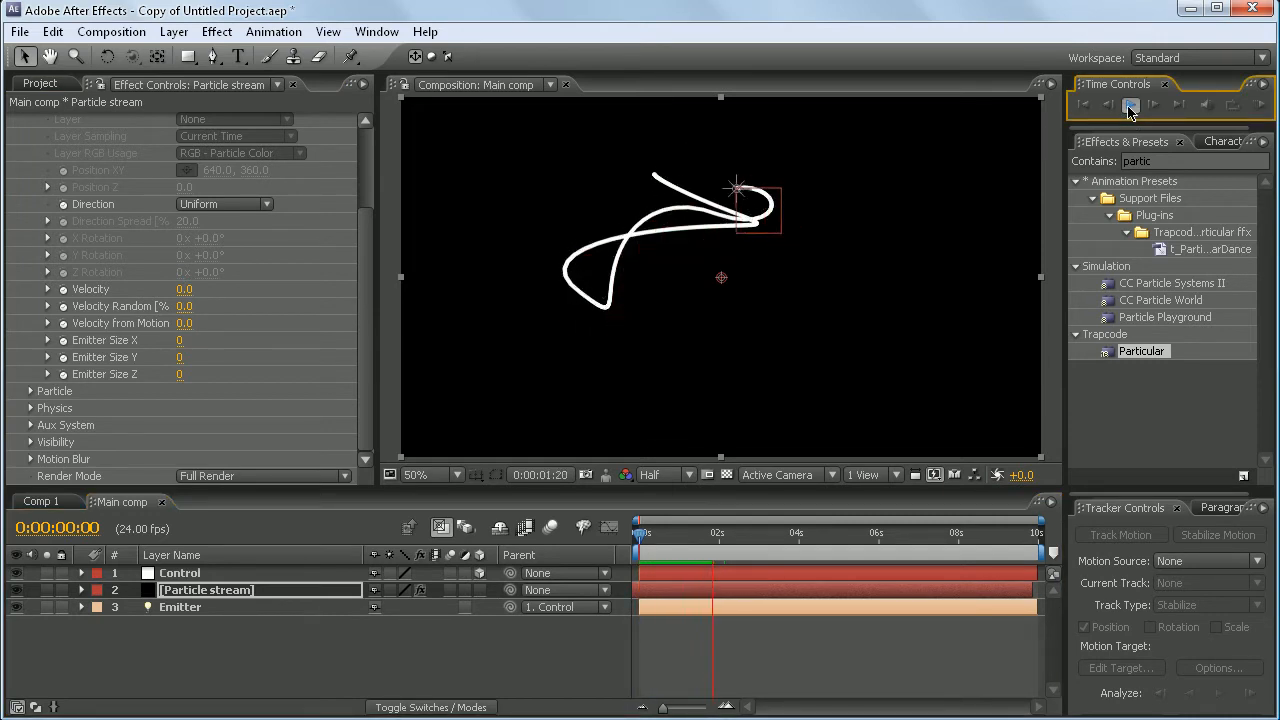
{"action": "left_click", "coordinate": [1130, 110]}
{"action": "left_click_drag", "start_coordinate": [714, 557], "coordinate": [860, 516]}
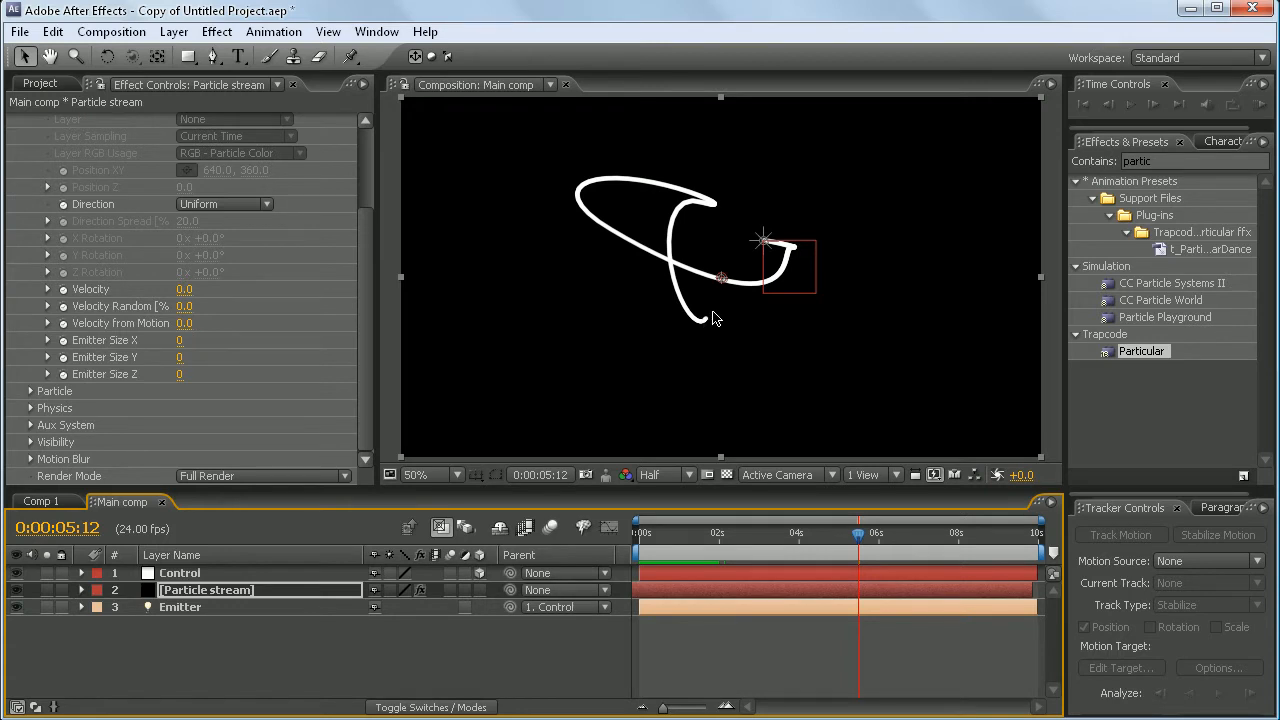
In Particular's Particle settings, set Sphere Feather to 0 and Life to 1 second
{"action": "scroll", "coordinate": [47, 160], "scroll_direction": "up", "scroll_amount": 3}
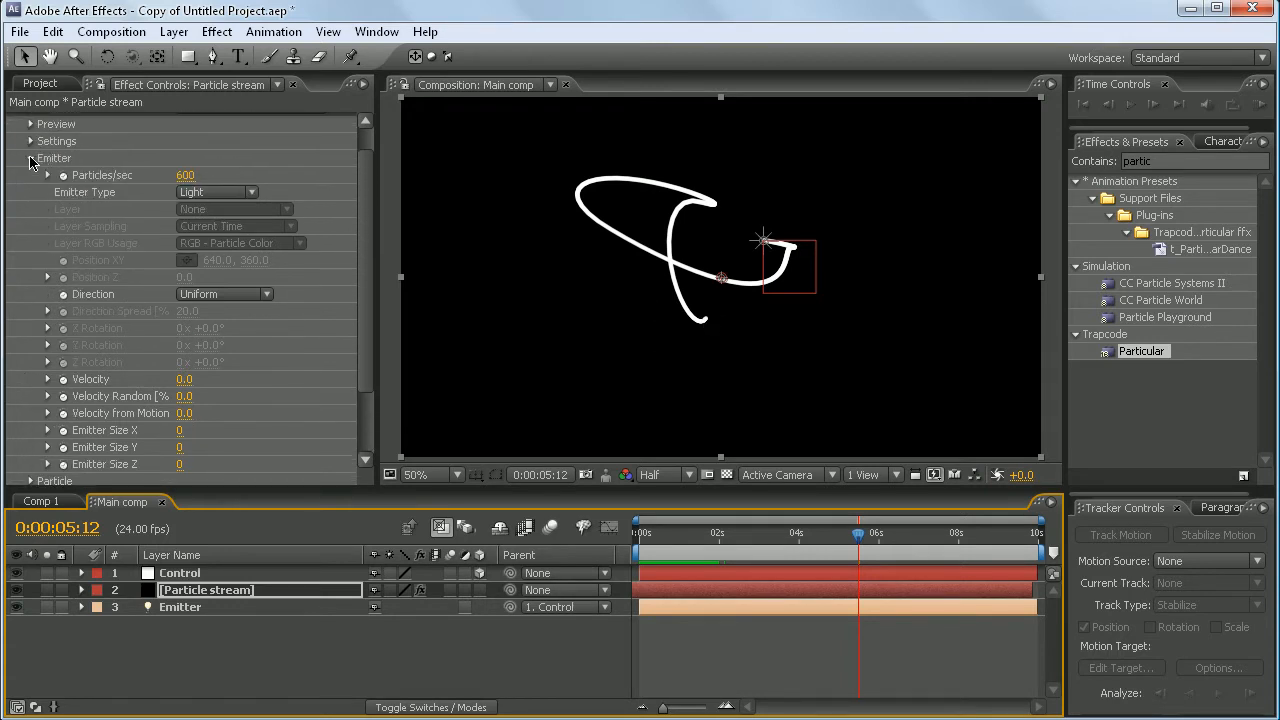
{"action": "left_click", "coordinate": [31, 159]}
{"action": "left_click", "coordinate": [30, 205]}
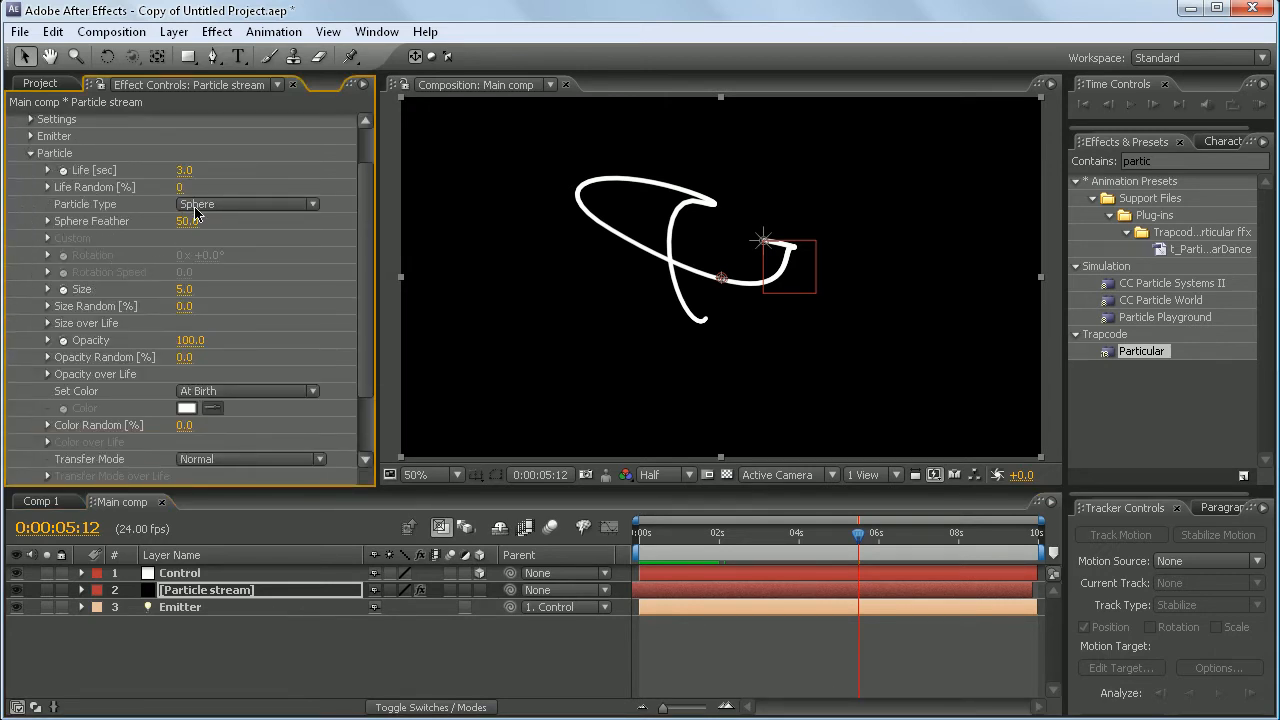
{"action": "left_click_drag", "start_coordinate": [190, 228], "coordinate": [19, 238]}
{"action": "left_click", "coordinate": [184, 170]}
{"action": "type", "text": "1"}
{"action": "key", "text": "Return"}
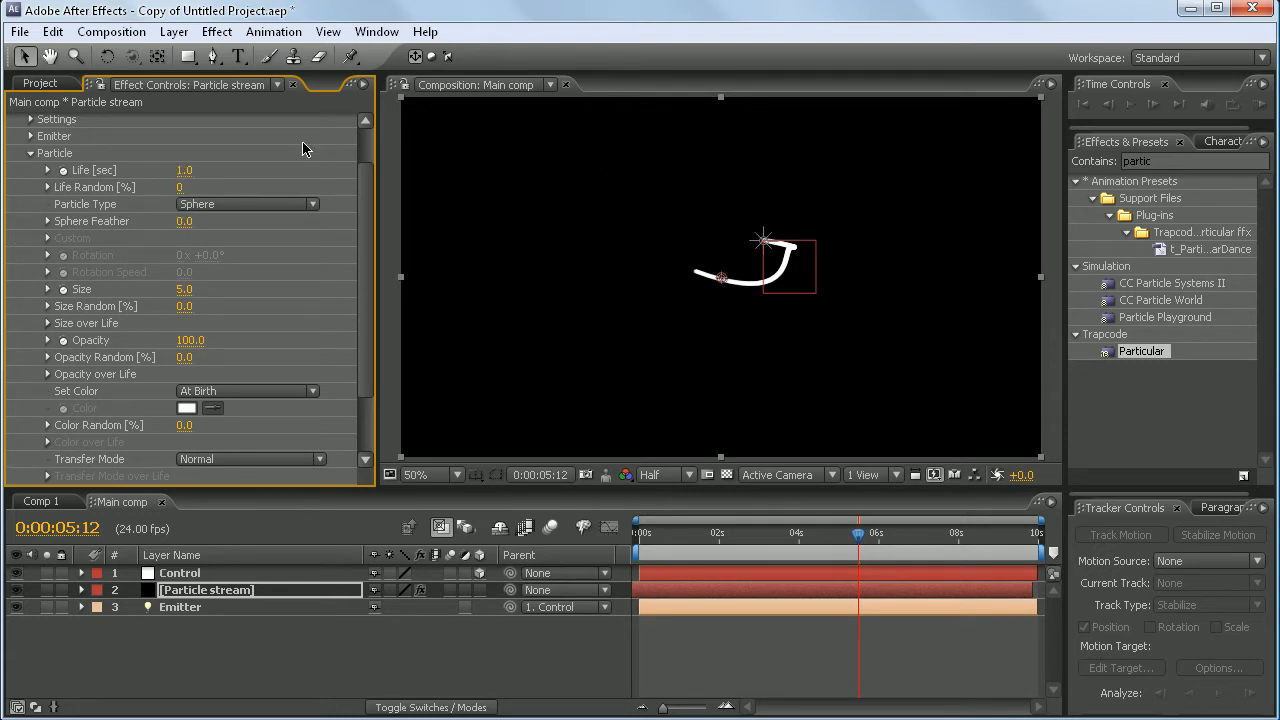
Make Size over Life decrease linearly from birth to death and check the tapered trail at 0:00:07:14
{"action": "scroll", "coordinate": [335, 300], "scroll_direction": "down", "scroll_amount": 2}
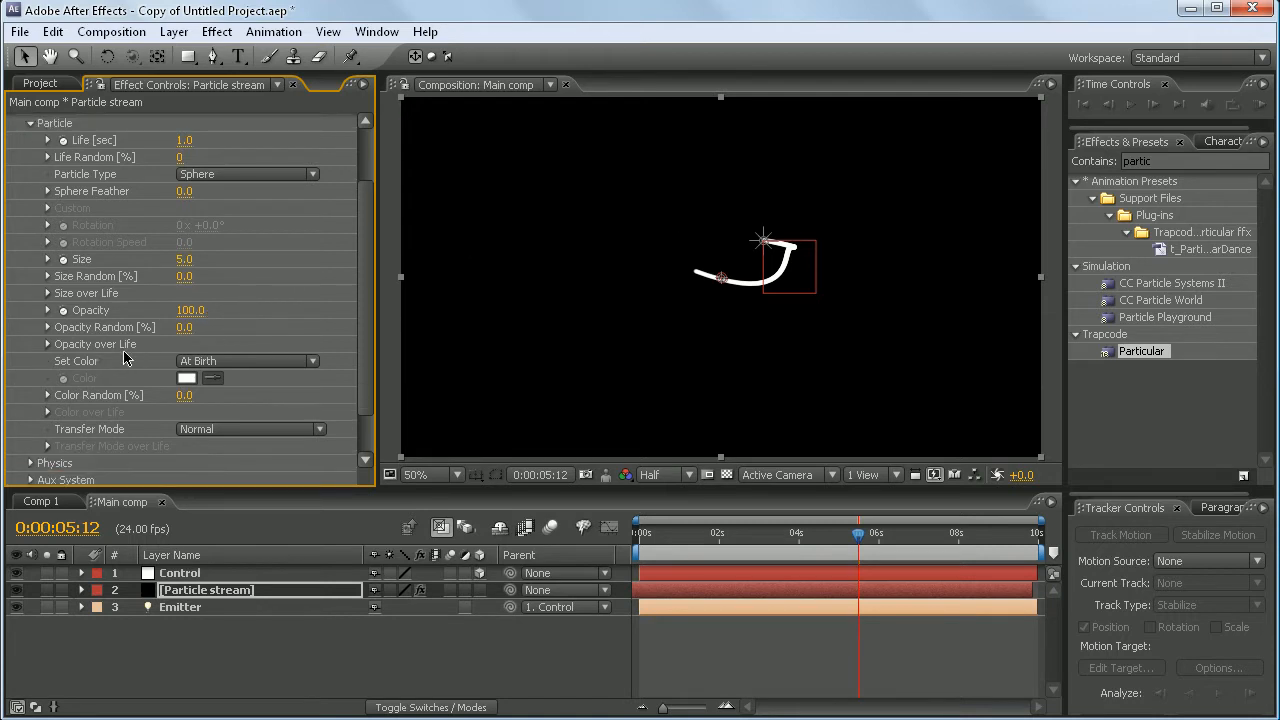
{"action": "left_click", "coordinate": [46, 295]}
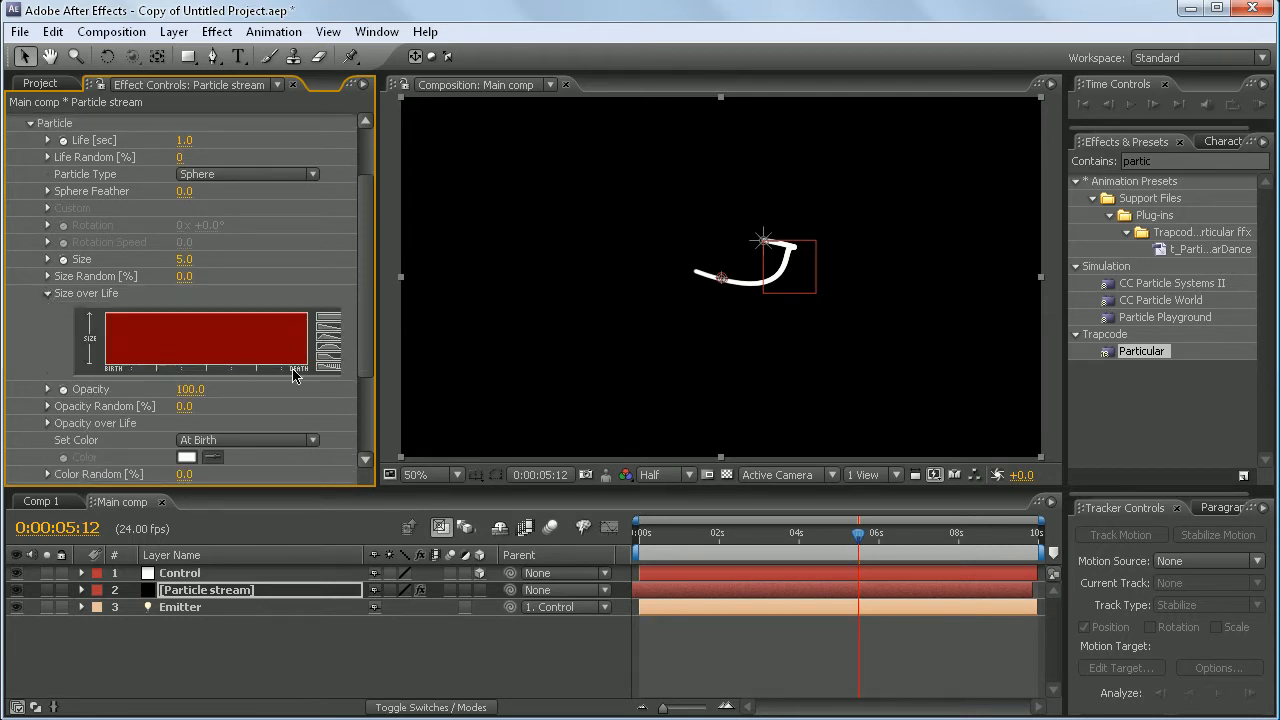
{"action": "left_click", "coordinate": [331, 332]}
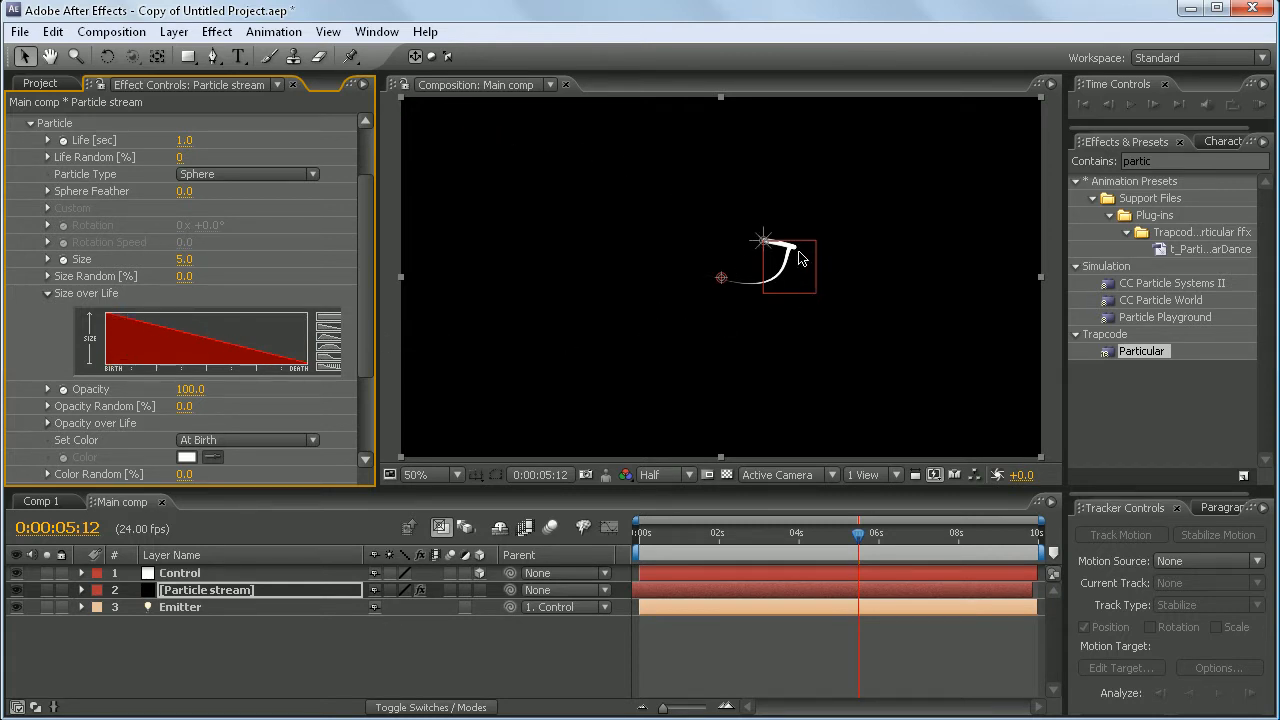
{"action": "left_click_drag", "start_coordinate": [858, 540], "coordinate": [942, 528]}
Set the particle Life to 1.5 seconds and make Opacity over Life decrease linearly from birth to death
{"action": "left_click", "coordinate": [181, 139]}
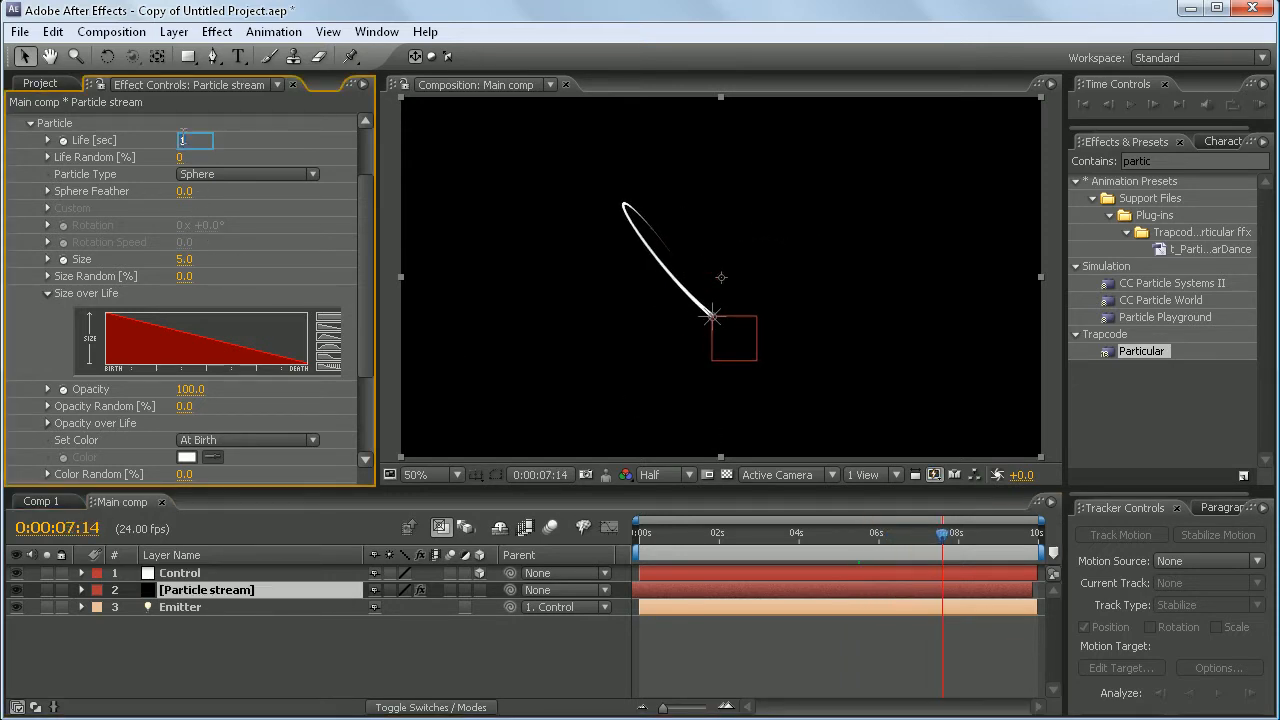
{"action": "type", "text": "1.5"}
{"action": "key", "text": "Return"}
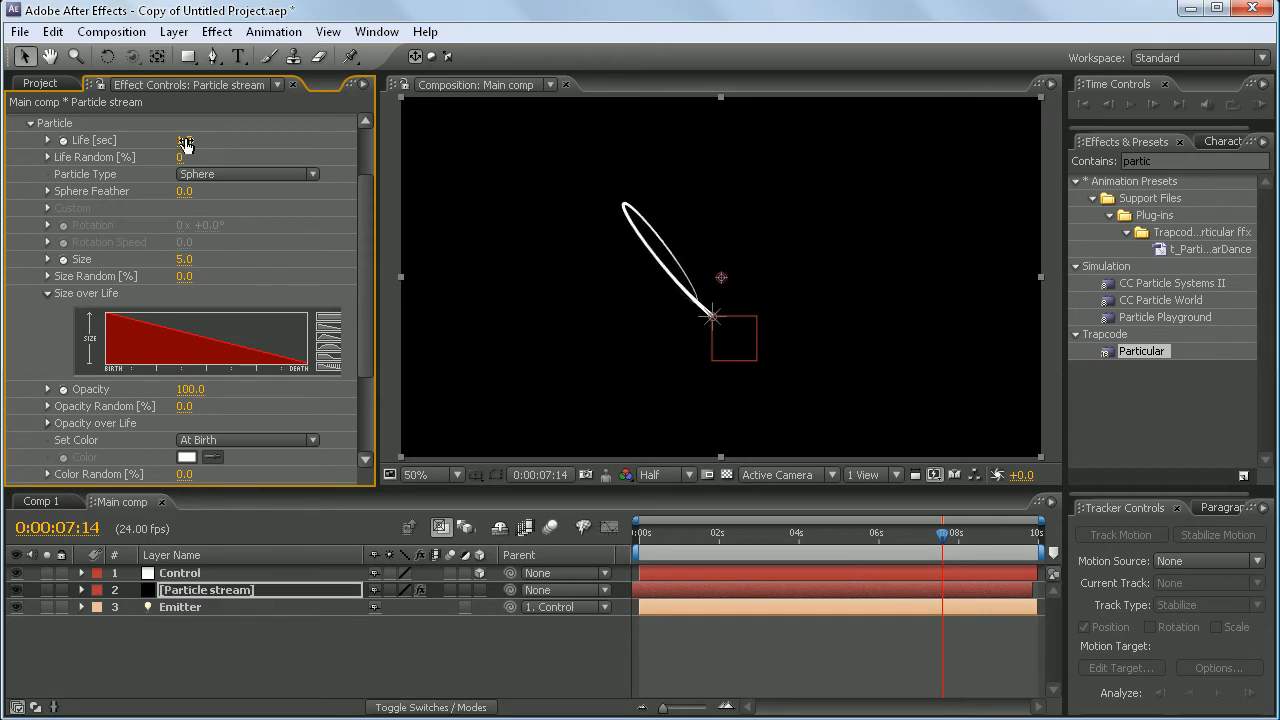
{"action": "left_click", "coordinate": [46, 294]}
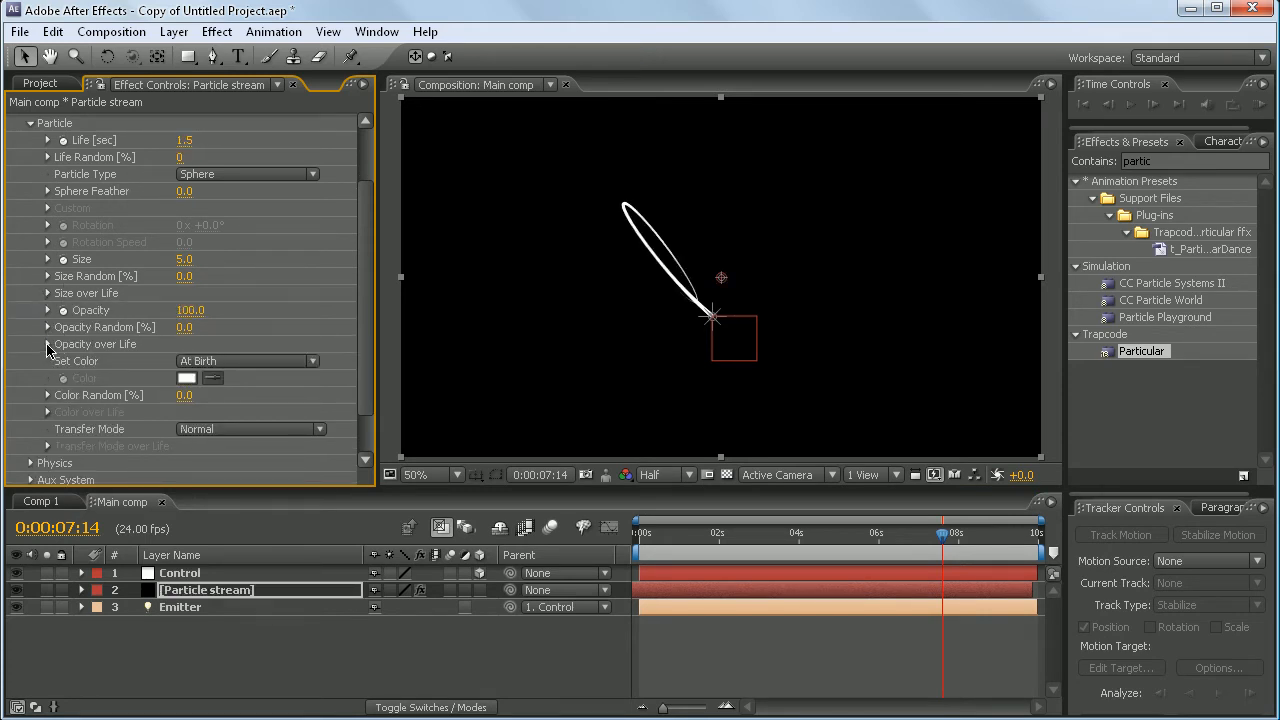
{"action": "left_click", "coordinate": [47, 344]}
{"action": "left_click", "coordinate": [334, 386]}
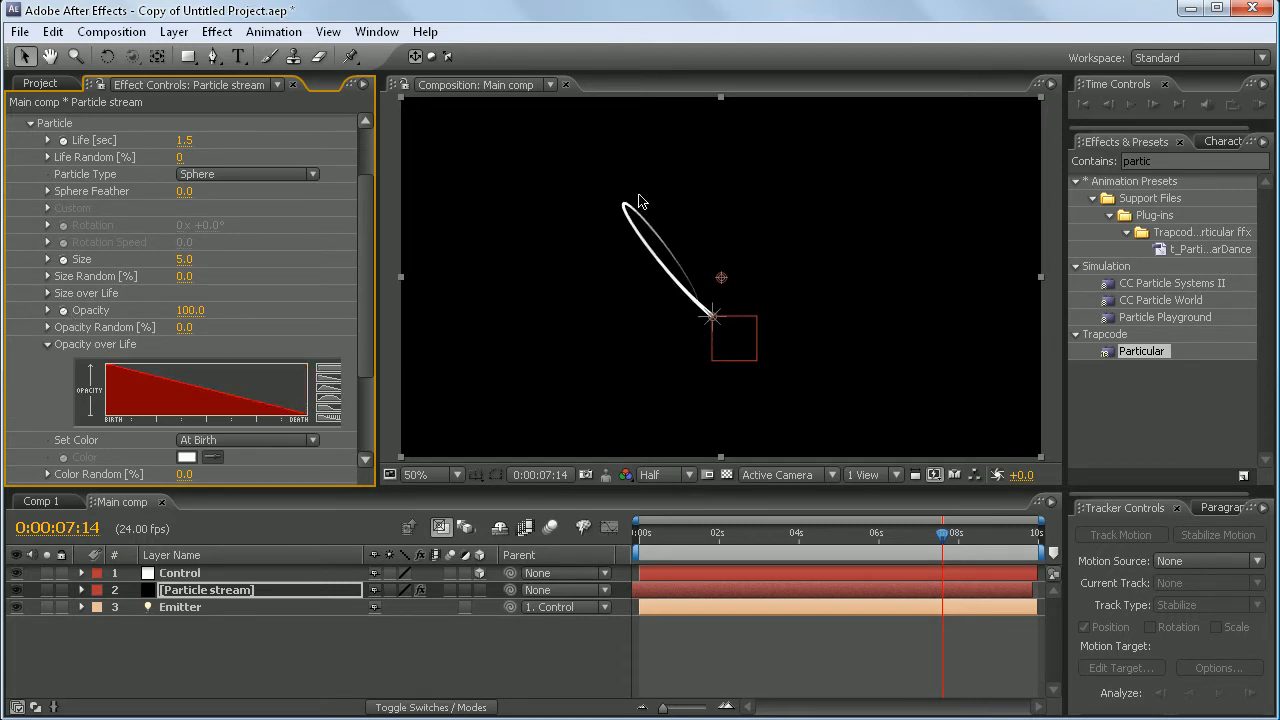
{"action": "left_click", "coordinate": [48, 345]}
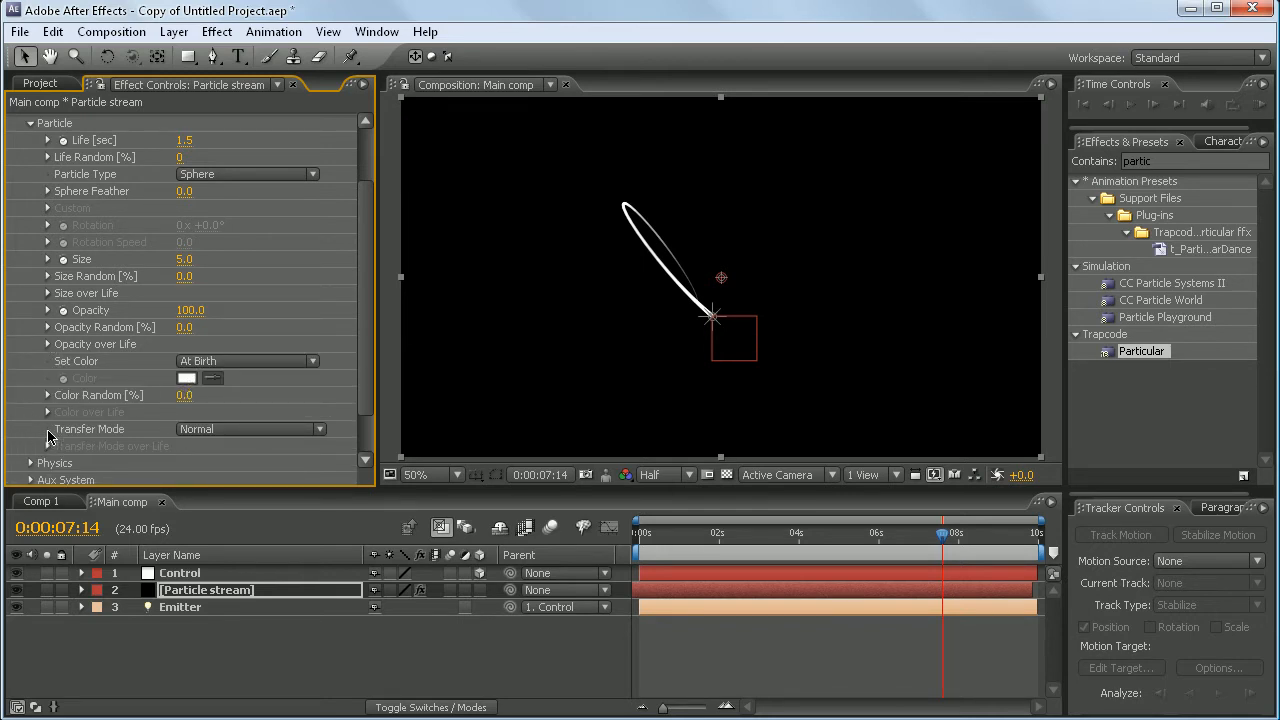
Set the particle color to Over Life and apply the white-to-black gradient preset to Color over Life
{"action": "left_click", "coordinate": [211, 365]}
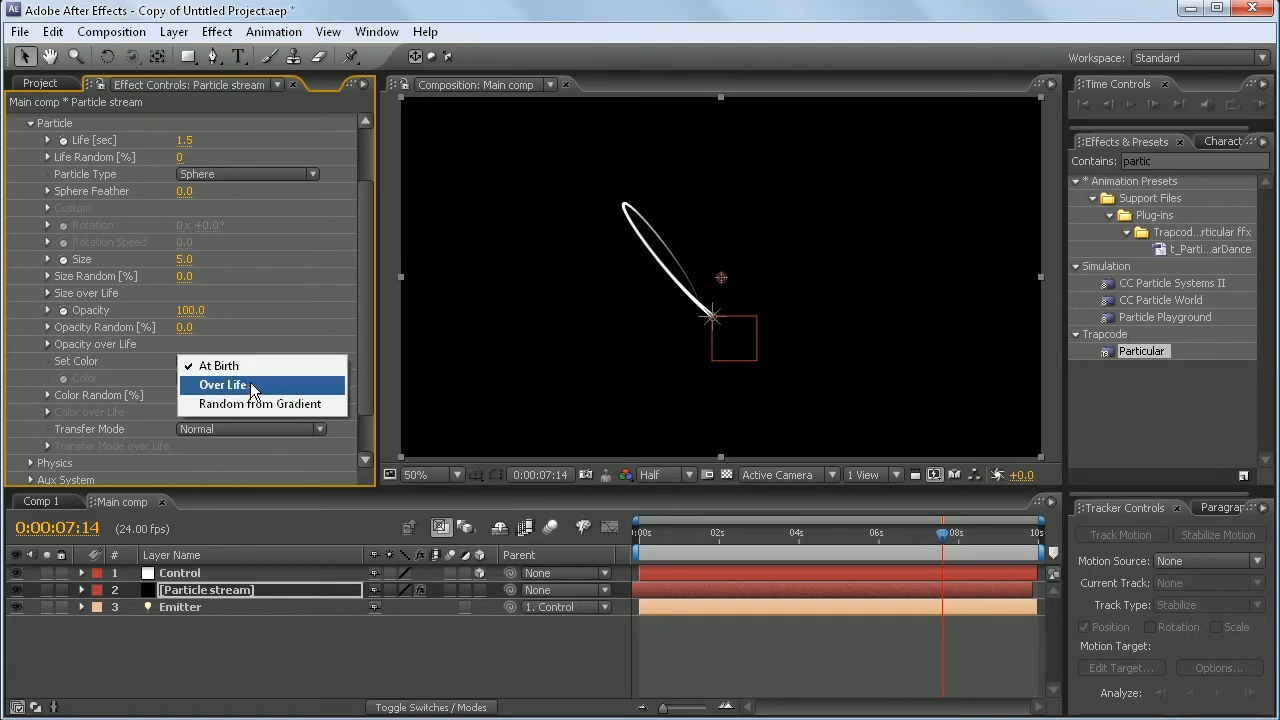
{"action": "left_click", "coordinate": [250, 382]}
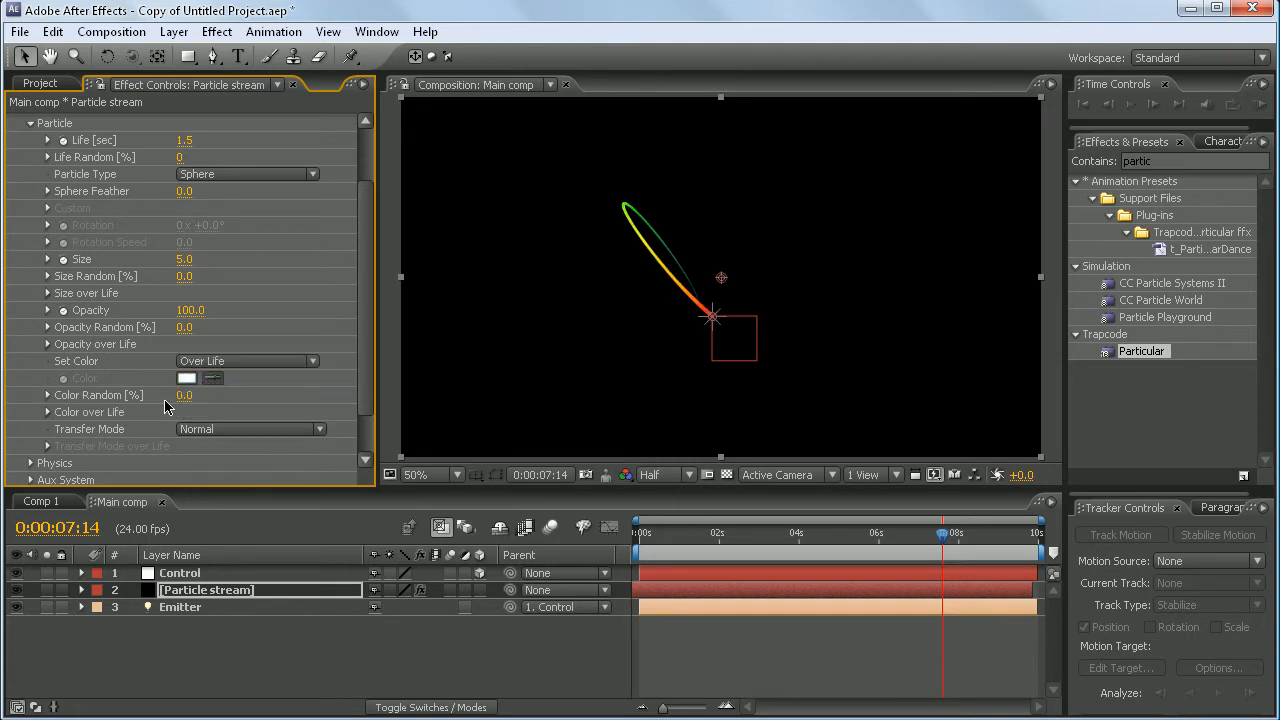
{"action": "left_click", "coordinate": [48, 412]}
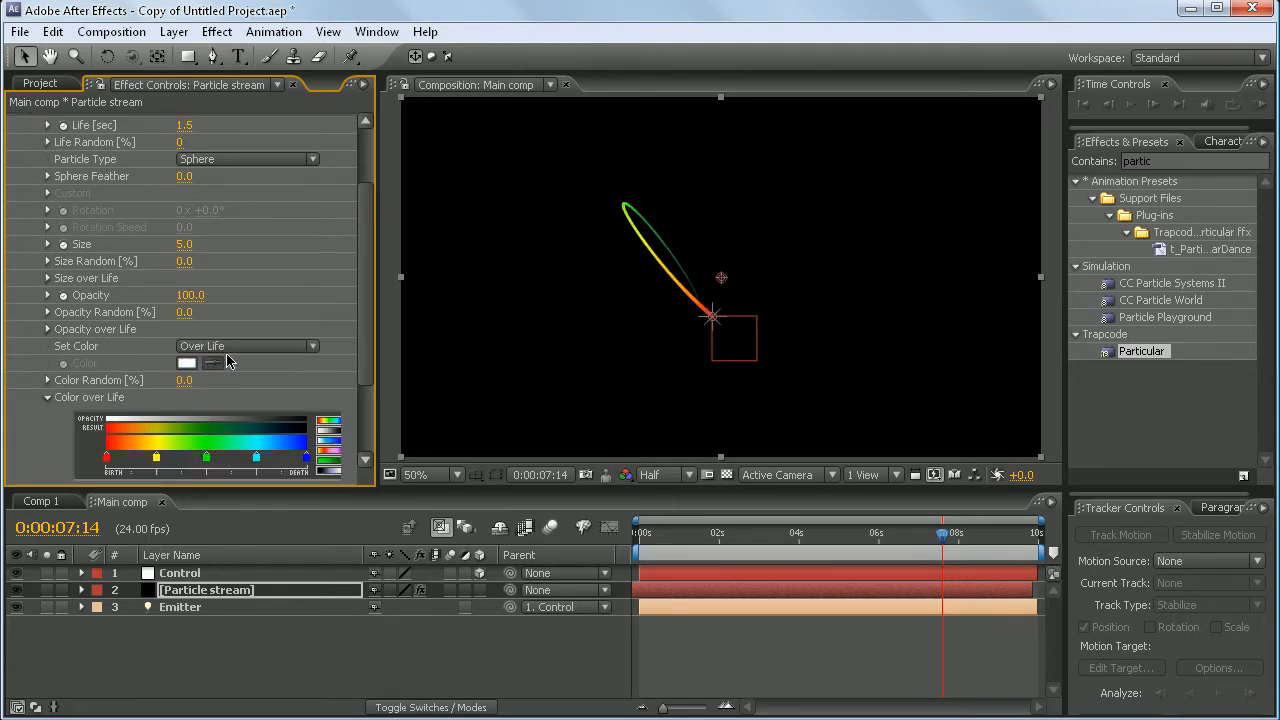
{"action": "scroll", "coordinate": [228, 361], "scroll_direction": "down", "scroll_amount": 2}
{"action": "left_click", "coordinate": [326, 388]}
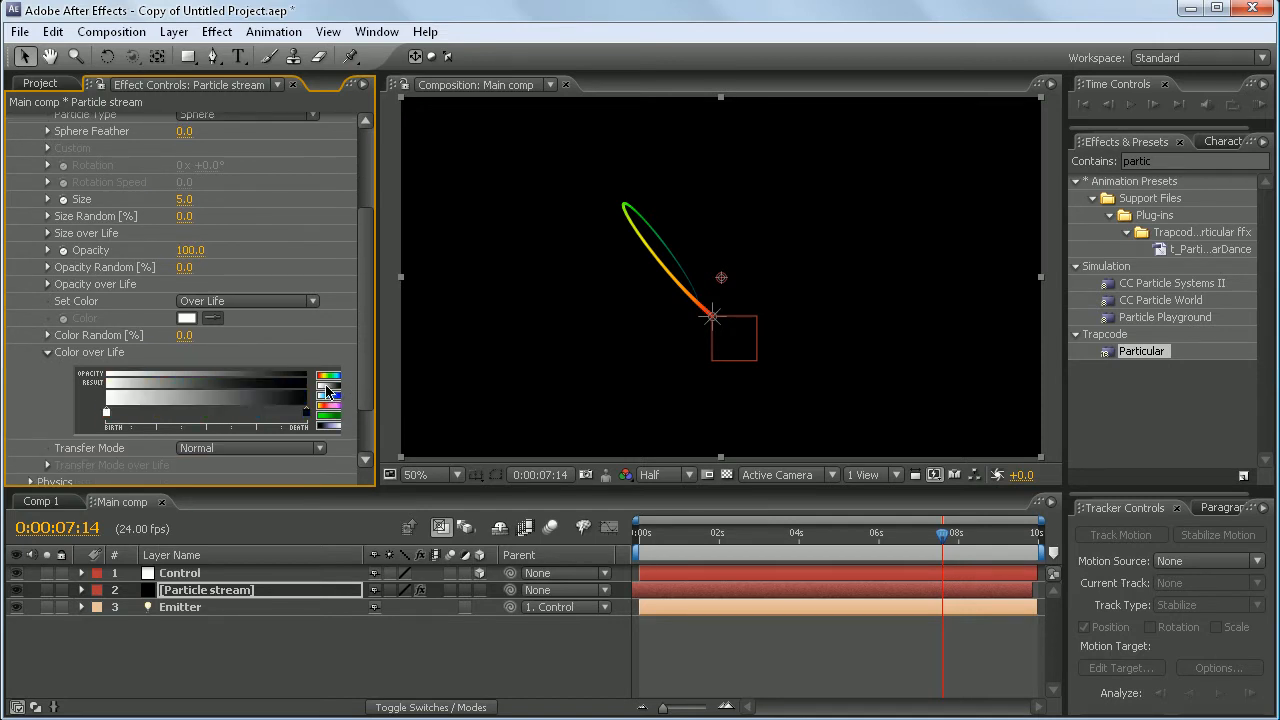
Change the birth color of the Color over Life gradient to a saturated blue
{"action": "double_click", "coordinate": [107, 413]}
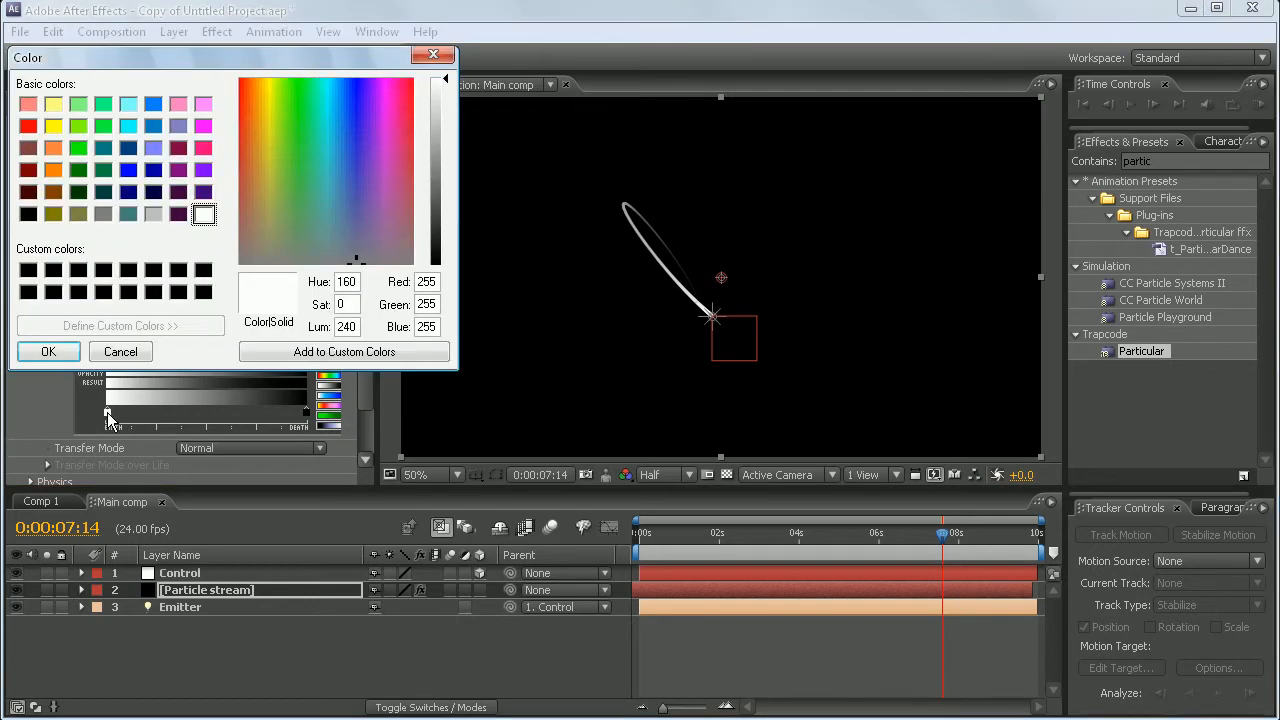
{"action": "left_click_drag", "start_coordinate": [367, 236], "coordinate": [357, 78]}
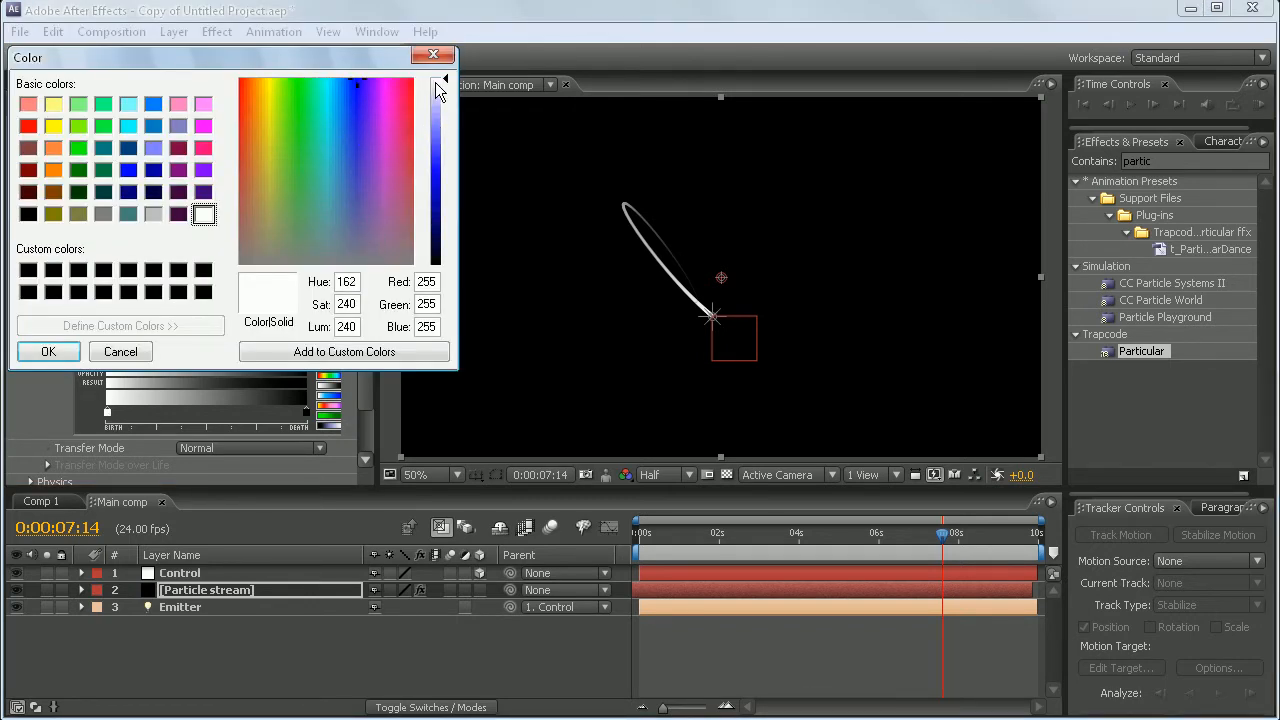
{"action": "left_click_drag", "start_coordinate": [436, 82], "coordinate": [434, 184]}
{"action": "left_click", "coordinate": [46, 351]}
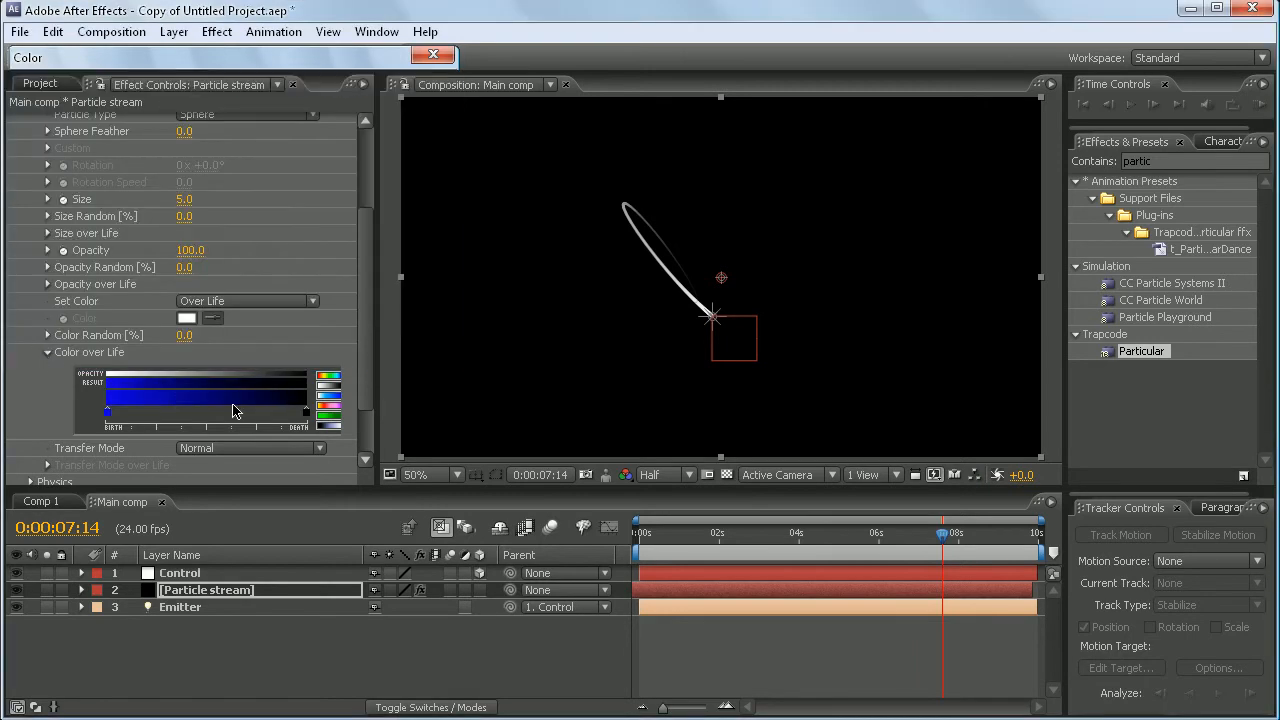
Change the death color of the Color over Life gradient to light blue with RGB 159, 169, 255
{"action": "double_click", "coordinate": [307, 413]}
{"action": "left_click", "coordinate": [349, 131]}
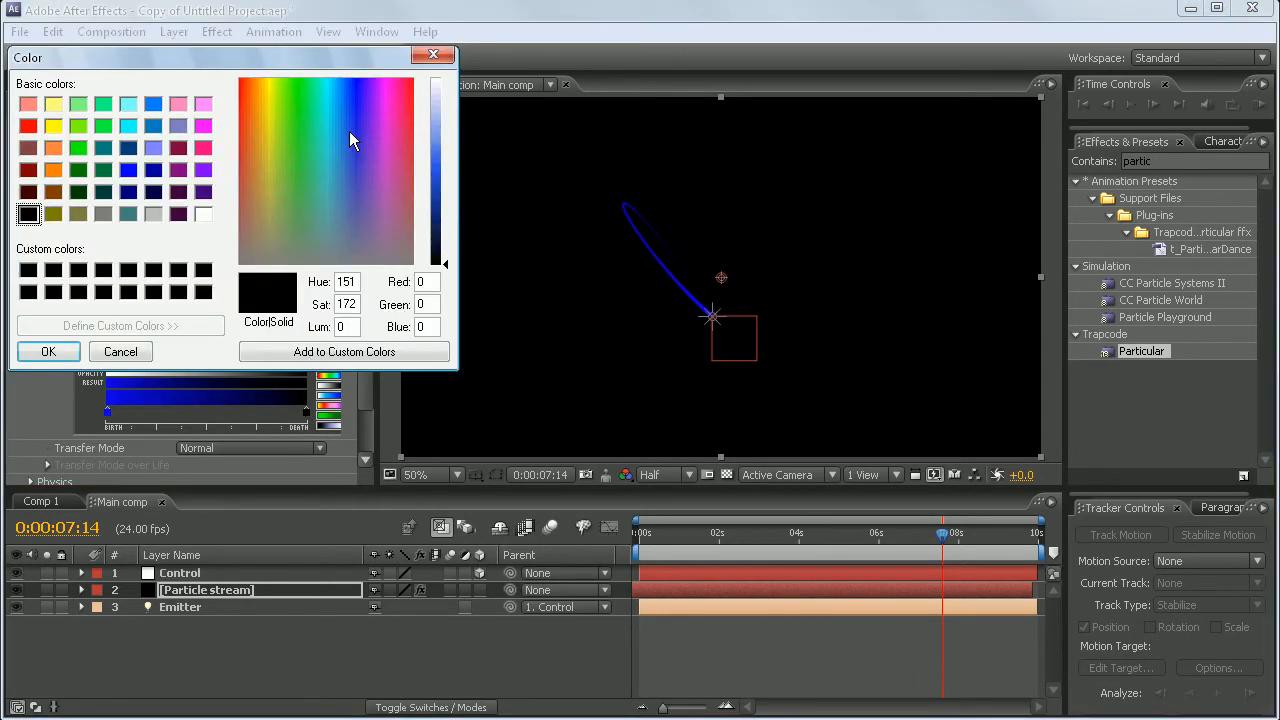
{"action": "left_click_drag", "start_coordinate": [349, 131], "coordinate": [352, 80]}
{"action": "left_click", "coordinate": [441, 171]}
{"action": "left_click_drag", "start_coordinate": [441, 171], "coordinate": [441, 116]}
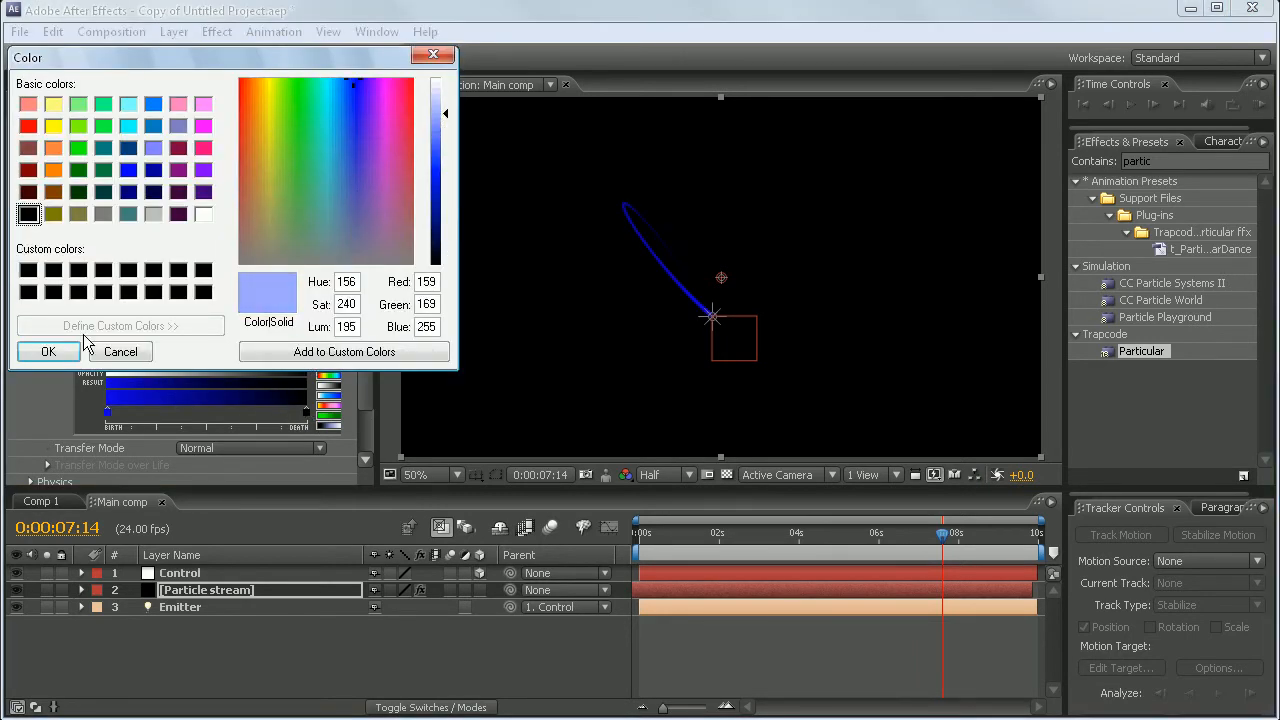
{"action": "left_click", "coordinate": [44, 351]}
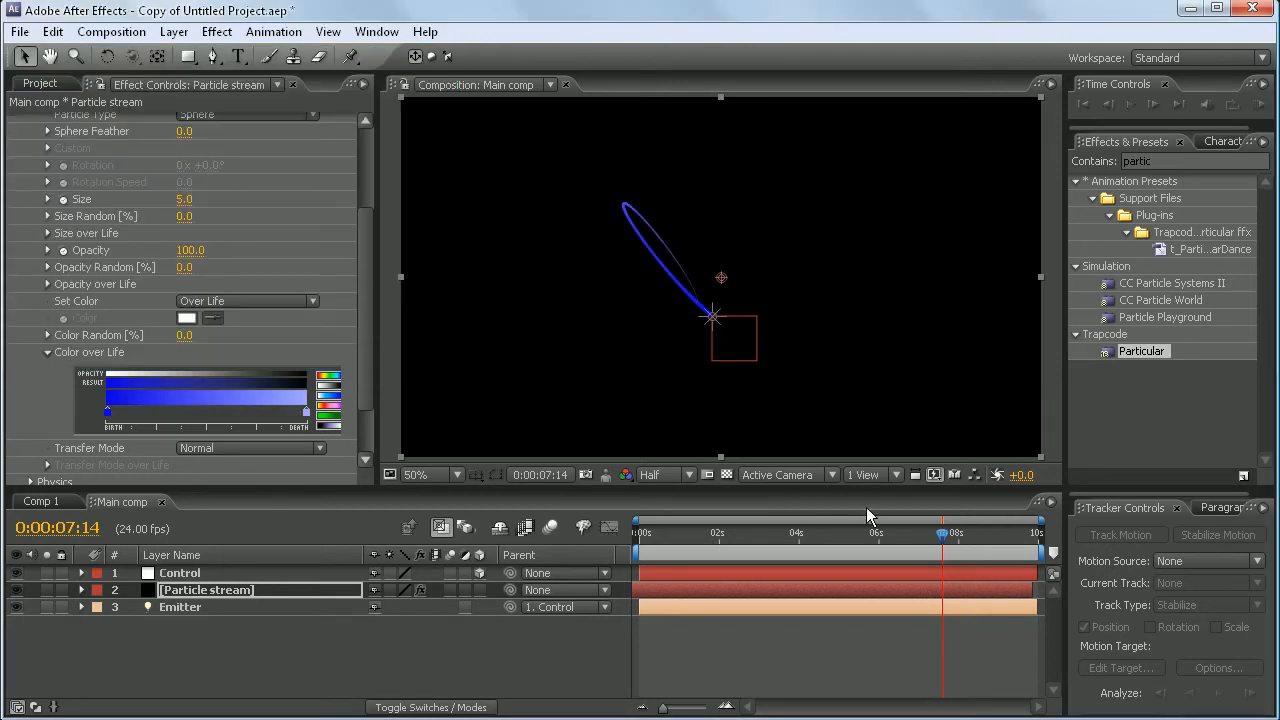
Play back the blue trail from the start, stop it, and move the playhead to 0:00:01:19
{"action": "left_click_drag", "start_coordinate": [938, 535], "coordinate": [638, 535]}
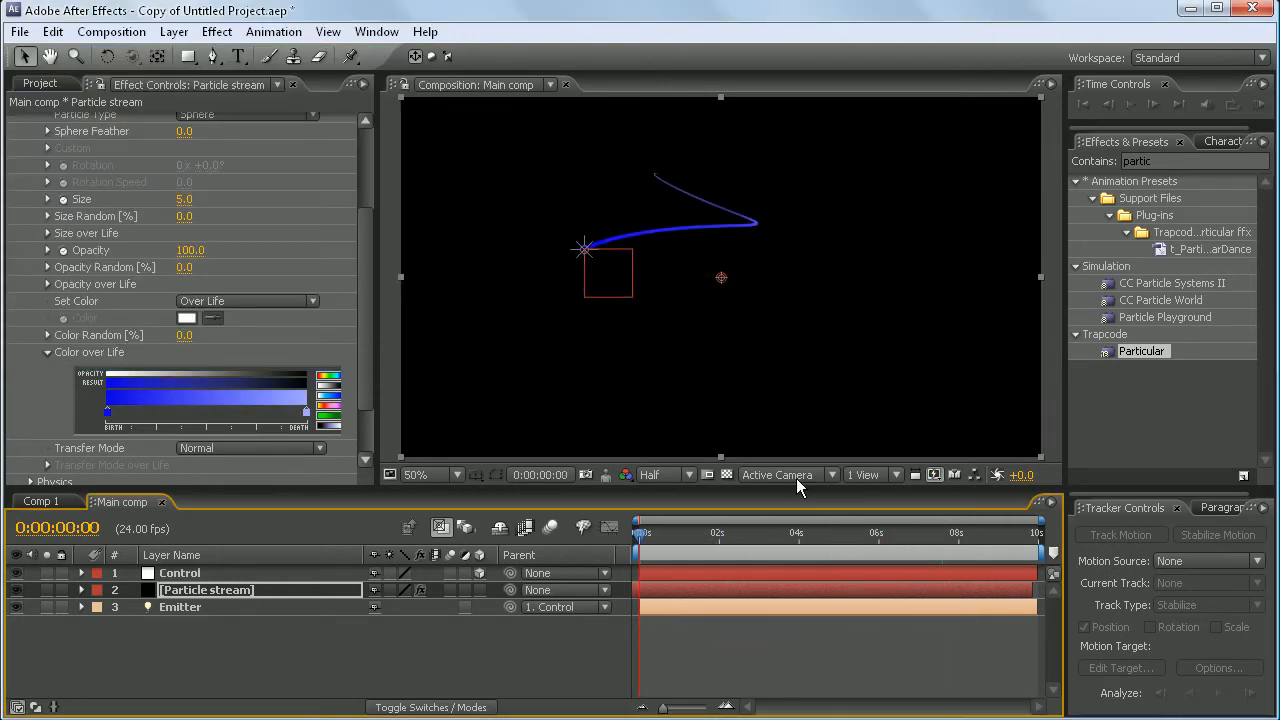
{"action": "left_click", "coordinate": [1131, 104]}
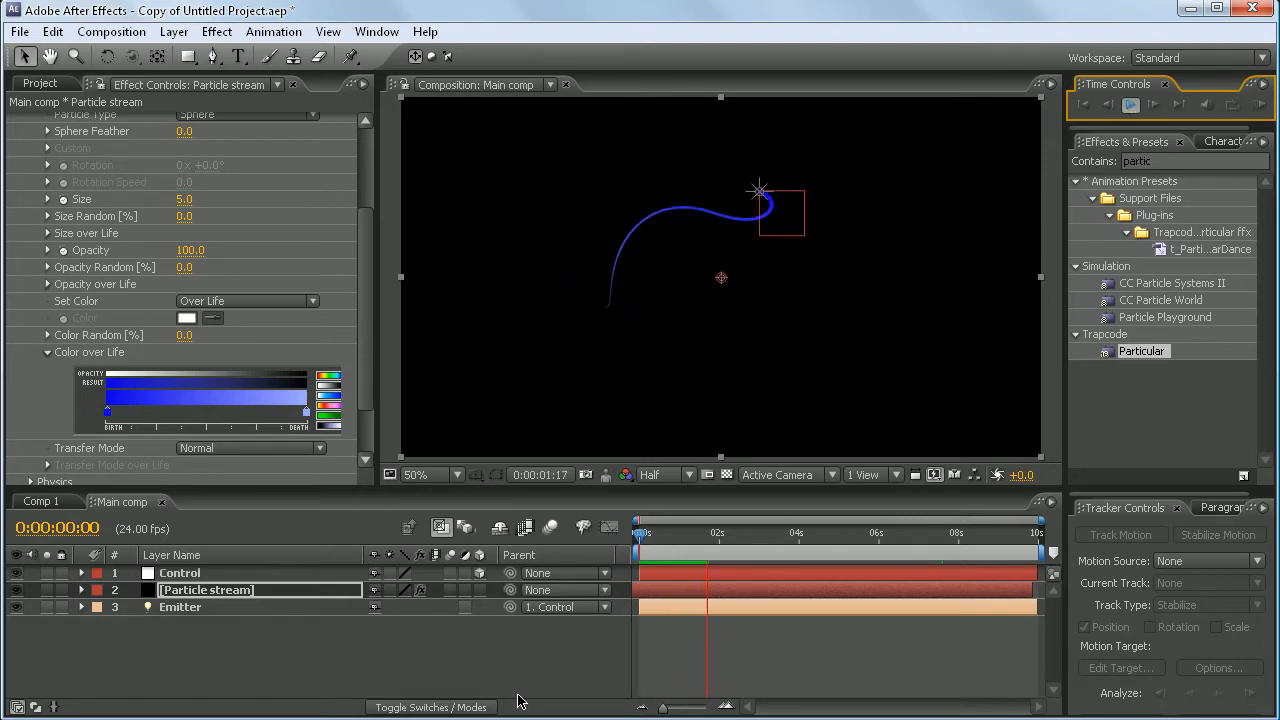
{"action": "key", "text": "space"}
{"action": "mouse_move", "coordinate": [708, 536]}
{"action": "left_mouse_down"}
{"action": "mouse_move", "coordinate": [690, 534]}
{"action": "mouse_move", "coordinate": [711, 532]}
{"action": "left_mouse_up"}
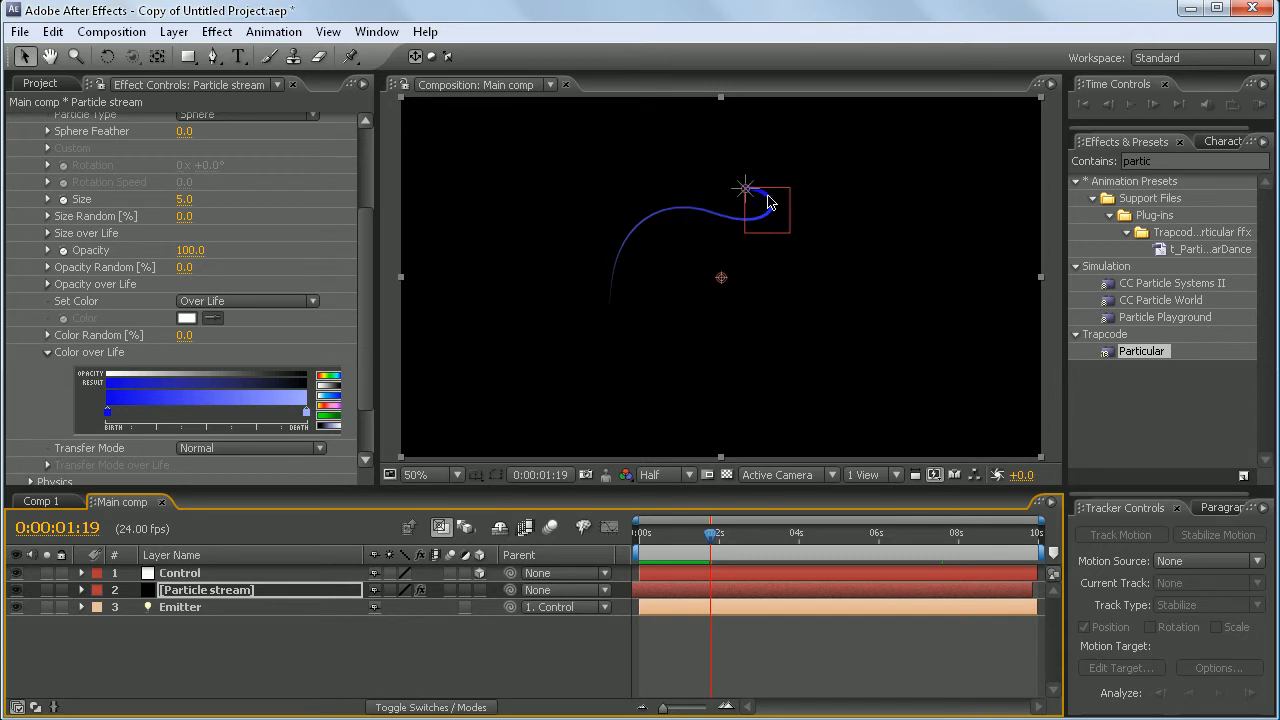
In Particular's Physics settings for Air, set the Turbulence Field's Affect Position to 271
{"action": "left_click", "coordinate": [48, 353]}
{"action": "scroll", "coordinate": [83, 255], "scroll_direction": "up", "scroll_amount": 2}
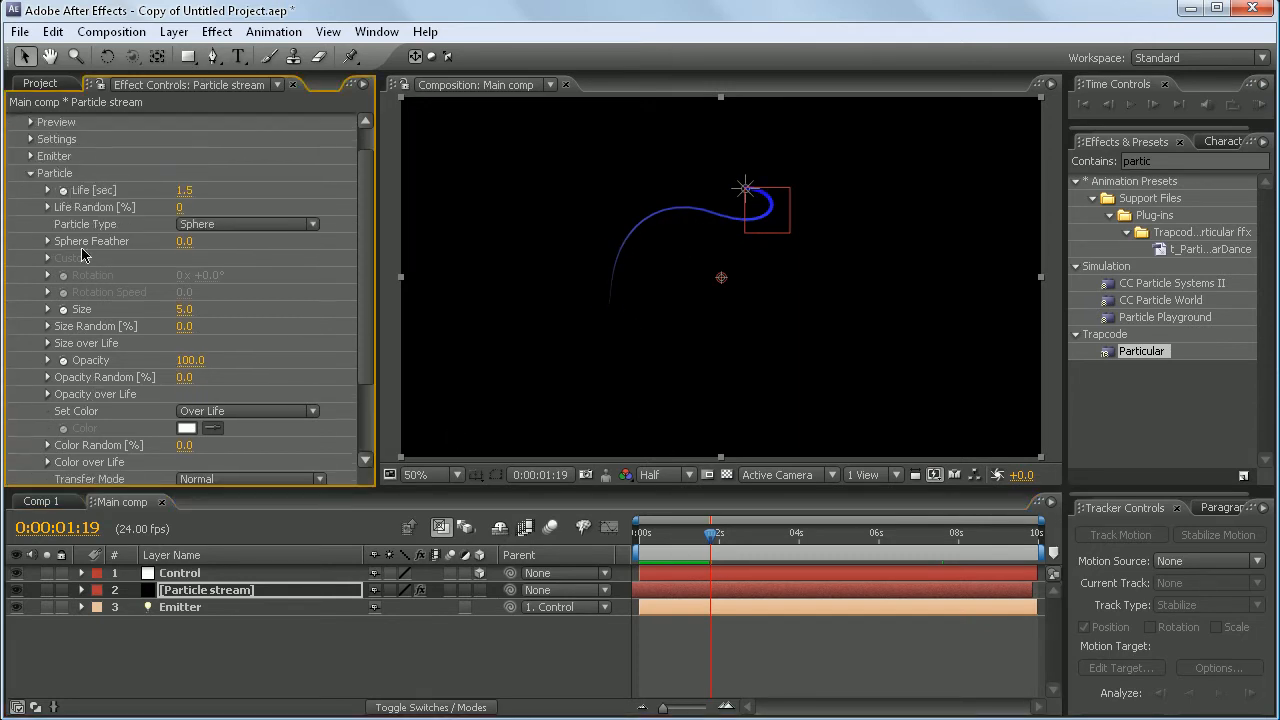
{"action": "left_click", "coordinate": [30, 173]}
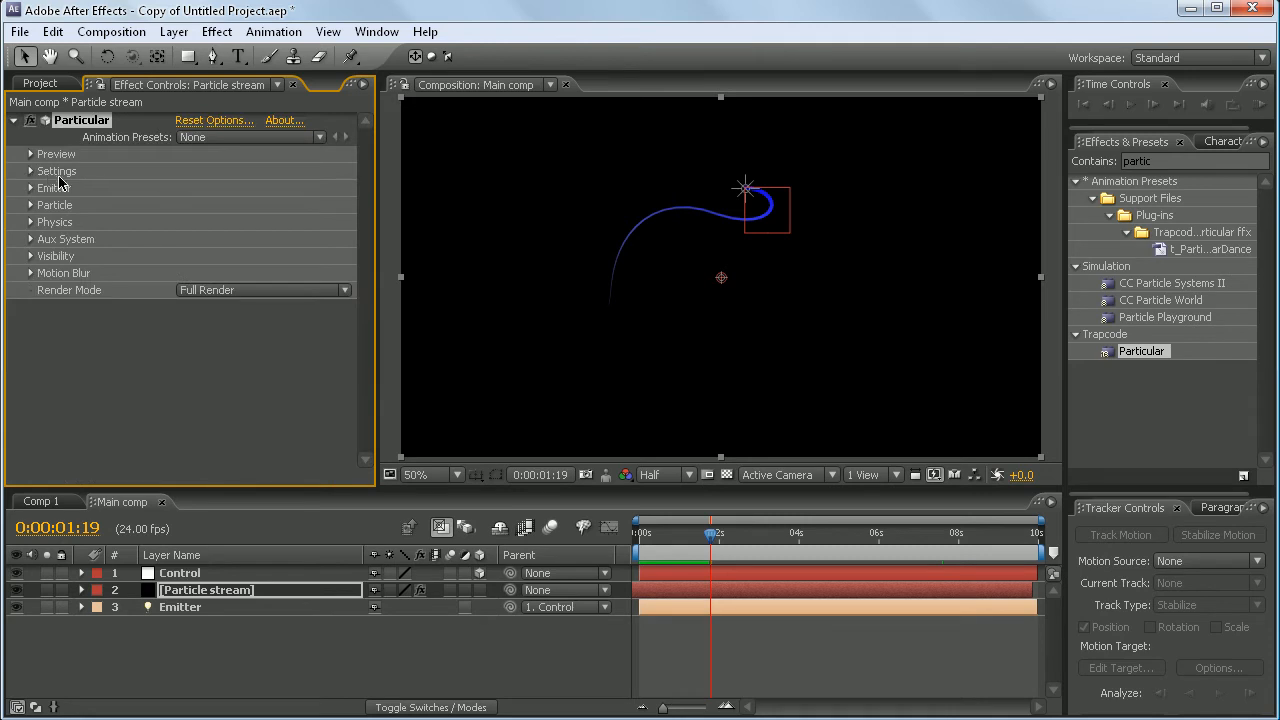
{"action": "left_click", "coordinate": [31, 223]}
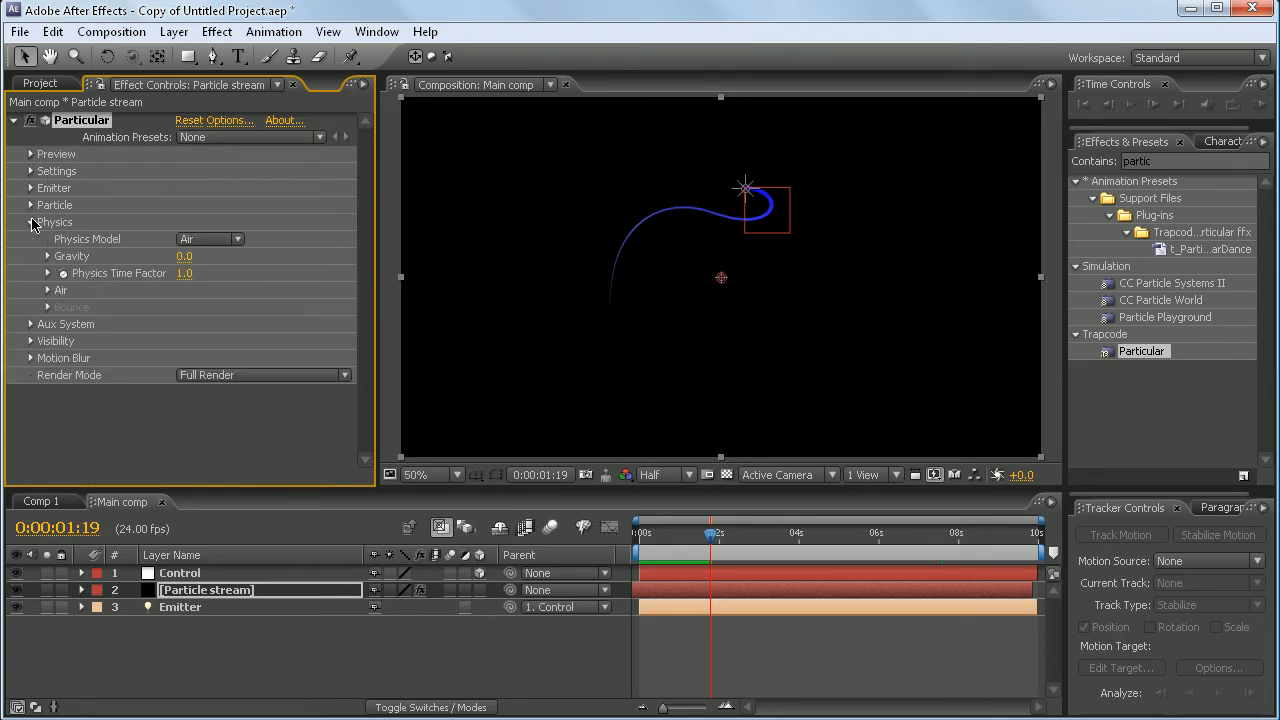
{"action": "left_click", "coordinate": [48, 291]}
{"action": "left_click", "coordinate": [65, 446]}
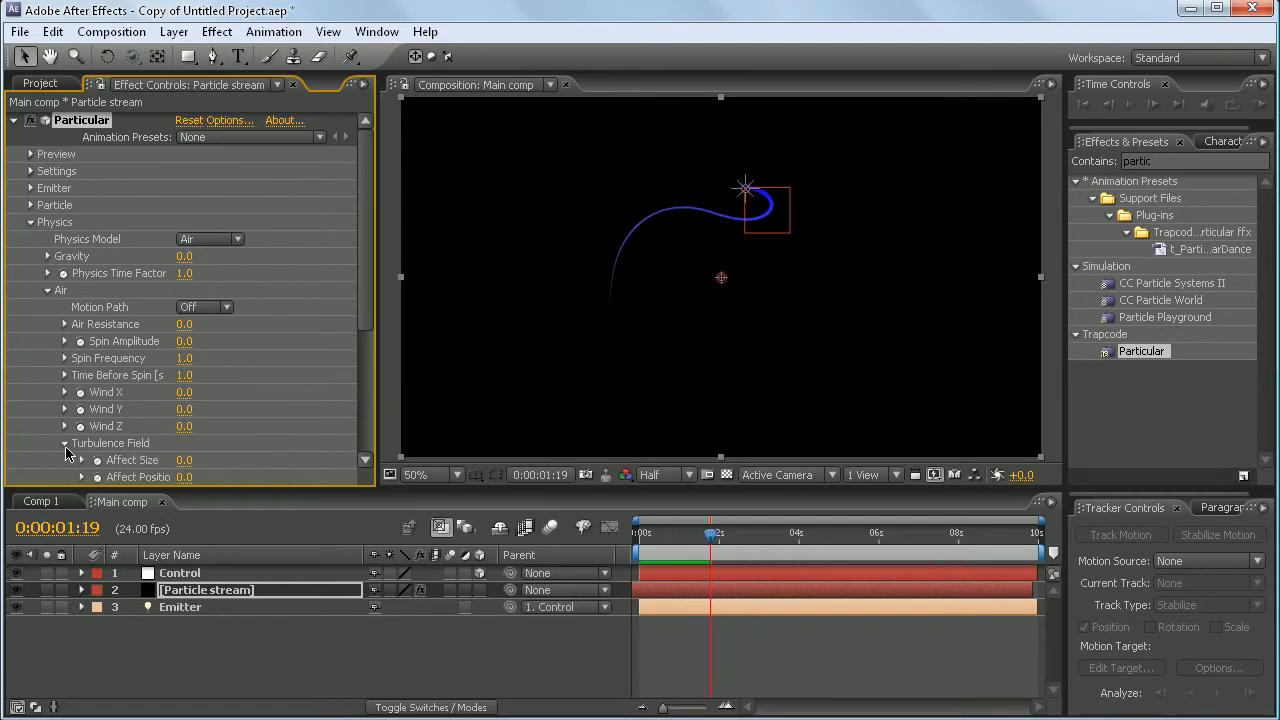
{"action": "scroll", "coordinate": [118, 417], "scroll_direction": "down", "scroll_amount": 2}
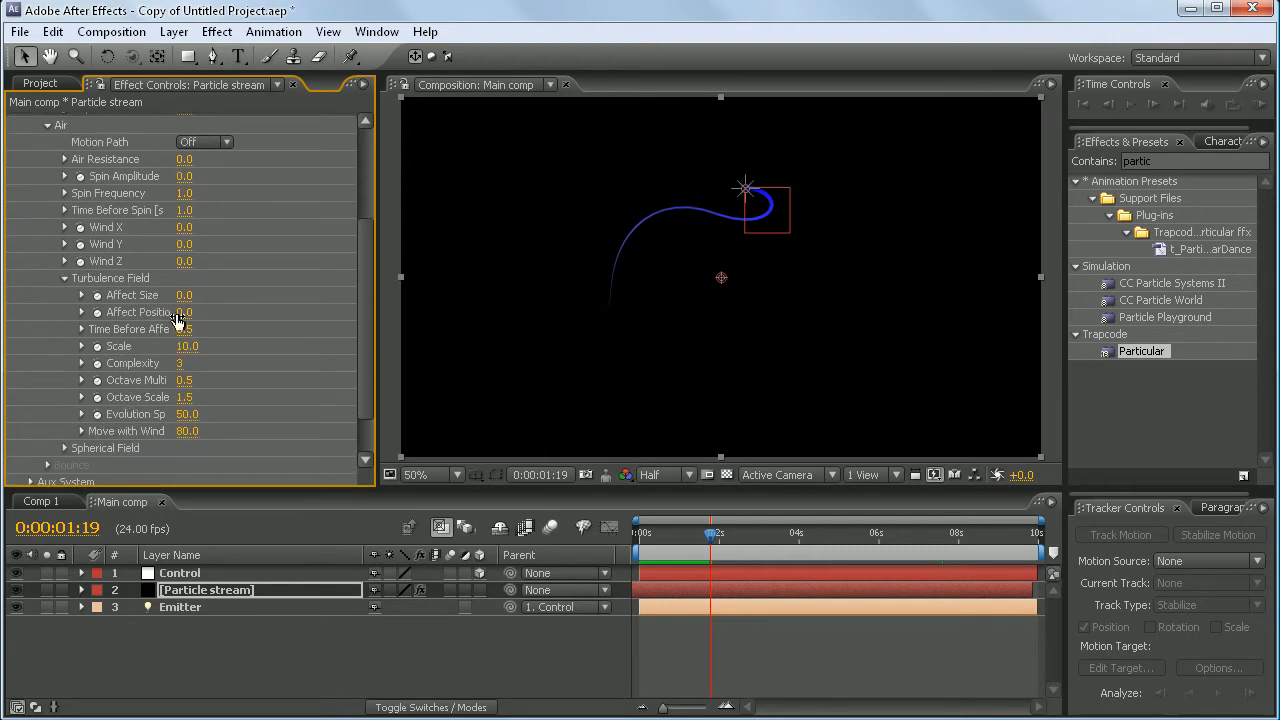
{"action": "left_click_drag", "start_coordinate": [184, 312], "coordinate": [466, 294]}
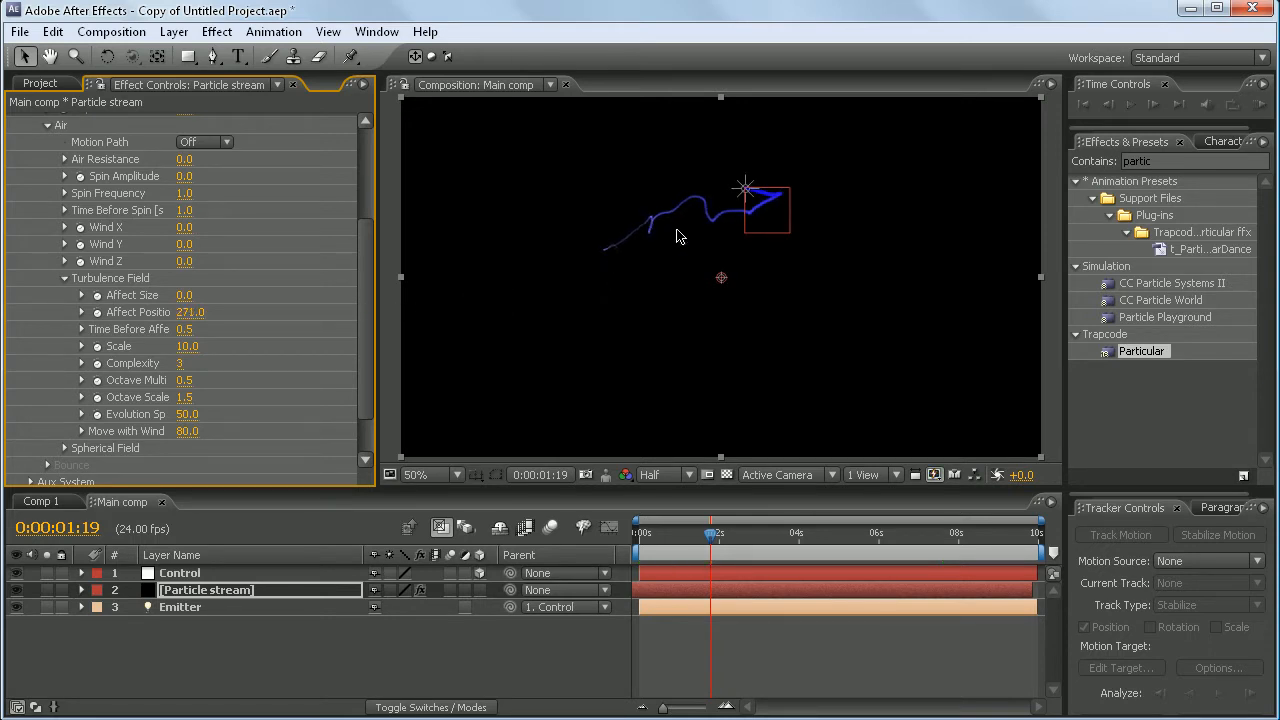
Play back the turbulent trail, stop it at 0:00:05:07, and collapse all of Particular's settings
{"action": "left_click", "coordinate": [1130, 104]}
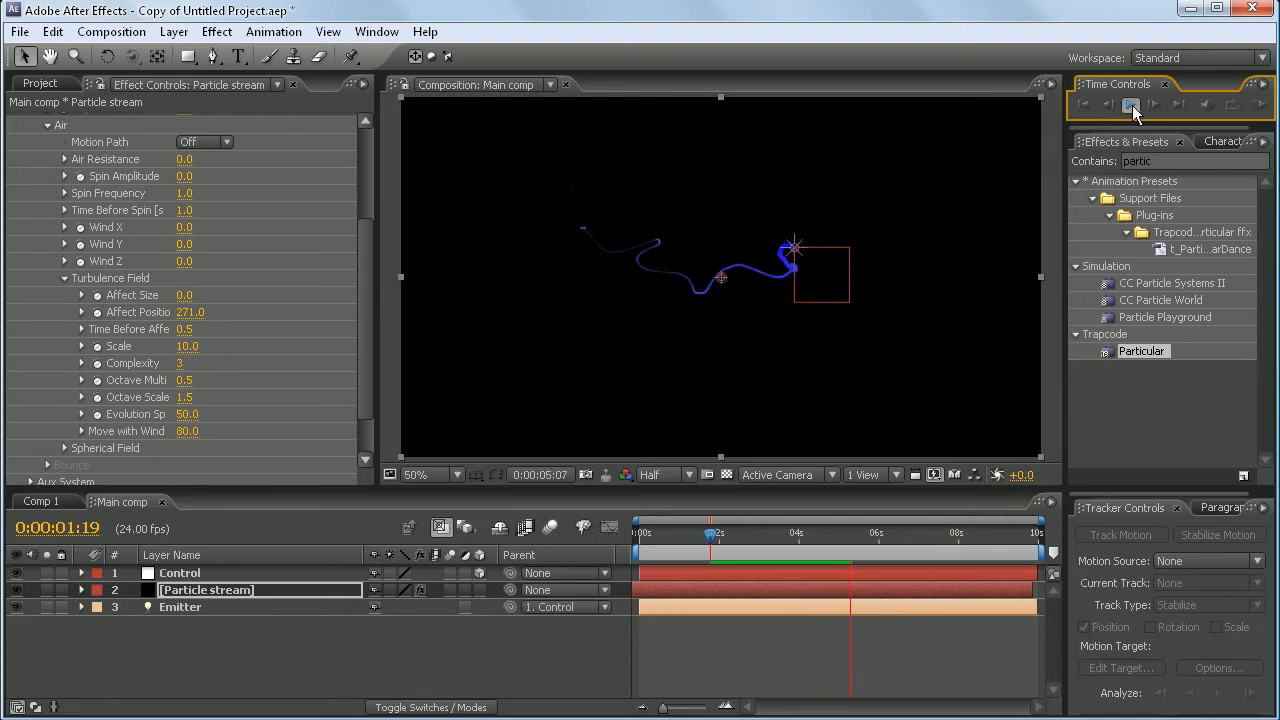
{"action": "left_click", "coordinate": [1132, 107]}
{"action": "scroll", "coordinate": [311, 347], "scroll_direction": "down", "scroll_amount": 3}
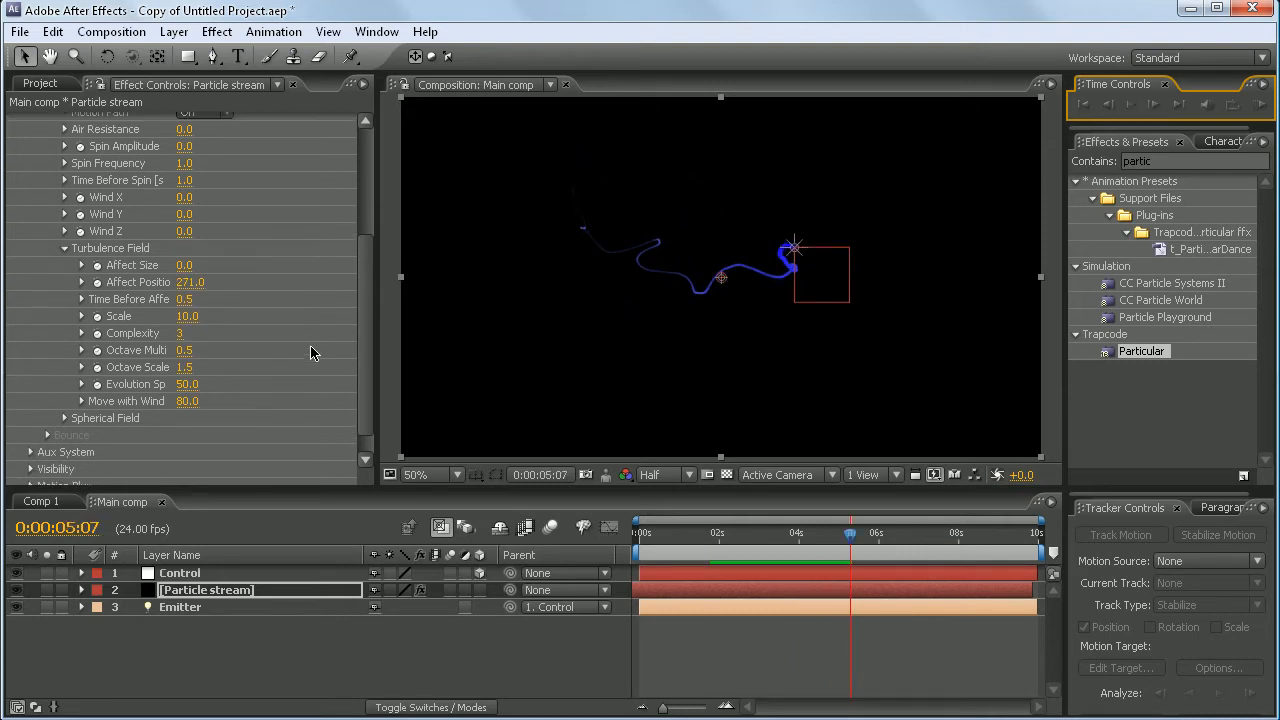
{"action": "scroll", "coordinate": [311, 350], "scroll_direction": "up", "scroll_amount": 10}
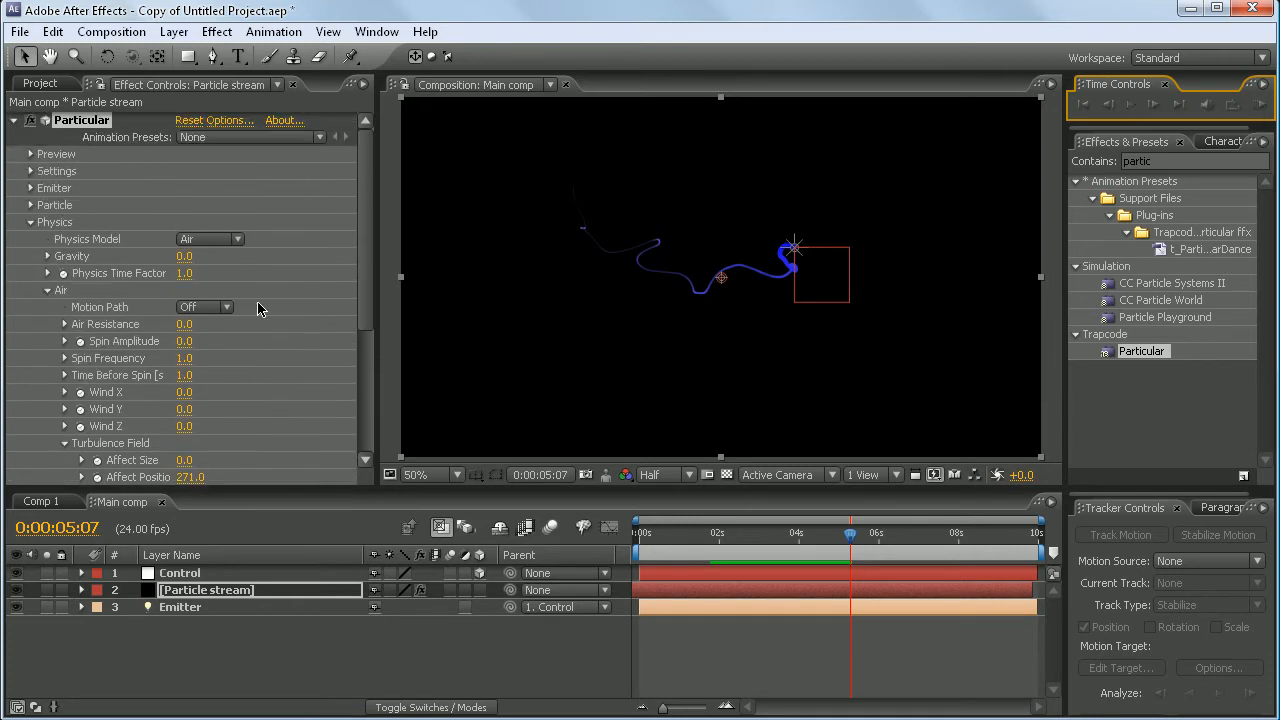
{"action": "left_click", "coordinate": [30, 222]}
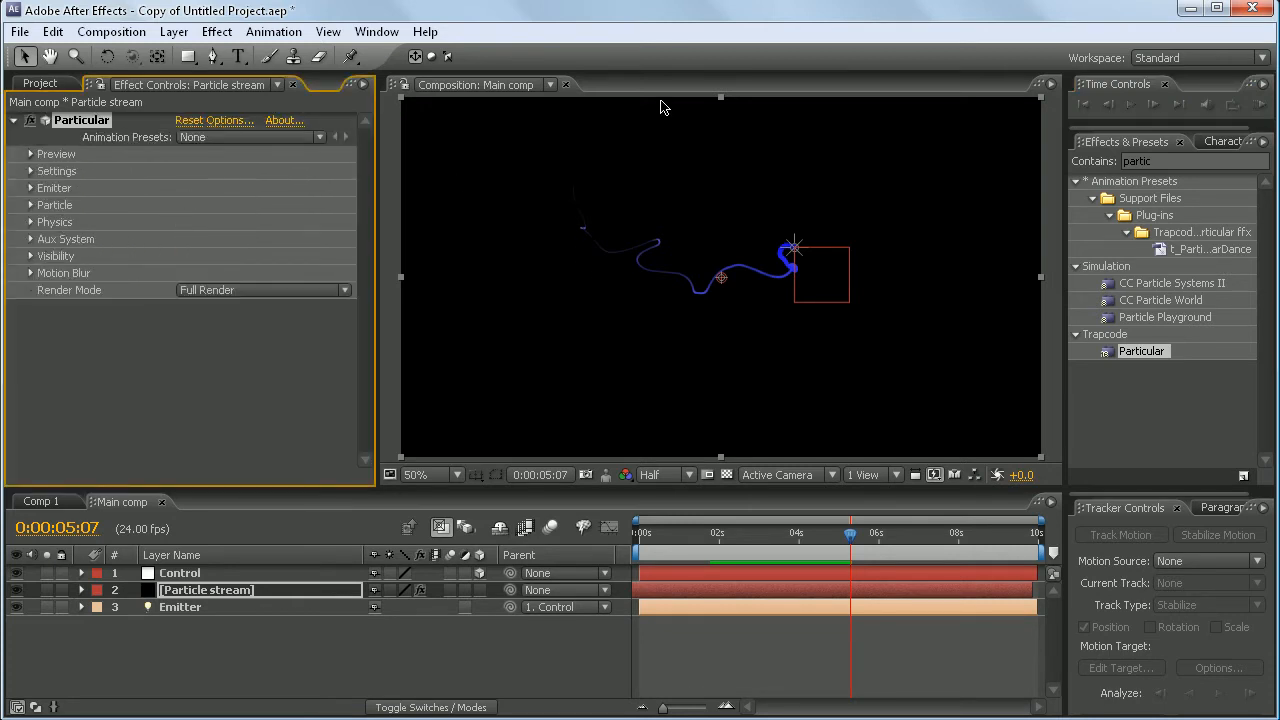
{"action": "left_click", "coordinate": [14, 121]}
Search the effects for "glow" and apply the Stylize Glow effect to the Particle stream layer
{"action": "left_click", "coordinate": [1160, 162]}
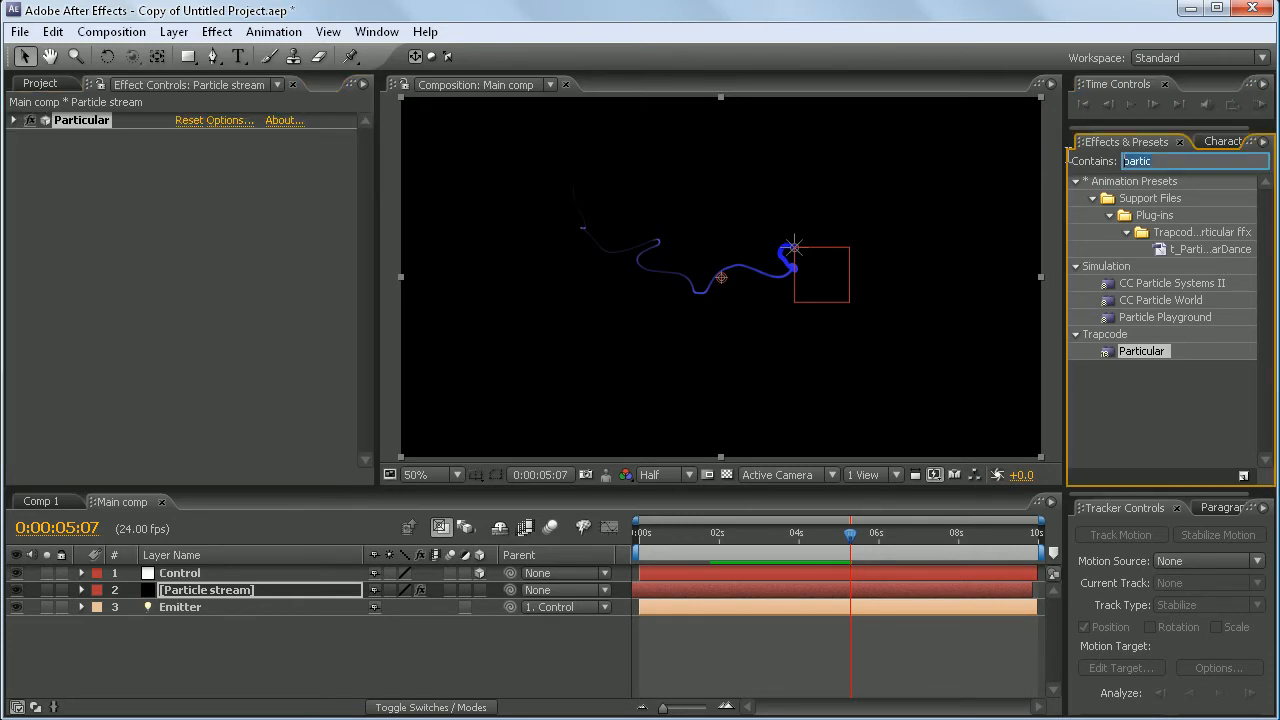
{"action": "type", "text": "glow"}
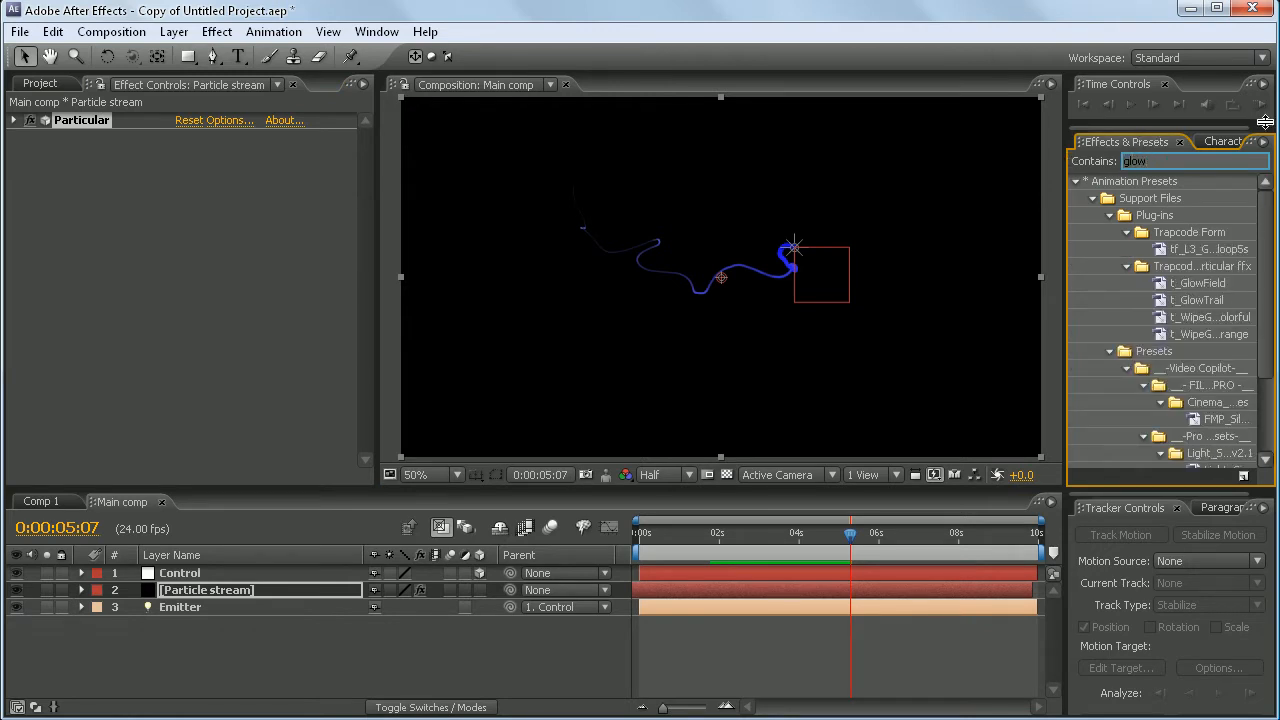
{"action": "scroll", "coordinate": [1260, 300], "scroll_direction": "down", "scroll_amount": 3}
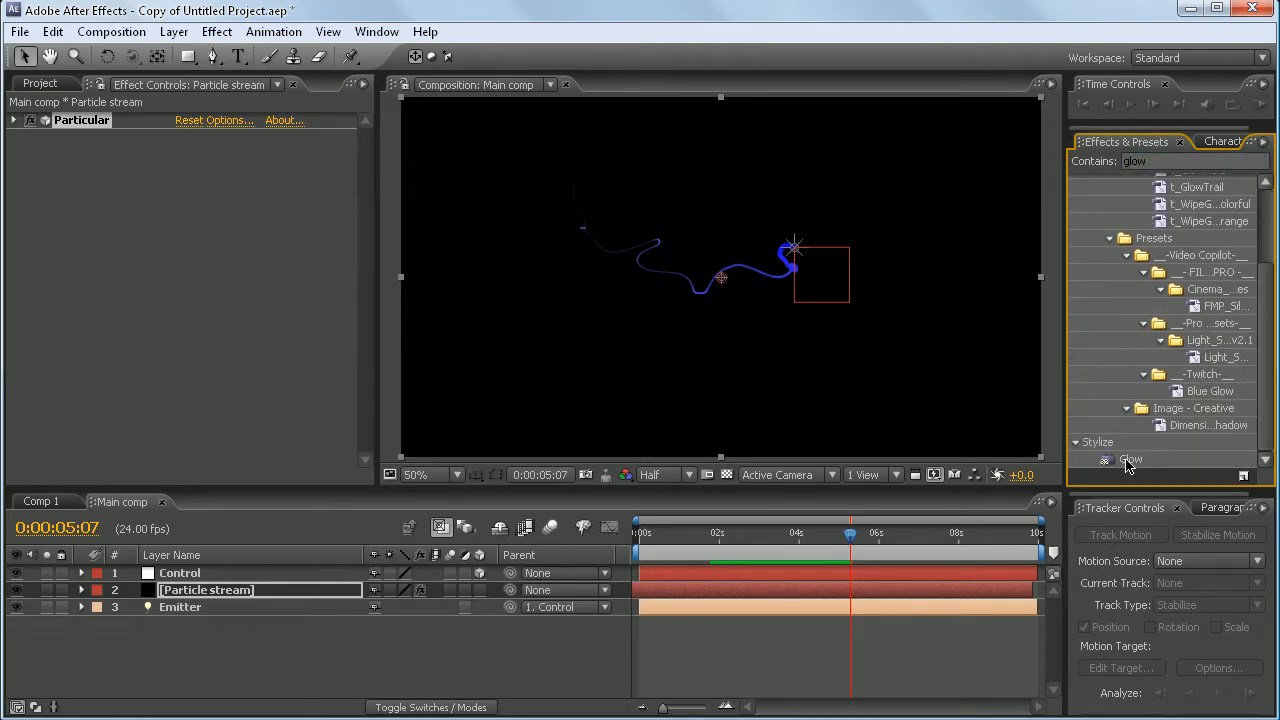
{"action": "left_click_drag", "start_coordinate": [1127, 462], "coordinate": [216, 591]}
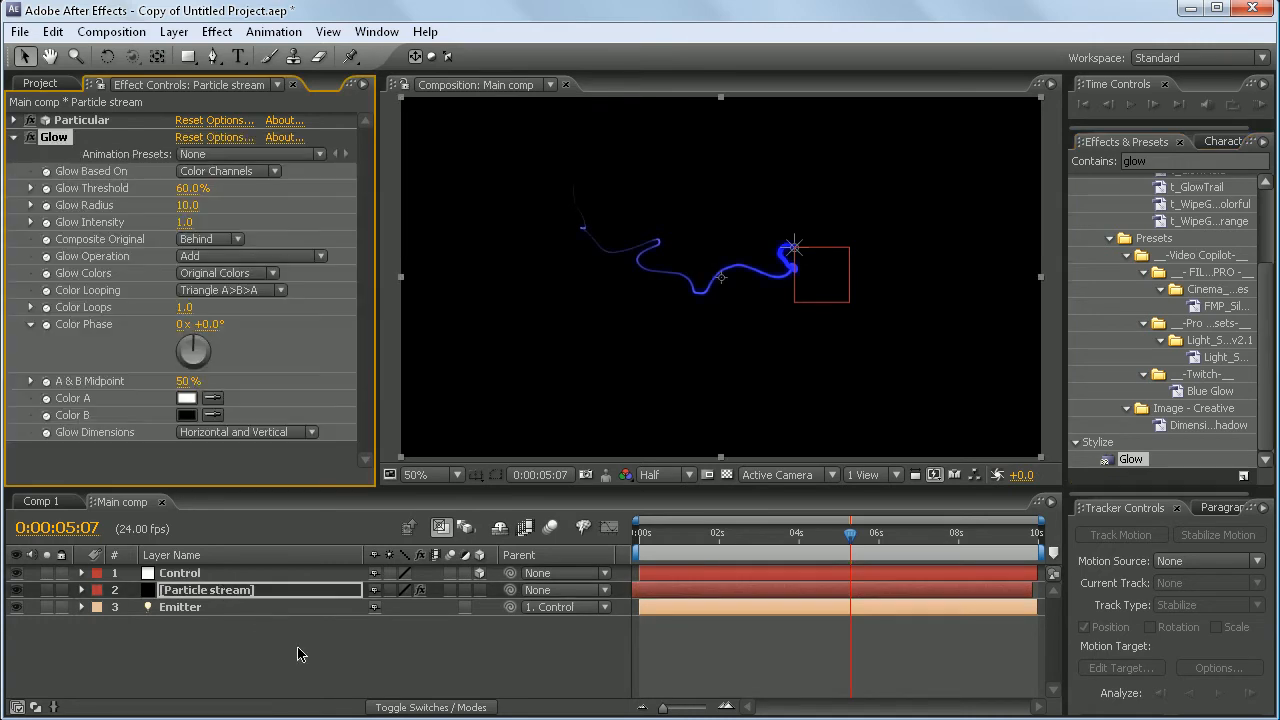
Duplicate the Particle stream layer with its Particular and Glow effects
{"action": "left_click", "coordinate": [419, 675]}
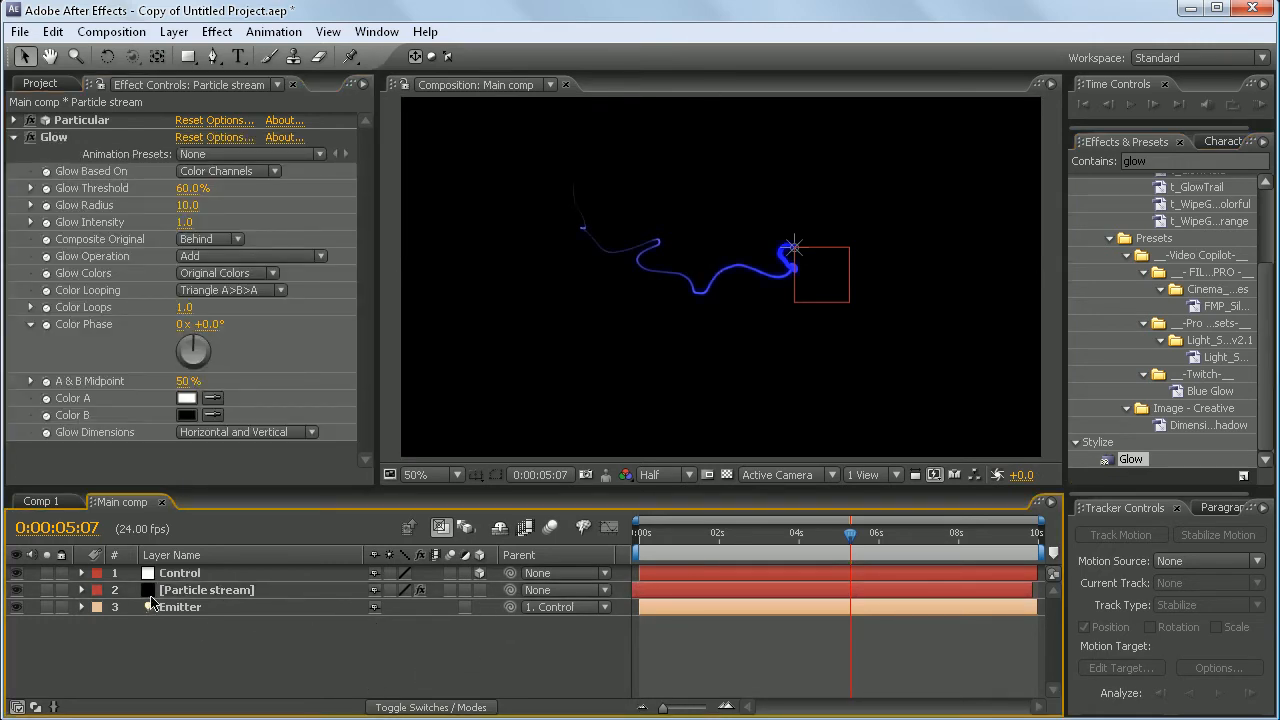
{"action": "left_click", "coordinate": [219, 592]}
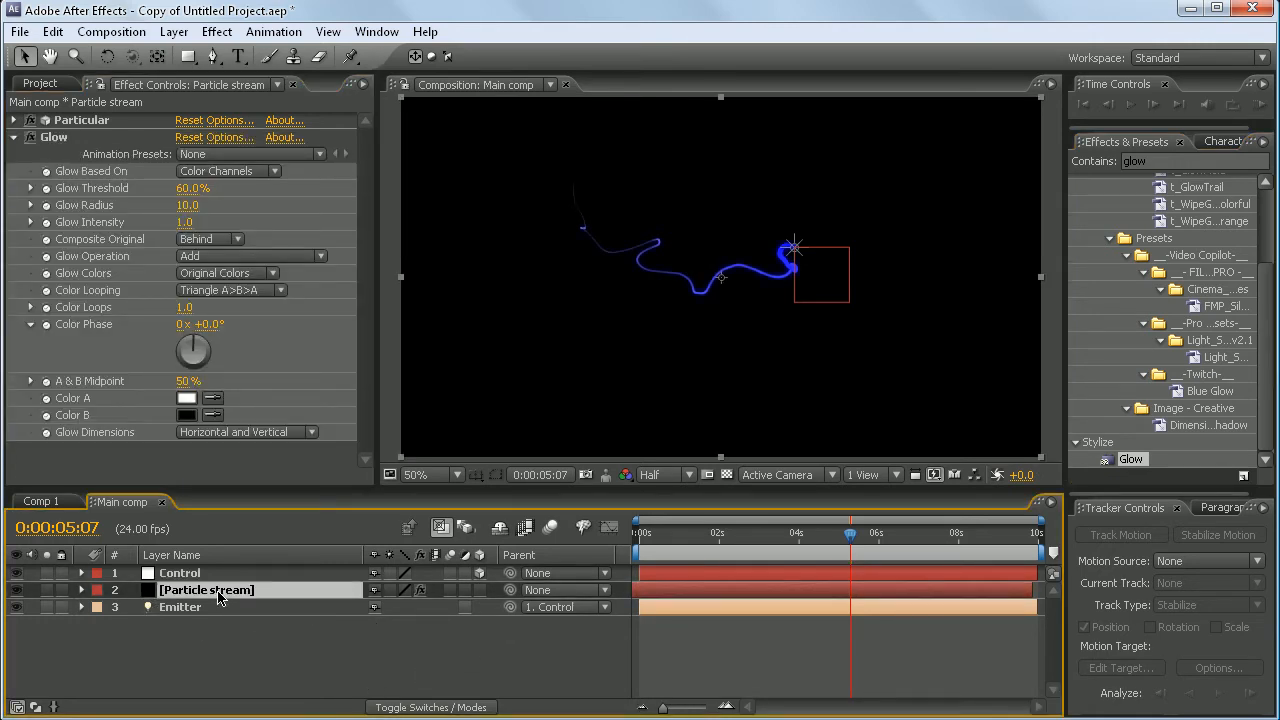
{"action": "key", "text": "ctrl+d"}
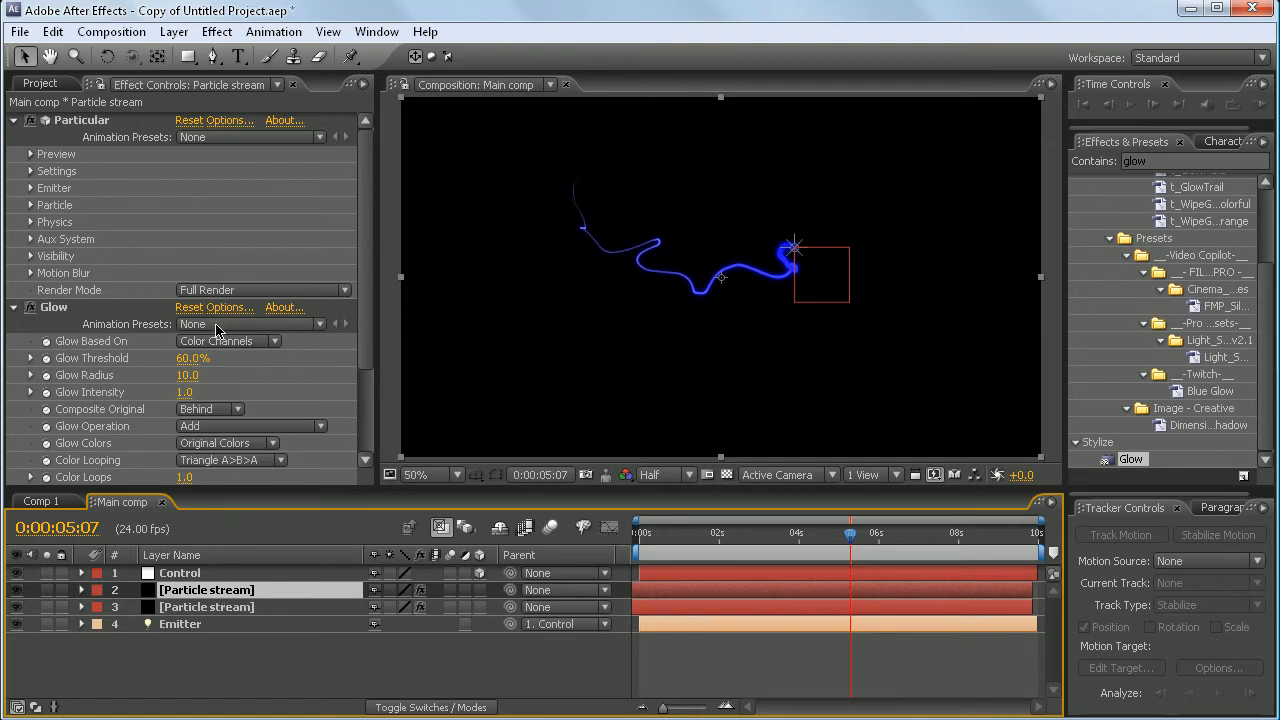
In the duplicated Particle stream layer's Particular Physics settings, set the Turbulence Field's Evolution Speed to 103
{"action": "left_click", "coordinate": [14, 307]}
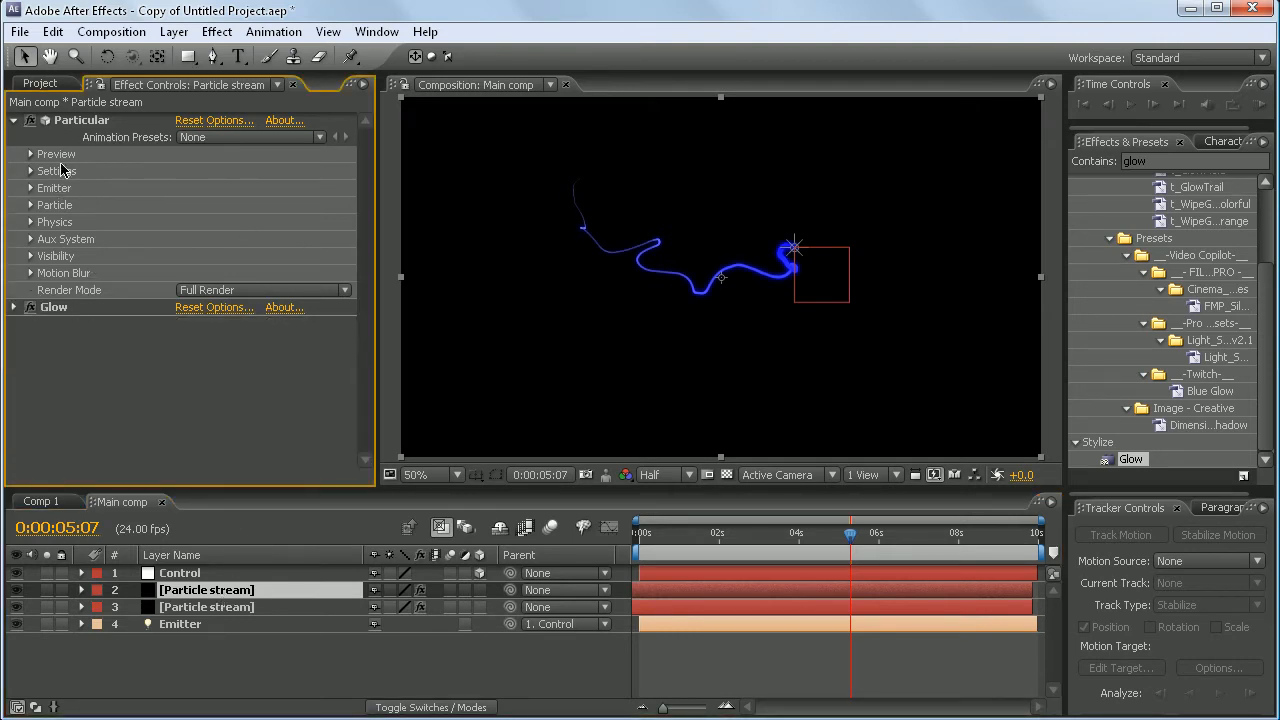
{"action": "left_click", "coordinate": [31, 222]}
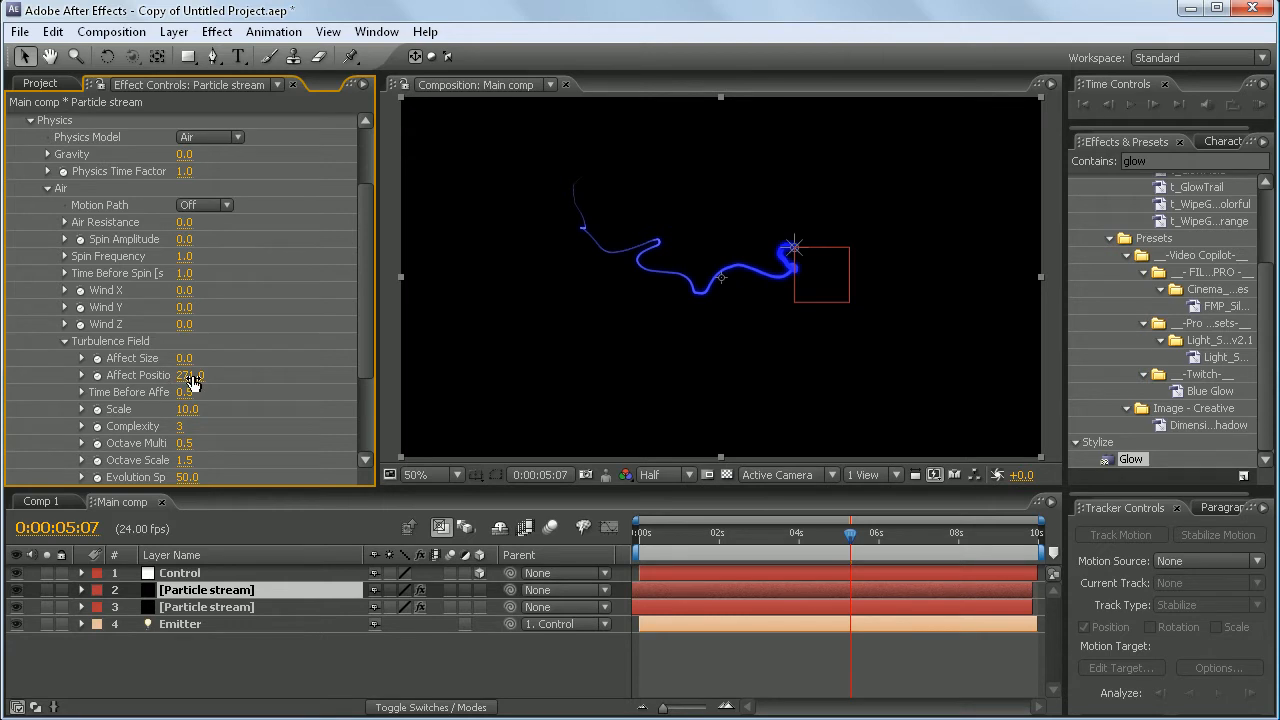
{"action": "scroll", "coordinate": [212, 410], "scroll_direction": "down", "scroll_amount": 3}
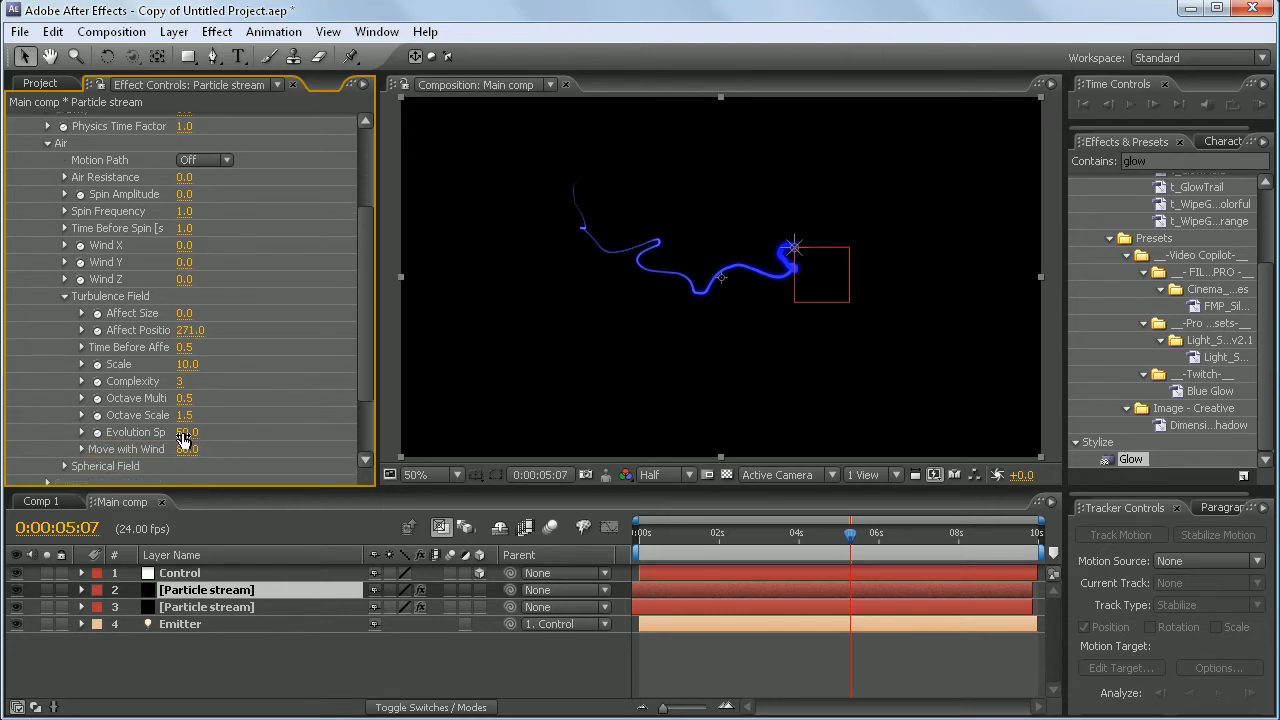
{"action": "mouse_move", "coordinate": [189, 430]}
{"action": "left_mouse_down"}
{"action": "mouse_move", "coordinate": [231, 424]}
{"action": "mouse_move", "coordinate": [185, 432]}
{"action": "left_mouse_up"}
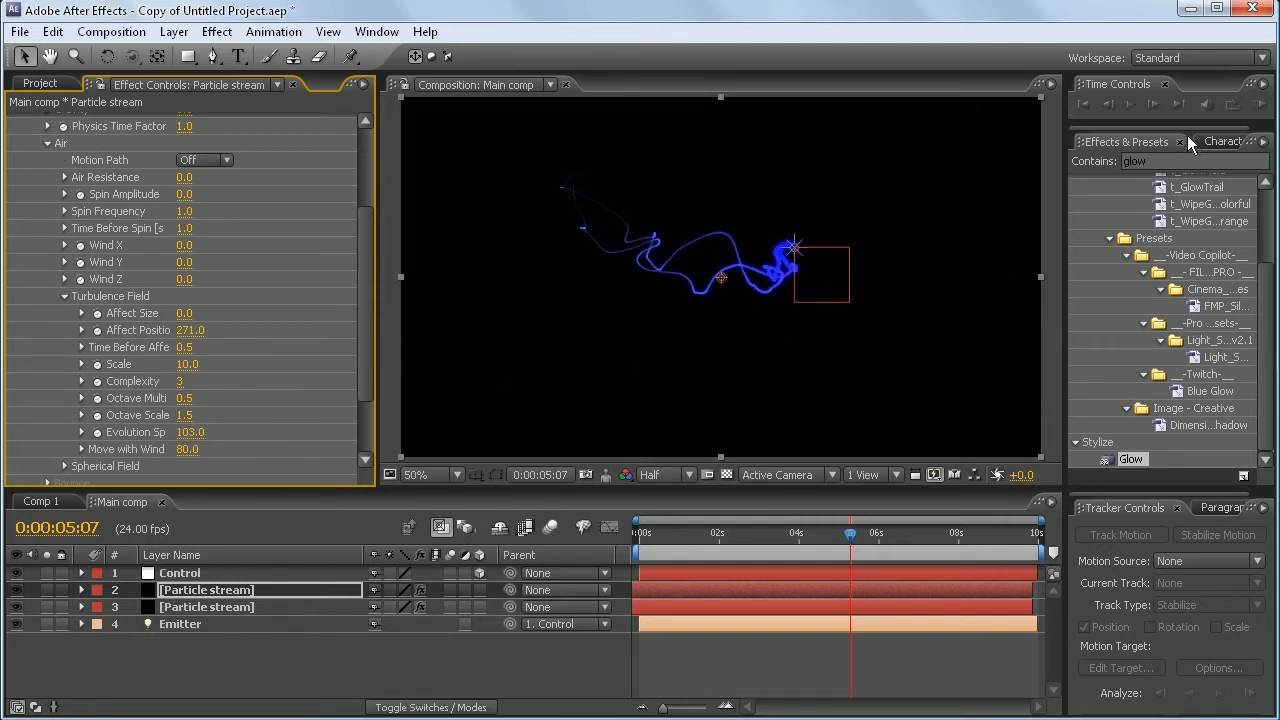
Play back the two turbulent trails twice from around 0:00:05:10, stop at 0:00:06:23, and collapse Particular's settings
{"action": "left_click", "coordinate": [1130, 108]}
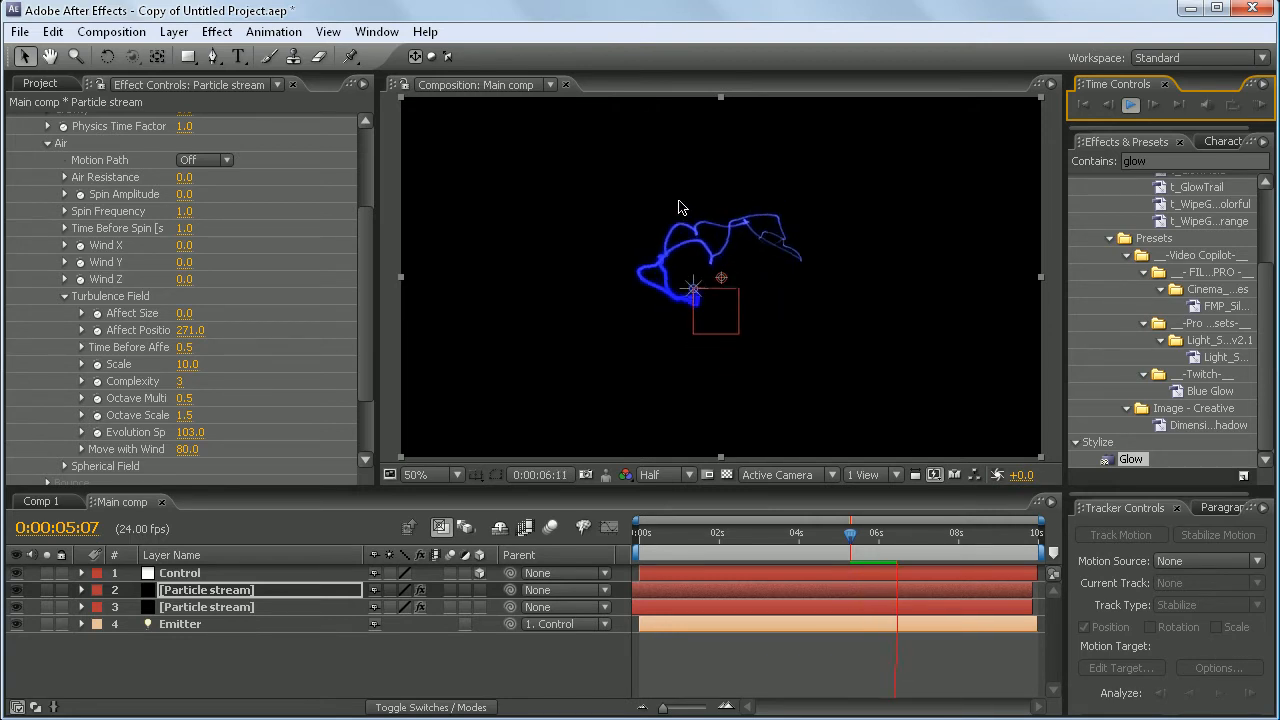
{"action": "key", "text": "space"}
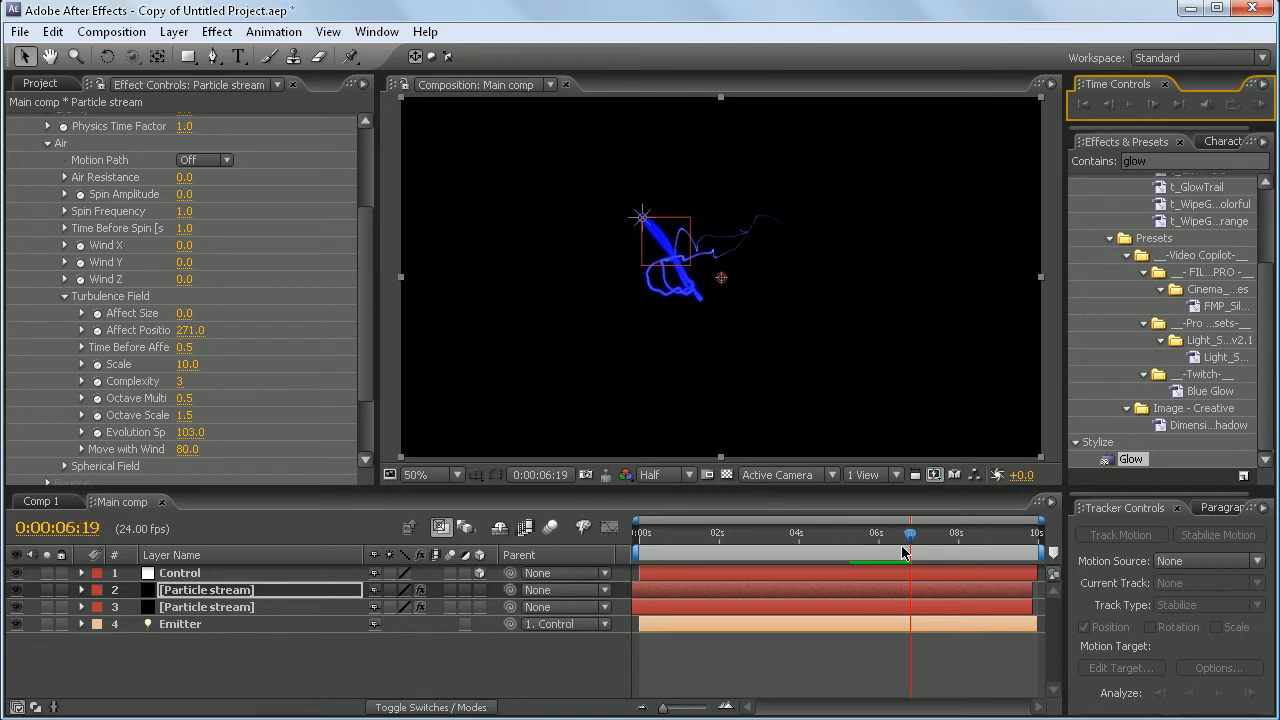
{"action": "left_click_drag", "start_coordinate": [916, 538], "coordinate": [861, 538]}
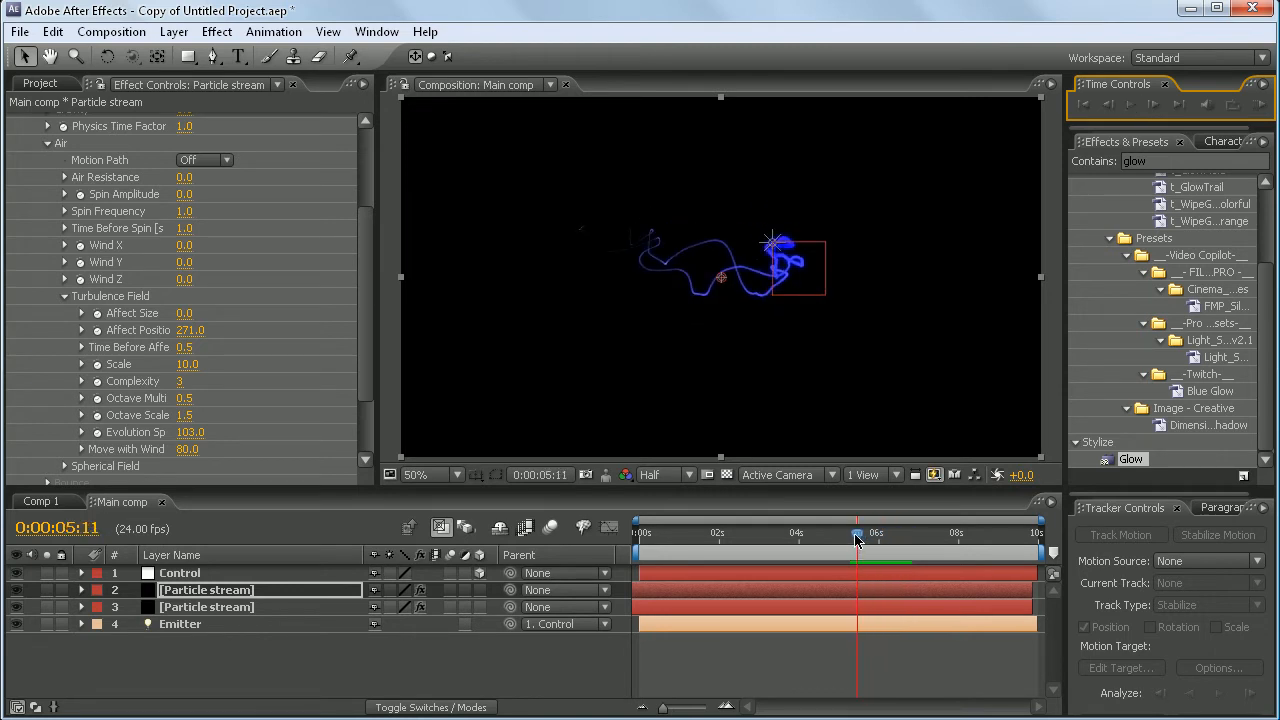
{"action": "left_click", "coordinate": [1131, 105]}
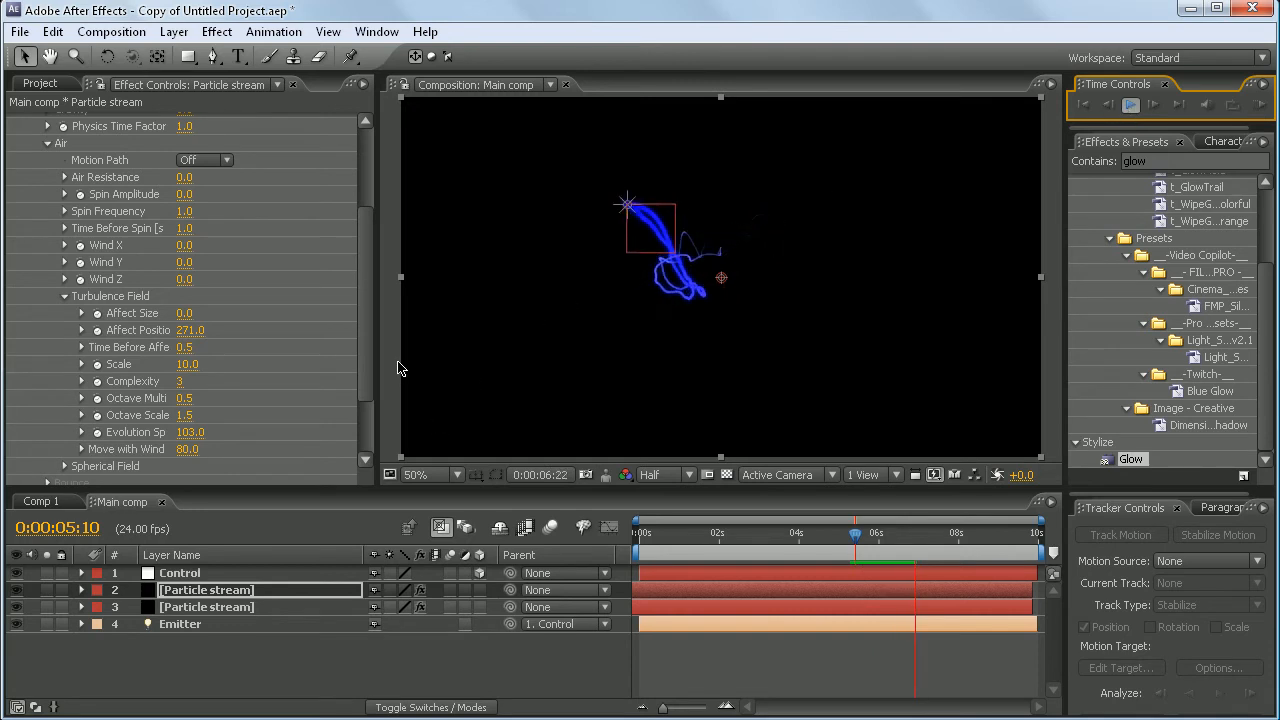
{"action": "key", "text": "space"}
{"action": "scroll", "coordinate": [216, 451], "scroll_direction": "up", "scroll_amount": 5}
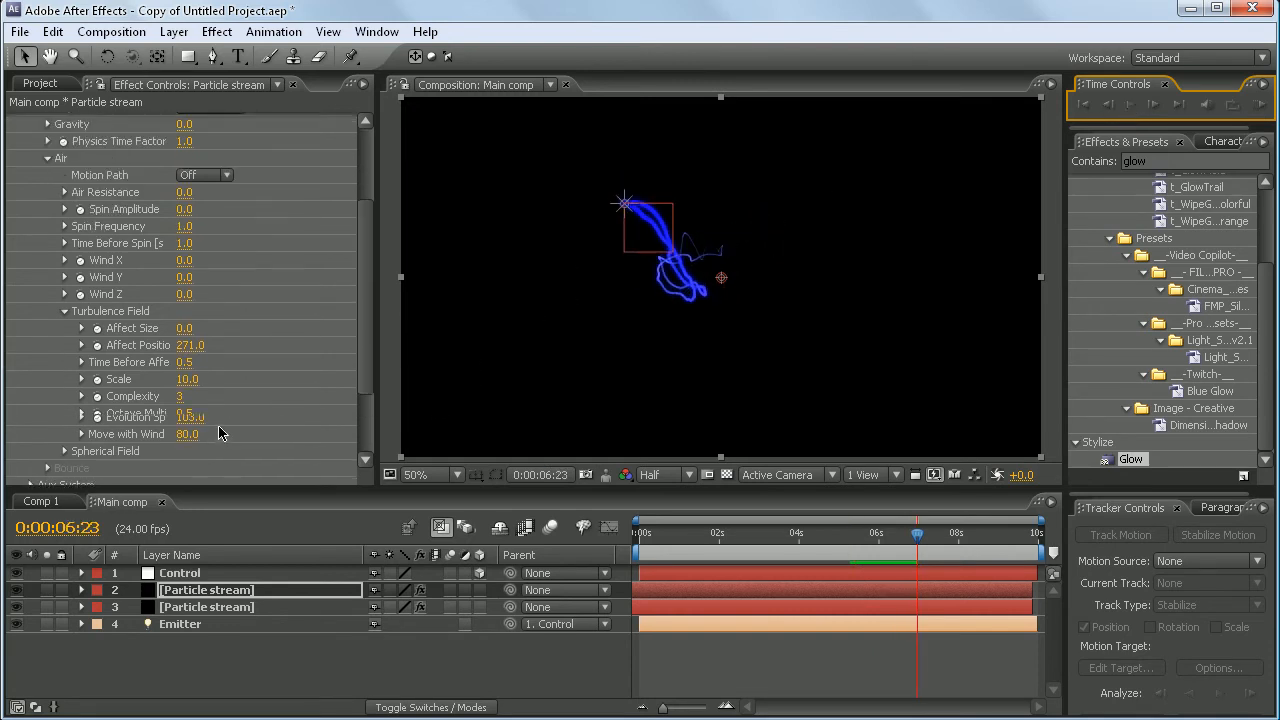
{"action": "left_click", "coordinate": [14, 121]}
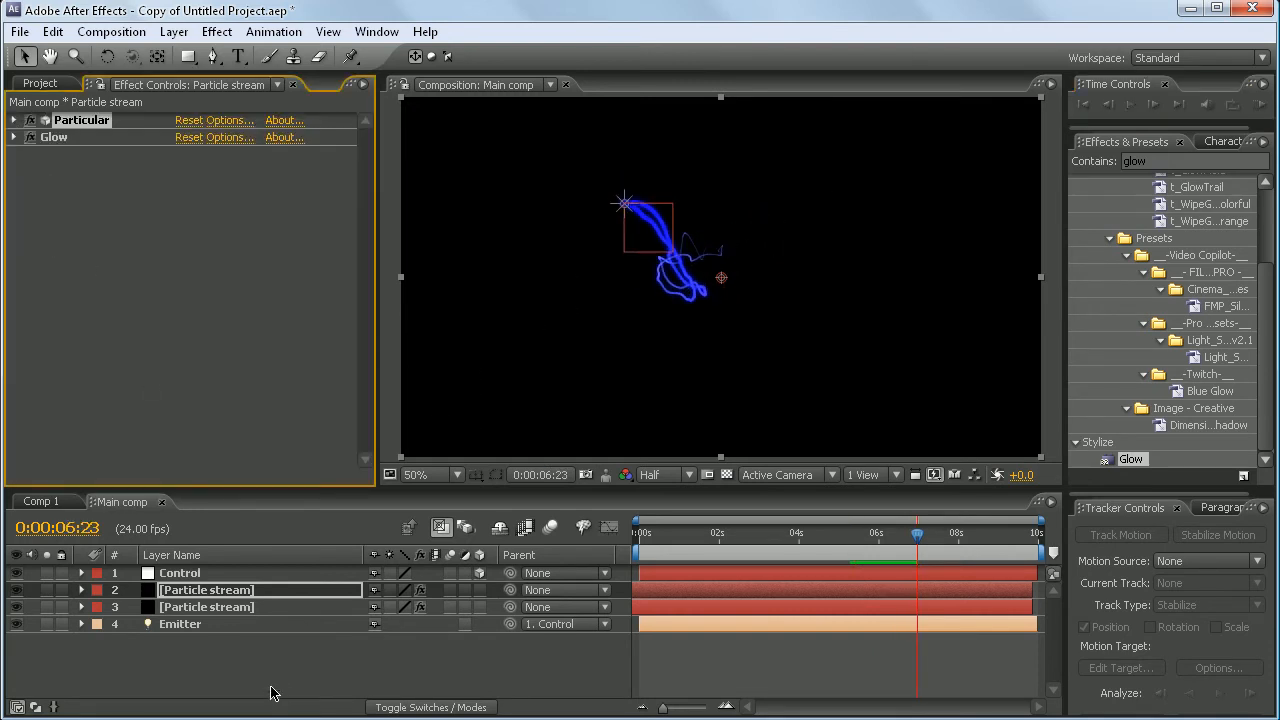
{"action": "left_click", "coordinate": [310, 648]}
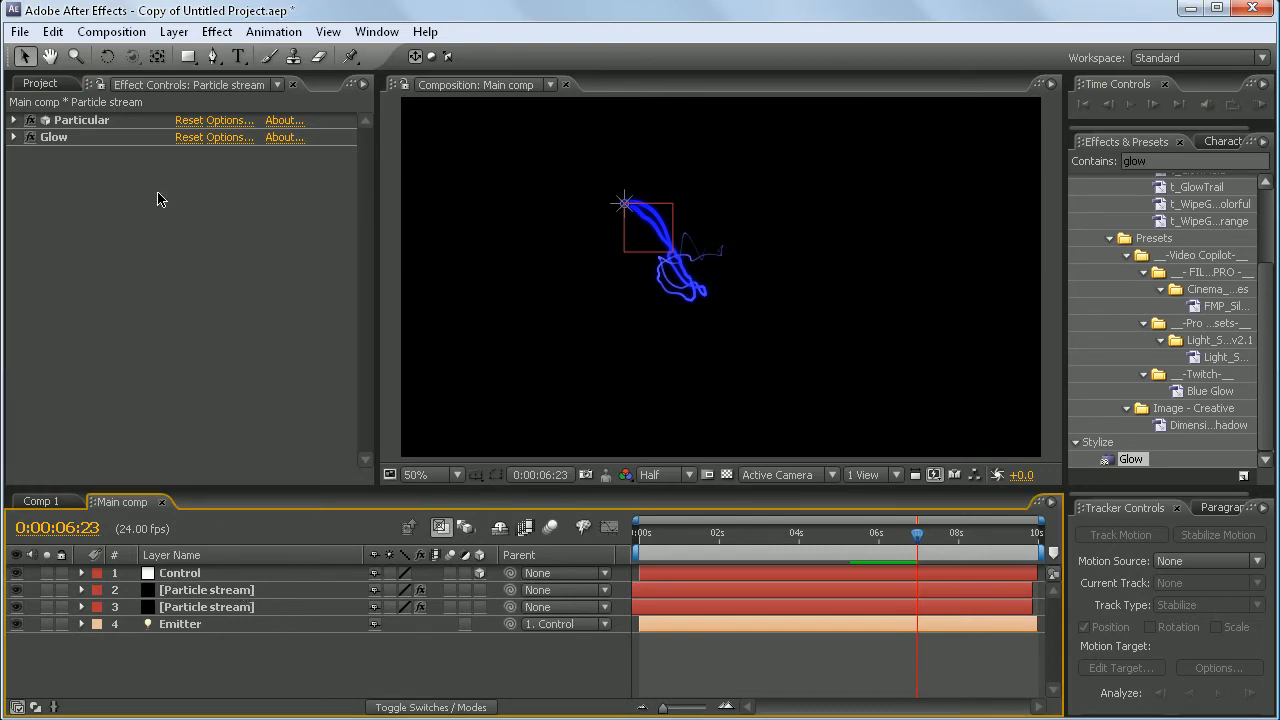
{"action": "left_click", "coordinate": [174, 32]}
{"action": "mouse_move", "coordinate": [277, 54]}
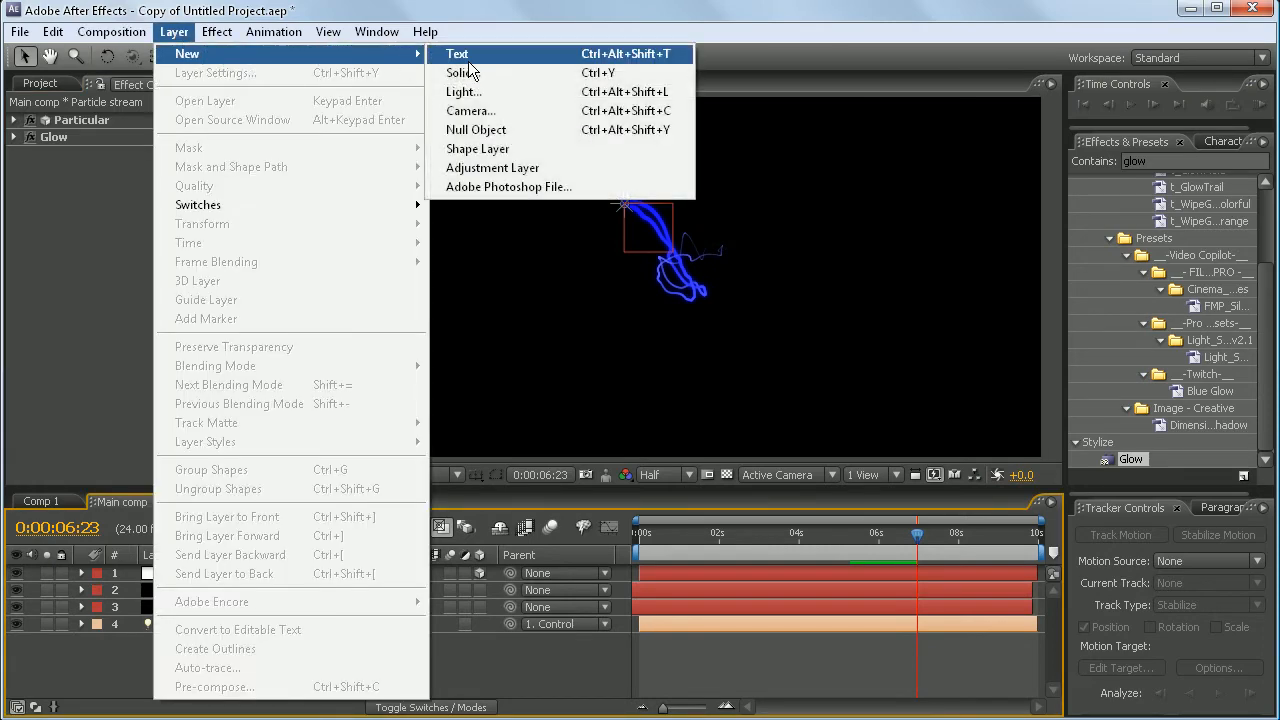
{"action": "left_click", "coordinate": [34, 254]}
Duplicate the upper Particle stream layer and rename the copy Particles
{"action": "left_click", "coordinate": [232, 598]}
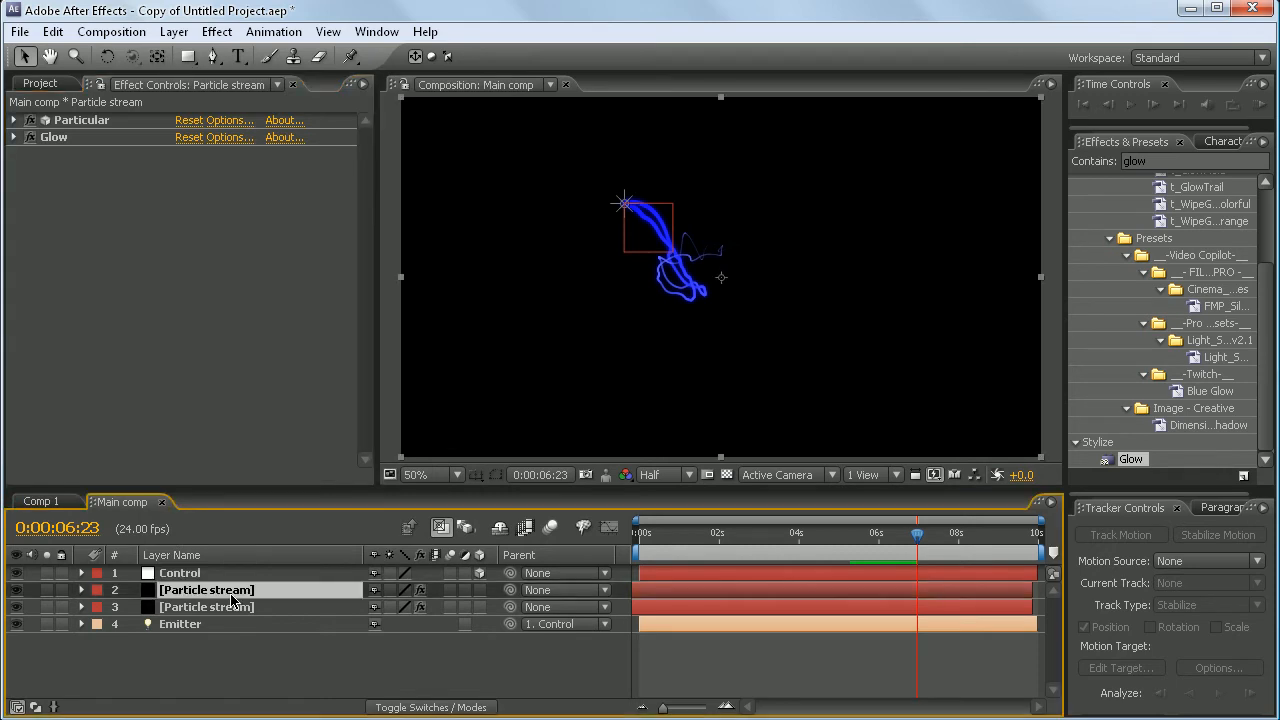
{"action": "key", "text": "ctrl+d"}
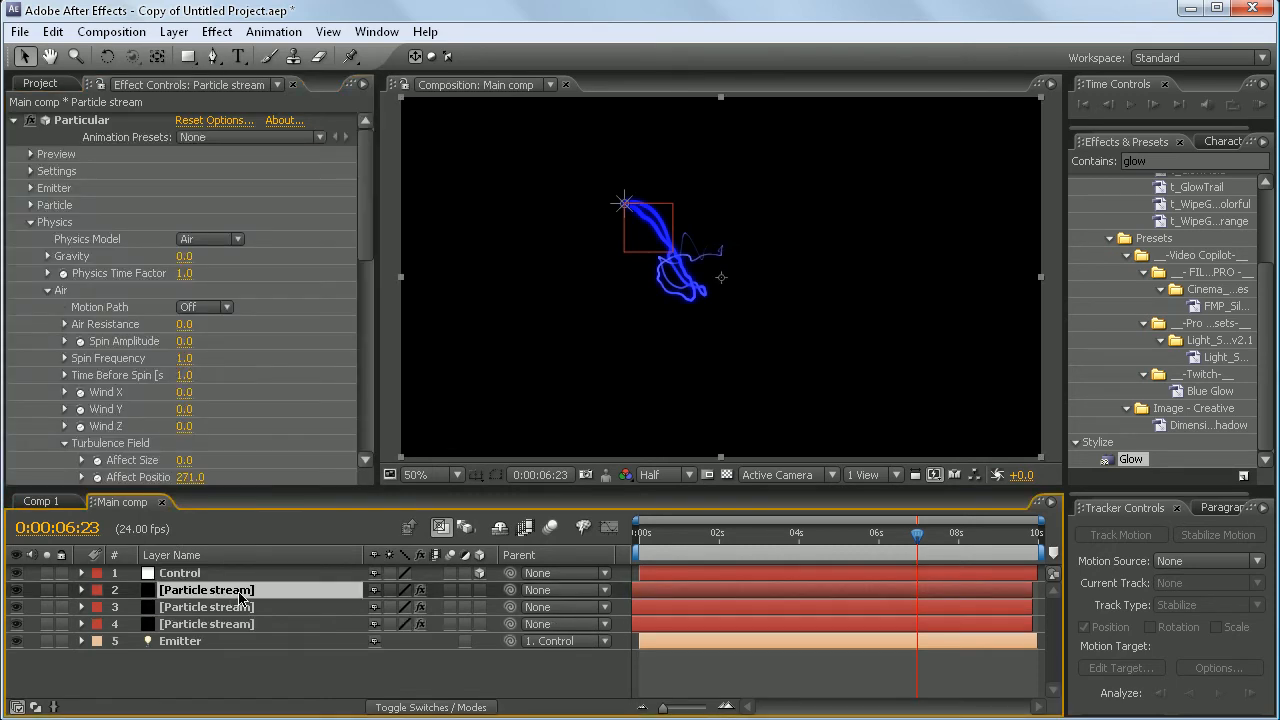
{"action": "key", "text": "Return"}
{"action": "type", "text": "A"}
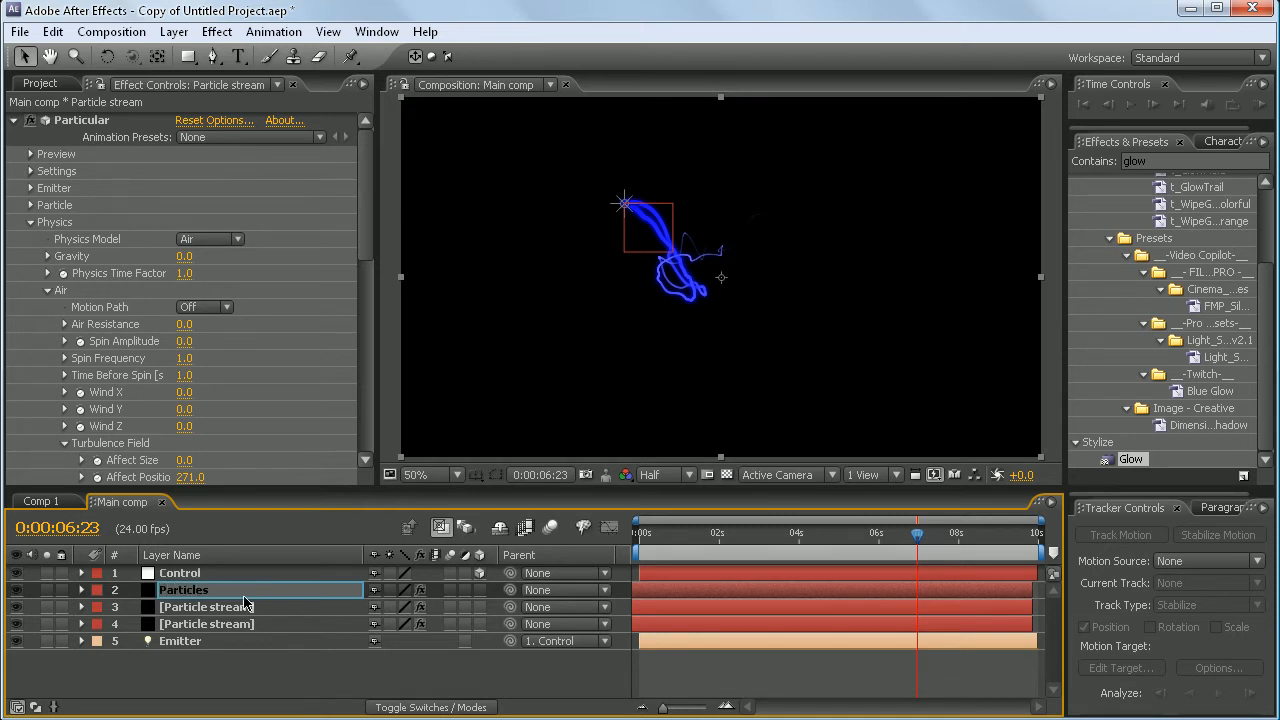
{"action": "key", "text": "Return"}
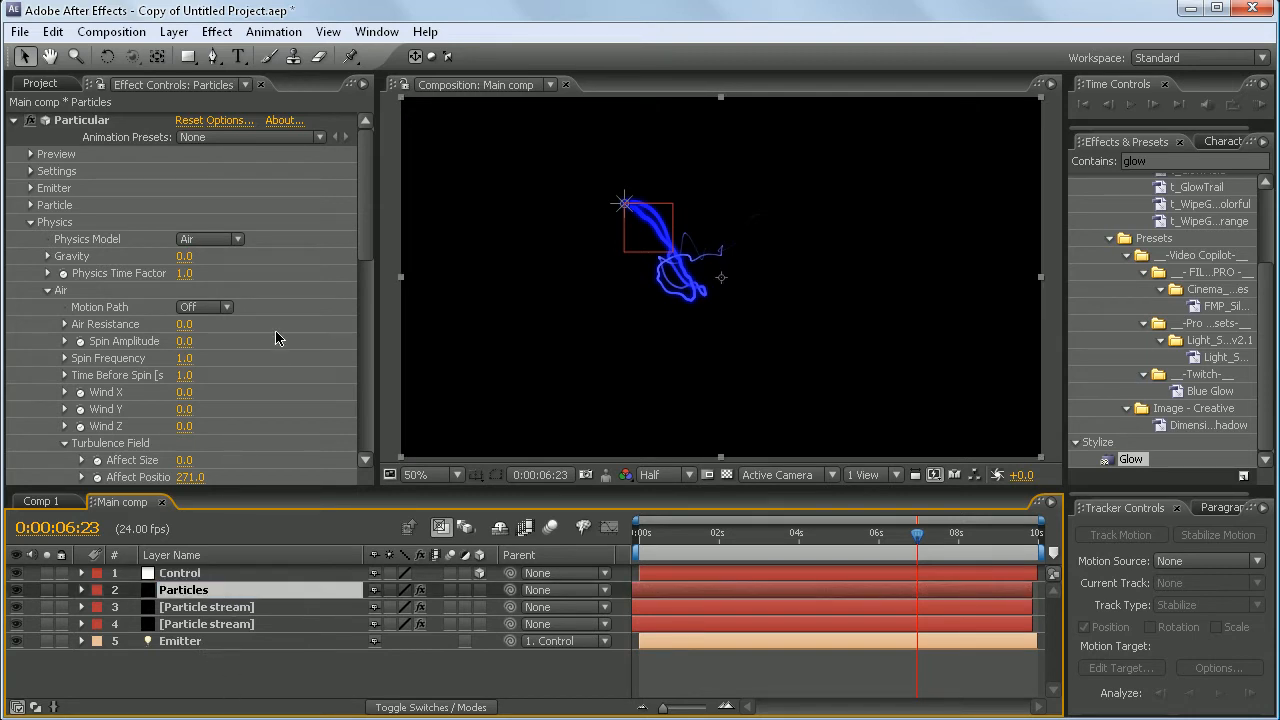
Reset Particular on the Particles layer to its defaults and set its Emitter Type to Light
{"action": "left_click", "coordinate": [197, 123]}
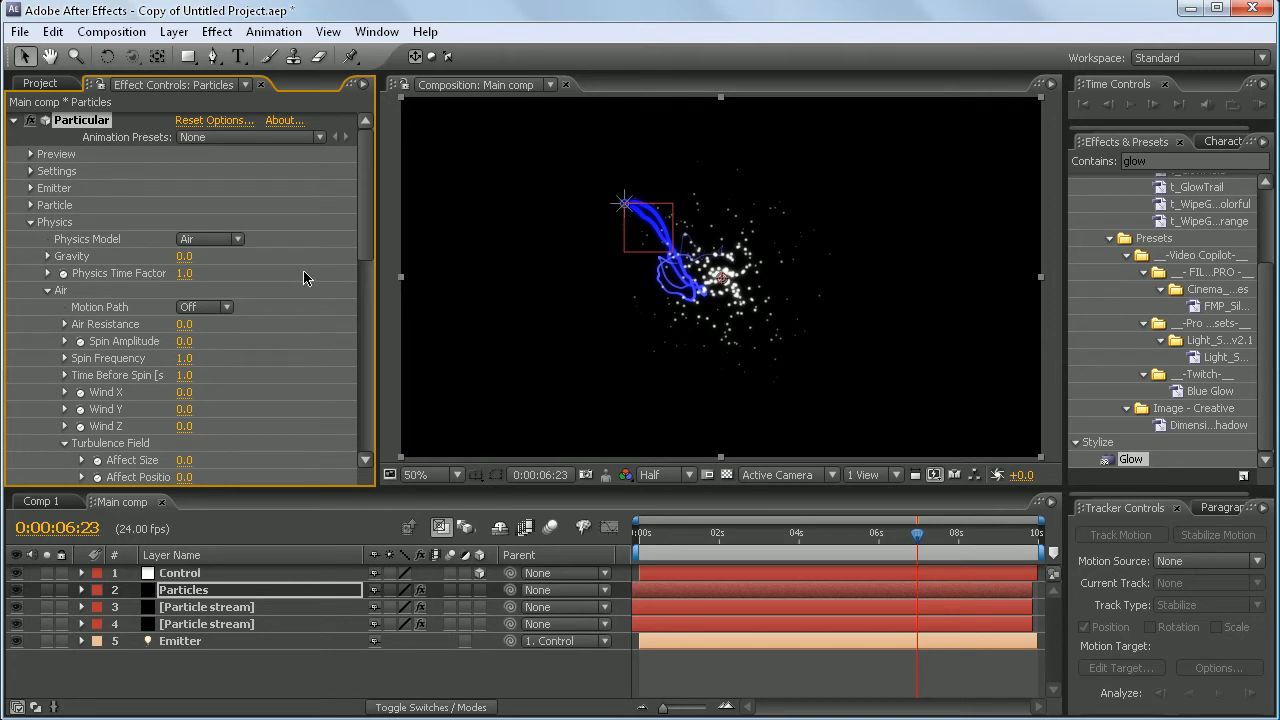
{"action": "left_click", "coordinate": [31, 188]}
{"action": "left_click", "coordinate": [220, 206]}
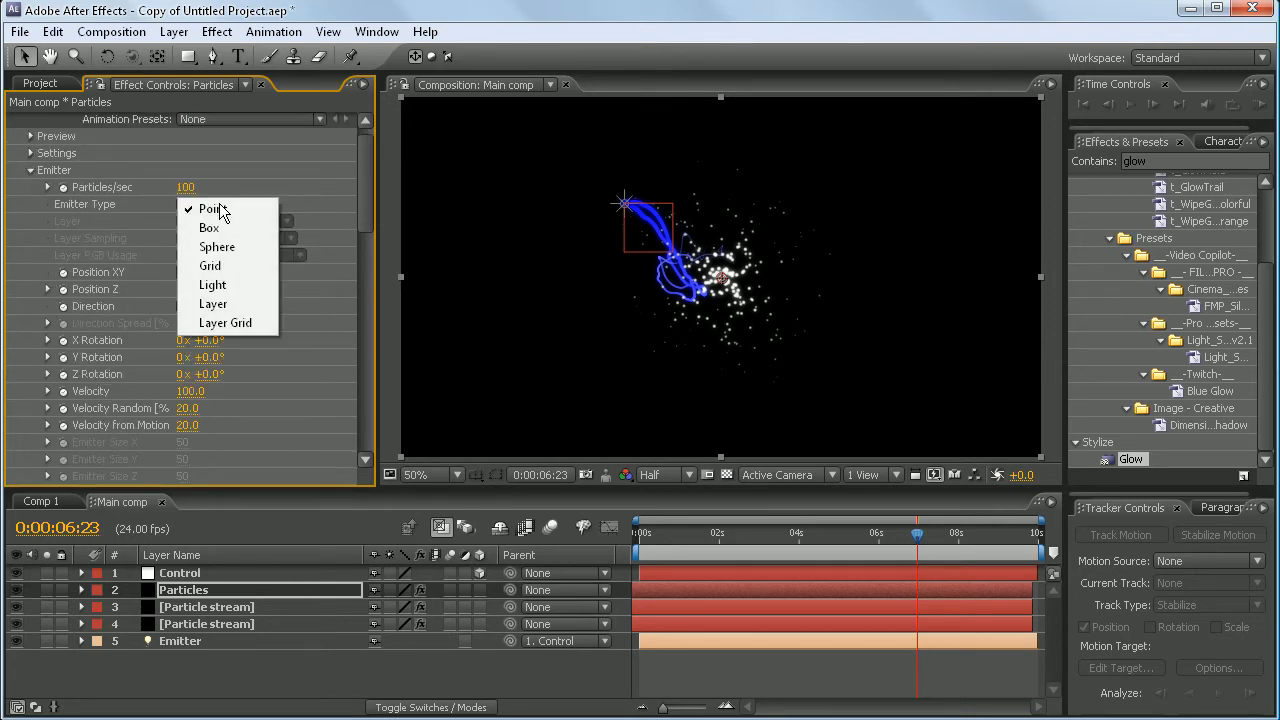
{"action": "left_click", "coordinate": [210, 285]}
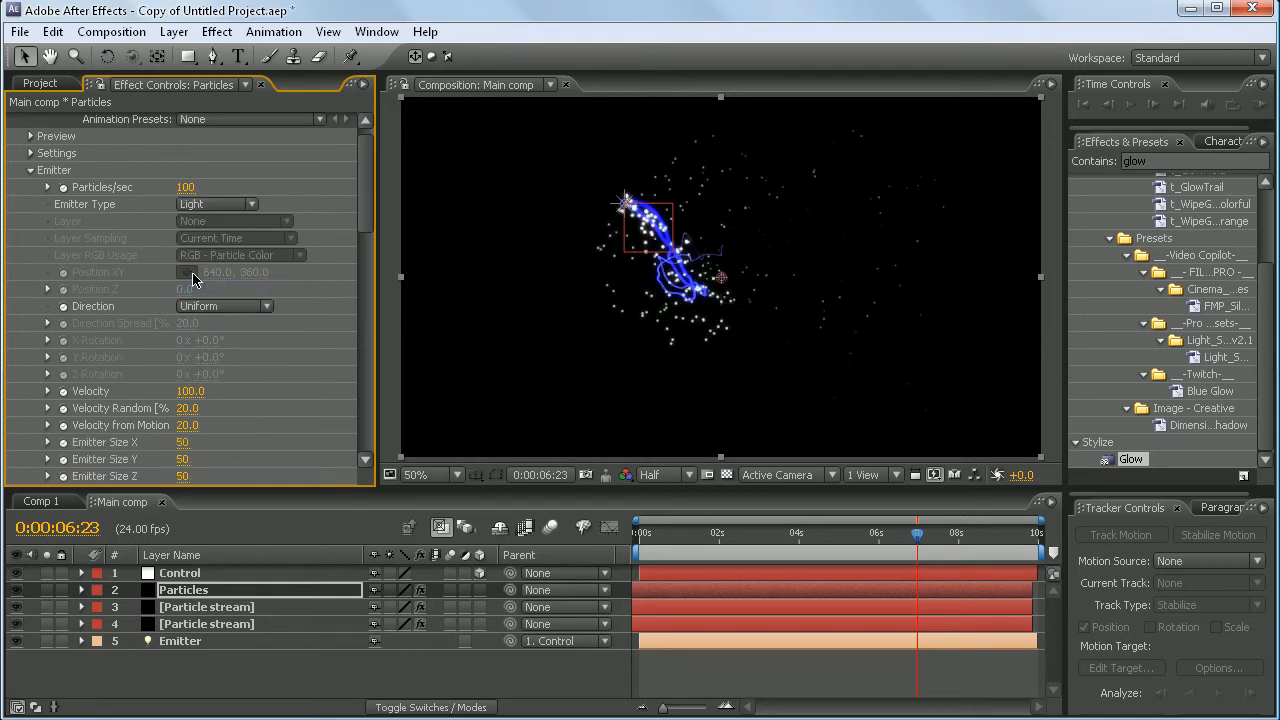
Try 80 Particles/sec in the Particles layer's Emitter settings, and settle on 50
{"action": "scroll", "coordinate": [170, 290], "scroll_direction": "down", "scroll_amount": 2}
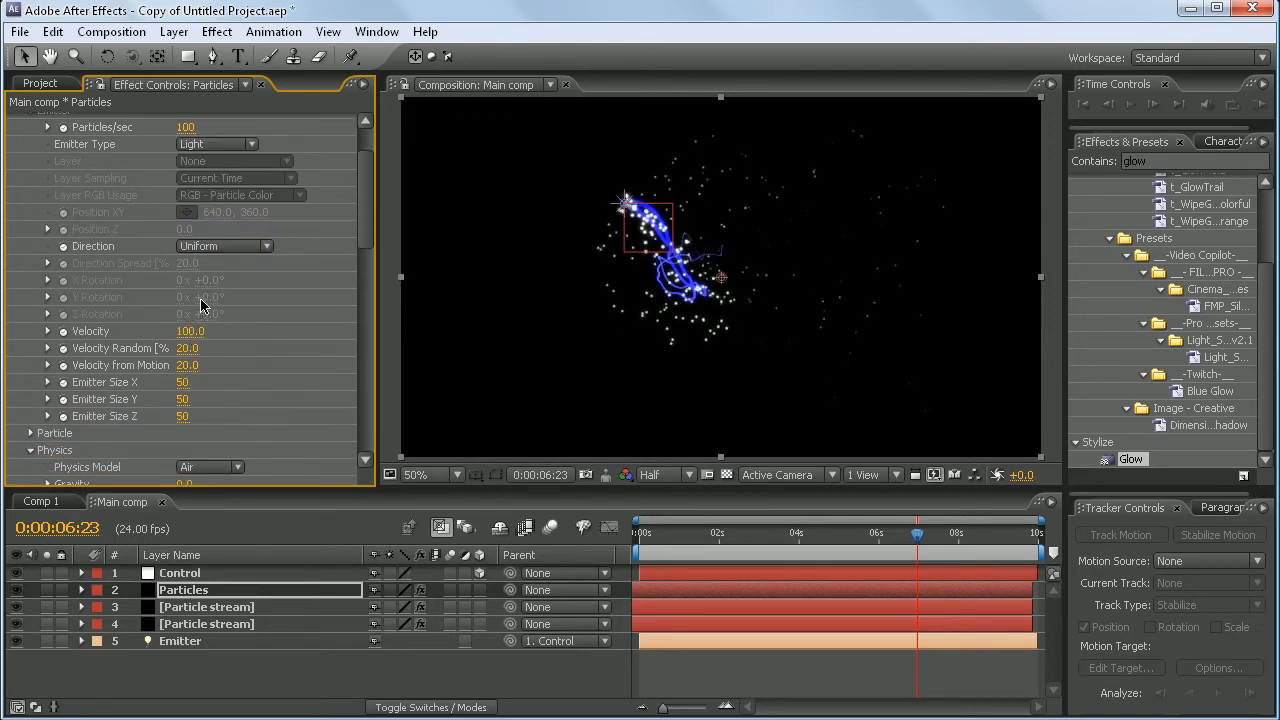
{"action": "left_click", "coordinate": [187, 127]}
{"action": "type", "text": "80"}
{"action": "key", "text": "Return"}
{"action": "left_click", "coordinate": [181, 128]}
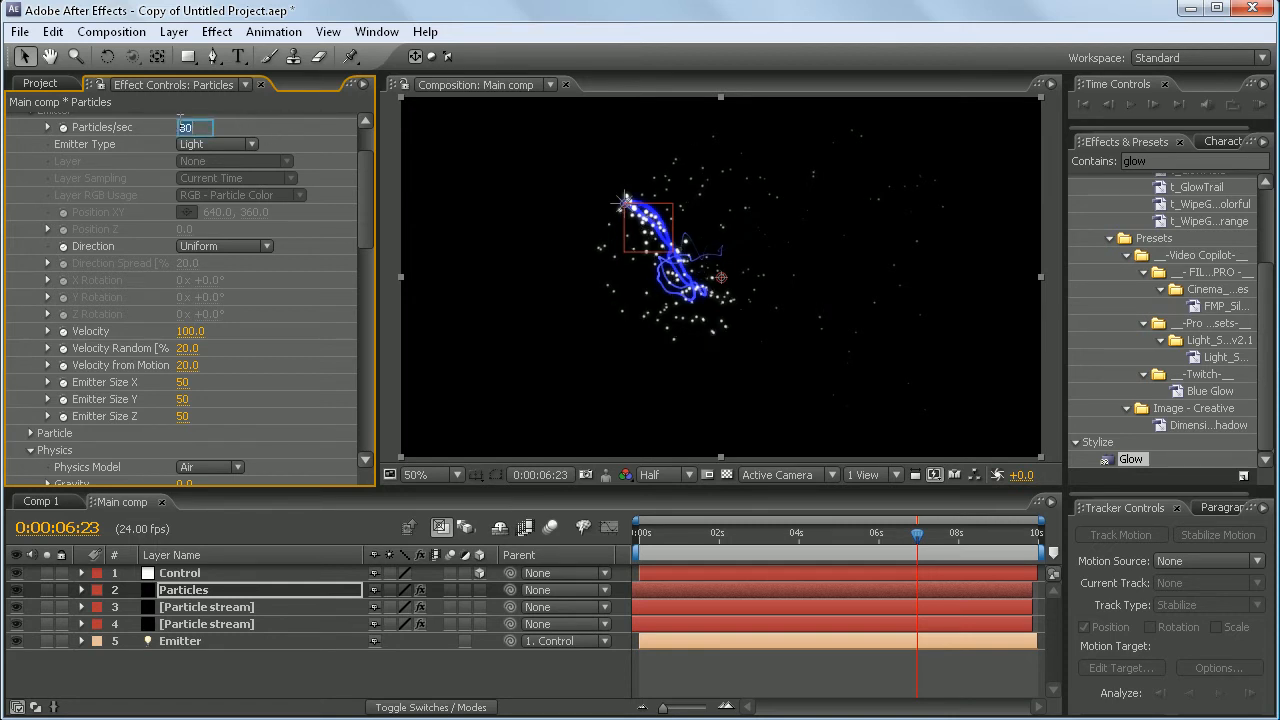
{"action": "type", "text": "50"}
{"action": "key", "text": "Return"}
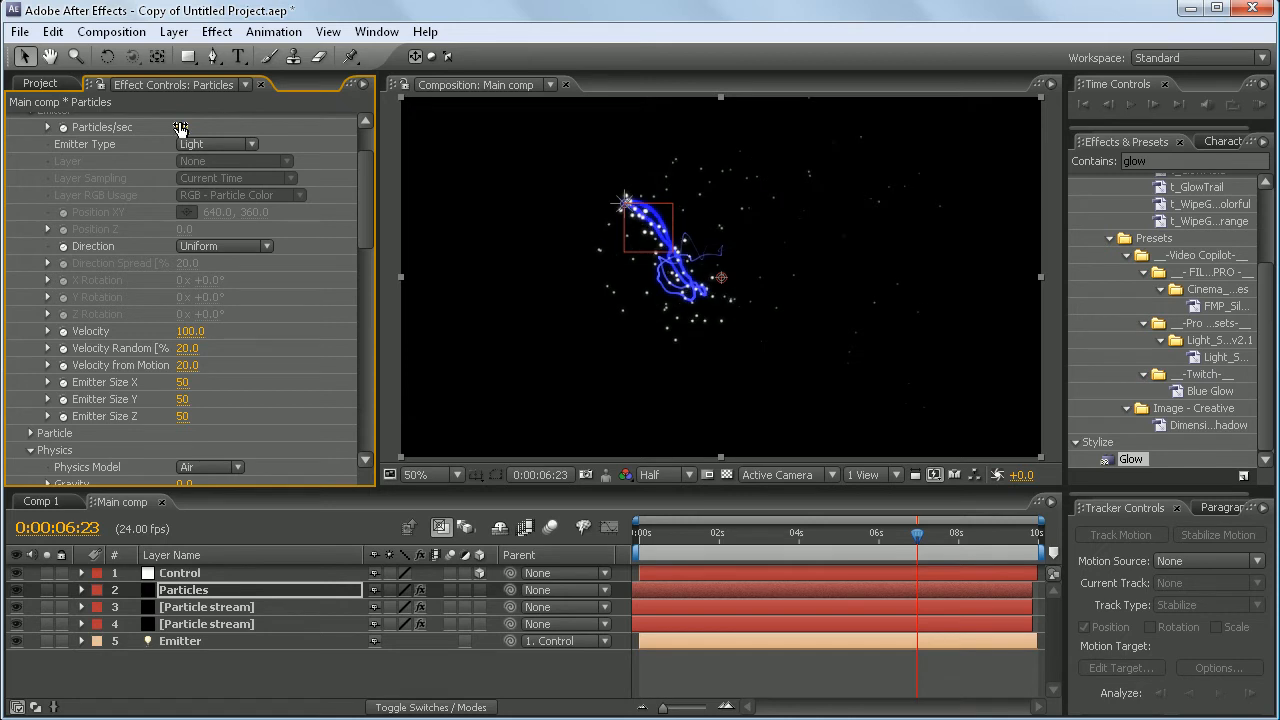
Lower the emitter's Velocity on the Particles layer to 20
{"action": "mouse_move", "coordinate": [172, 331]}
{"action": "left_mouse_down"}
{"action": "mouse_move", "coordinate": [184, 322]}
{"action": "mouse_move", "coordinate": [190, 340]}
{"action": "left_mouse_up"}
{"action": "left_click", "coordinate": [188, 333]}
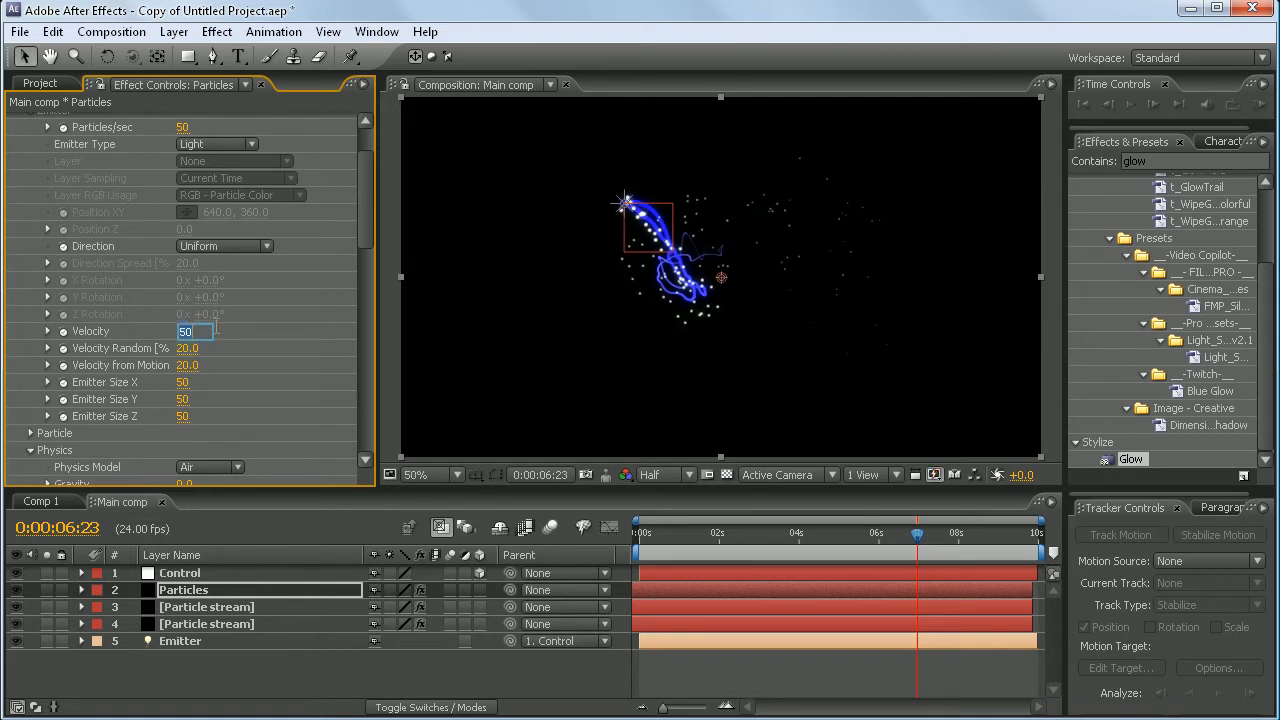
{"action": "type", "text": "20"}
{"action": "key", "text": "Return"}
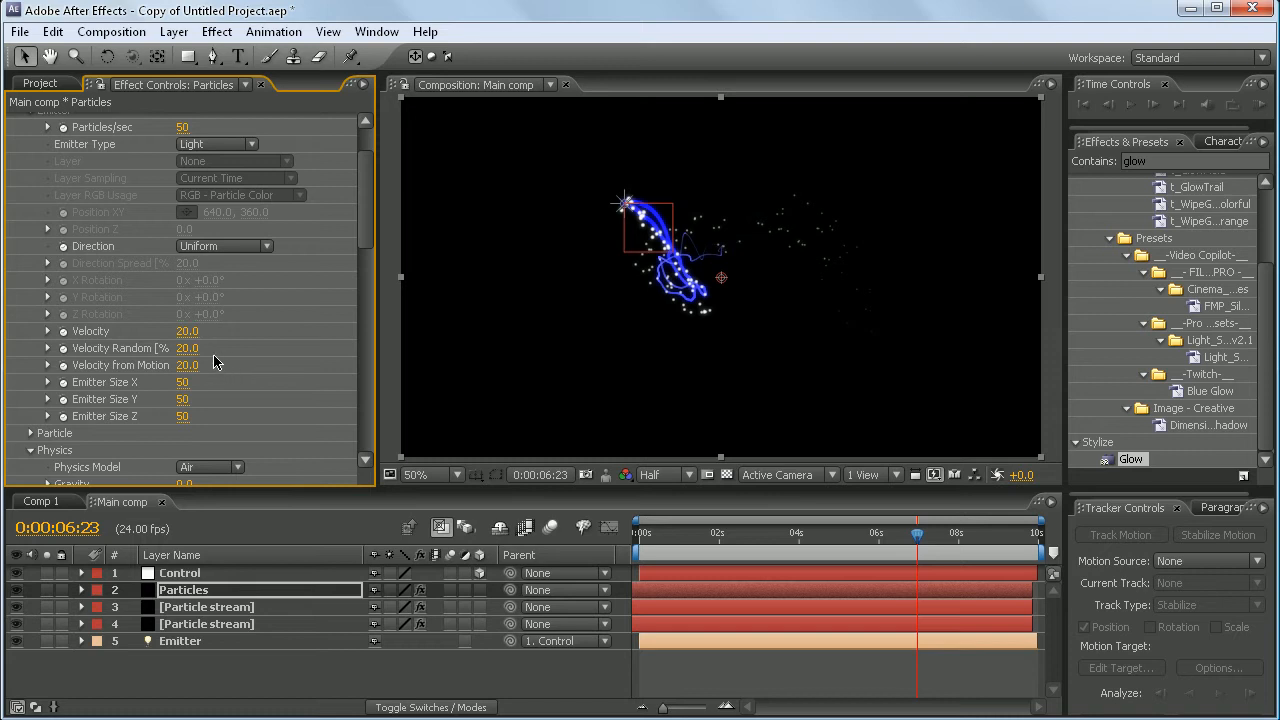
Set both Velocity Random and Velocity from Motion to 0 for the Particles layer's emitter
{"action": "left_click", "coordinate": [184, 350]}
{"action": "type", "text": "0"}
{"action": "key", "text": "Return"}
{"action": "left_click", "coordinate": [187, 366]}
{"action": "type", "text": "0"}
{"action": "key", "text": "Return"}
Set Emitter Size X, Y and Z to 0 on the Particles layer and collapse the Emitter settings
{"action": "left_click_drag", "start_coordinate": [183, 383], "coordinate": [60, 382]}
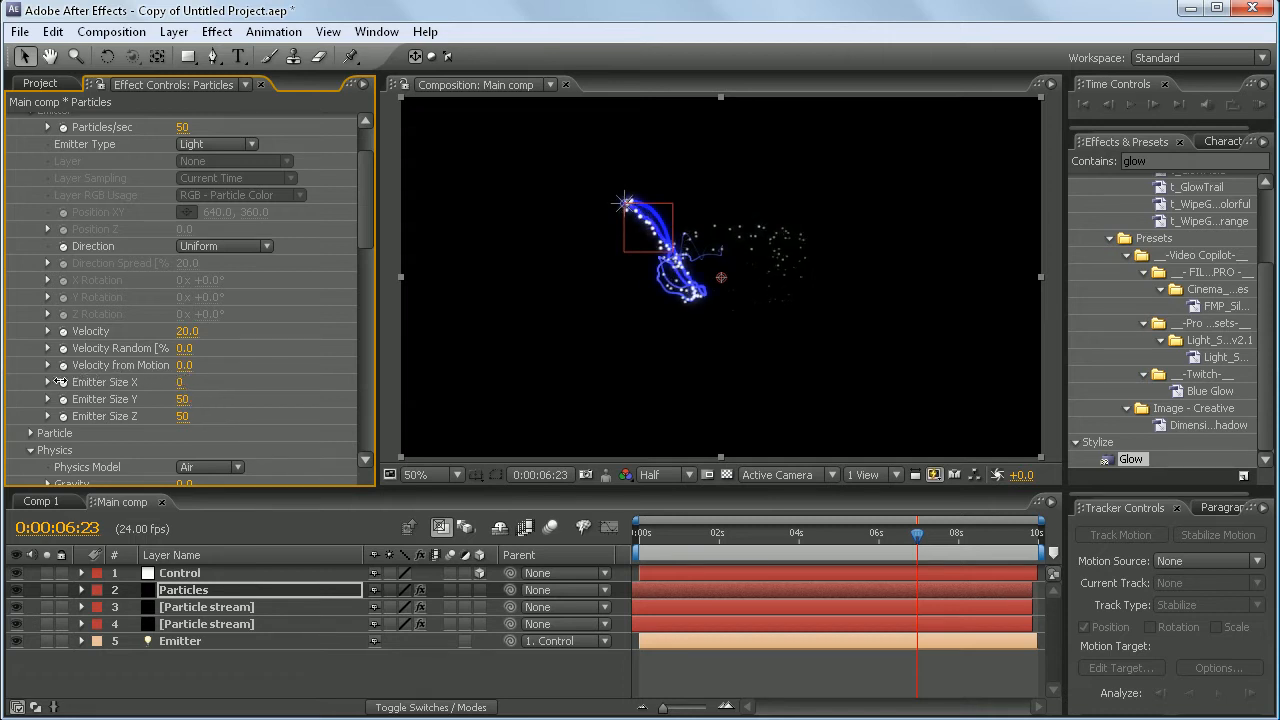
{"action": "left_click", "coordinate": [181, 383]}
{"action": "key", "text": "Tab"}
{"action": "type", "text": "0"}
{"action": "key", "text": "Tab"}
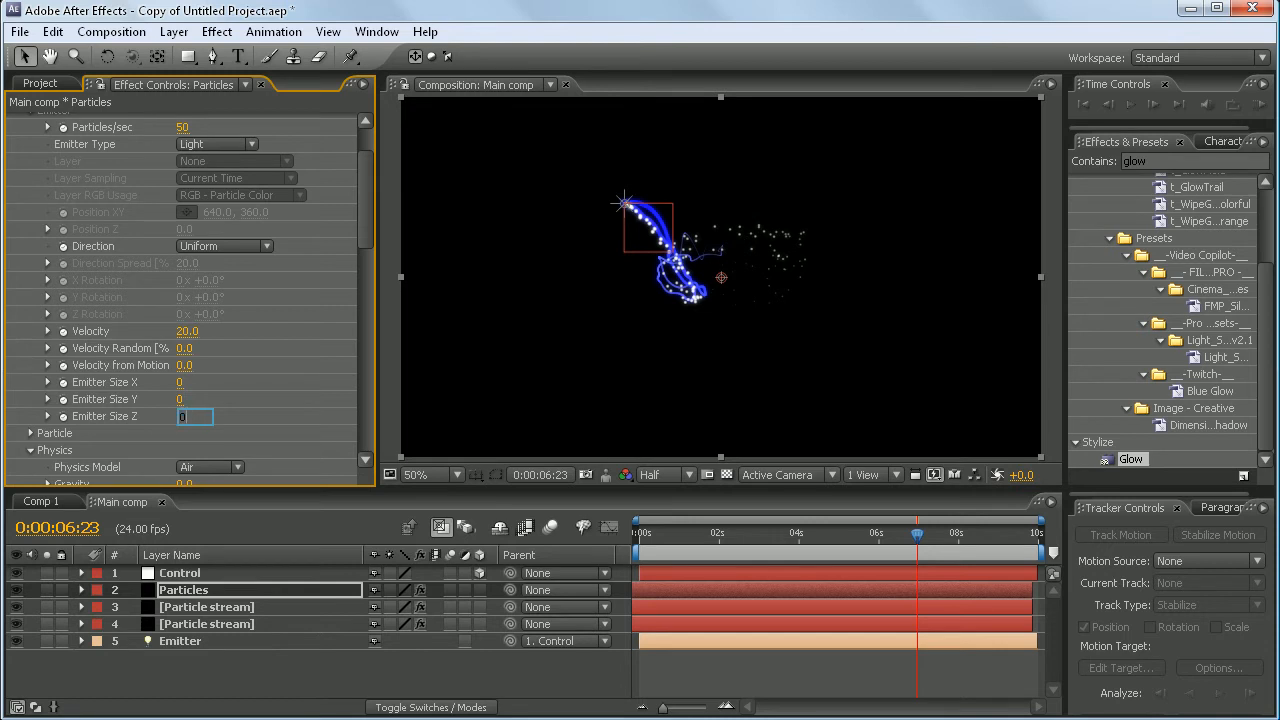
{"action": "type", "text": "0"}
{"action": "key", "text": "Return"}
{"action": "scroll", "coordinate": [30, 345], "scroll_direction": "up", "scroll_amount": 3}
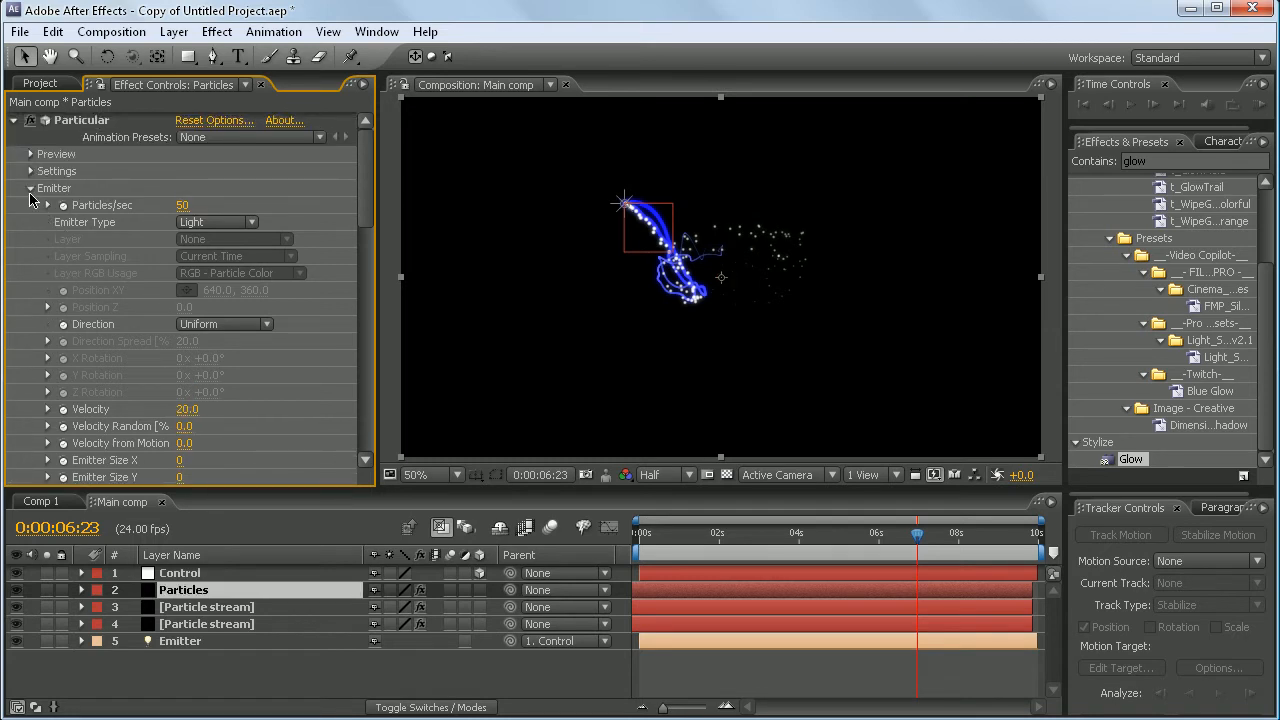
{"action": "left_click", "coordinate": [31, 189]}
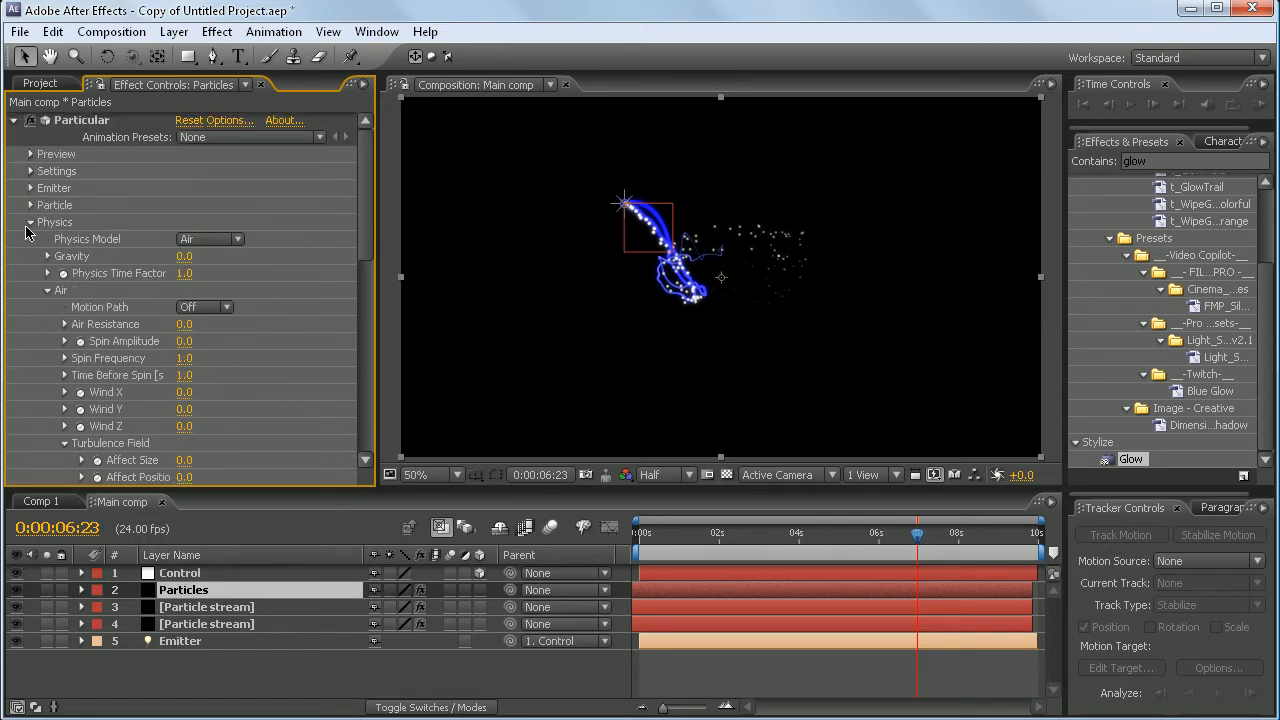
In the Particles layer's Physics settings for Air, set the Turbulence Field's Affect Position to 207
{"action": "scroll", "coordinate": [203, 355], "scroll_direction": "down", "scroll_amount": 2}
{"action": "scroll", "coordinate": [205, 356], "scroll_direction": "down", "scroll_amount": 3}
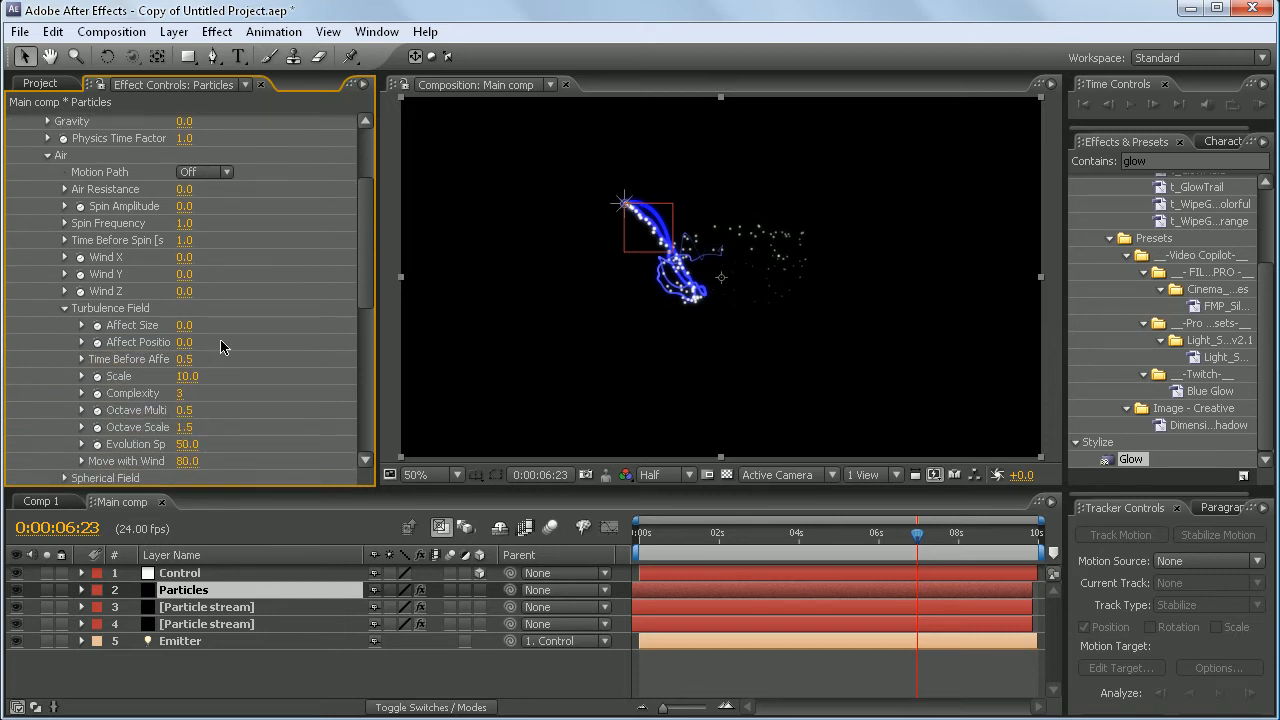
{"action": "left_click_drag", "start_coordinate": [188, 342], "coordinate": [378, 324]}
Move the Particles layer below both Particle stream layers, playing back the animation before and after the move
{"action": "left_click", "coordinate": [1131, 104]}
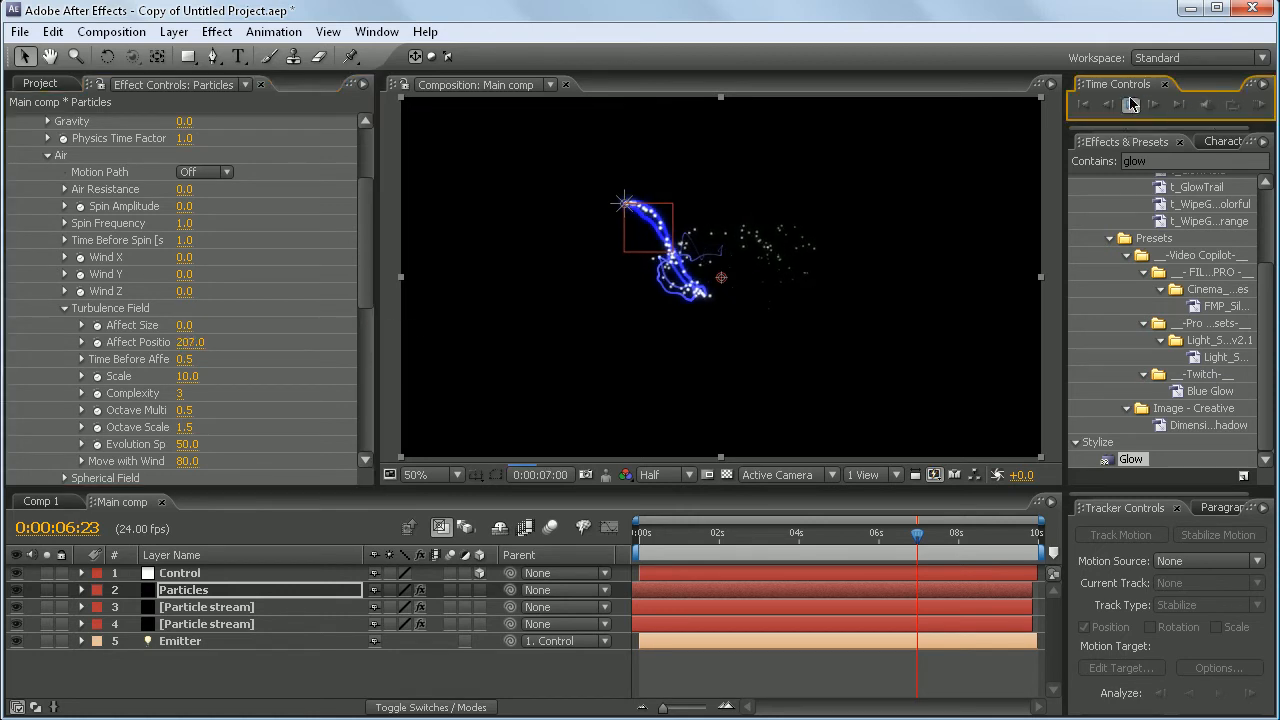
{"action": "left_click", "coordinate": [1131, 105]}
{"action": "left_click_drag", "start_coordinate": [212, 590], "coordinate": [207, 633]}
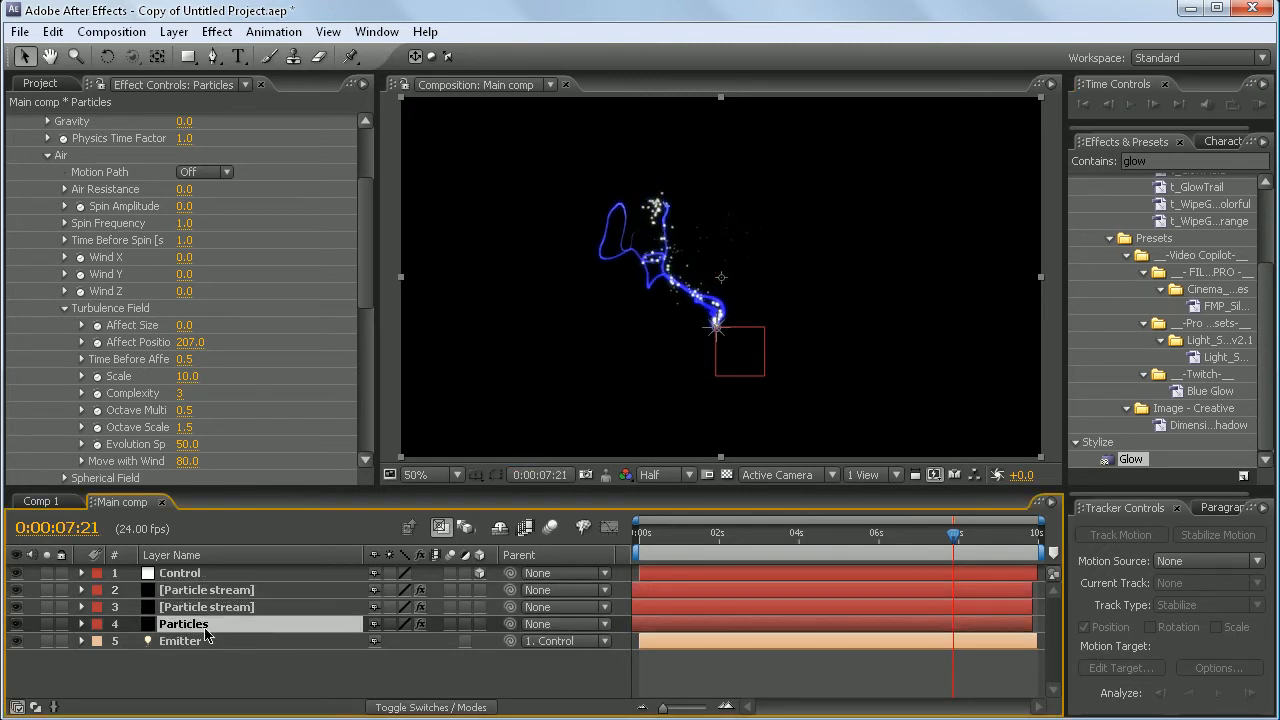
{"action": "left_click", "coordinate": [1131, 105]}
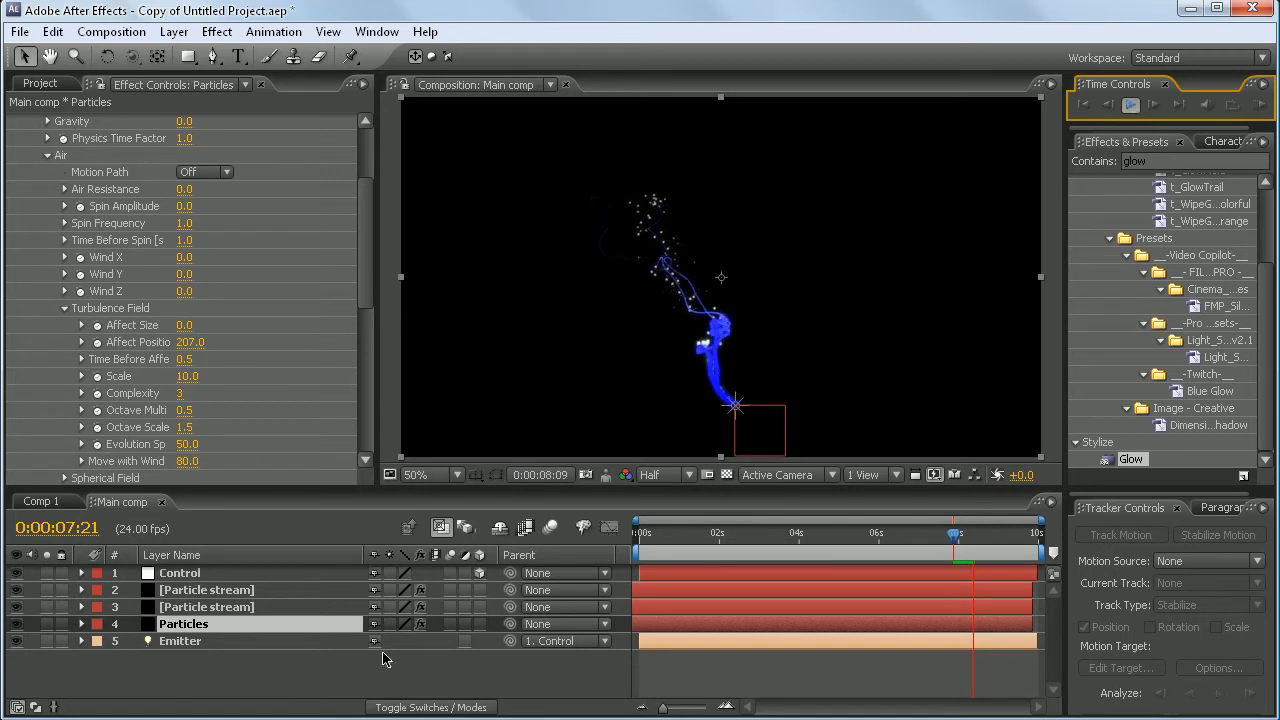
Collapse the Air and Physics settings of the Particles layer and review its Emitter settings
{"action": "left_click", "coordinate": [47, 155]}
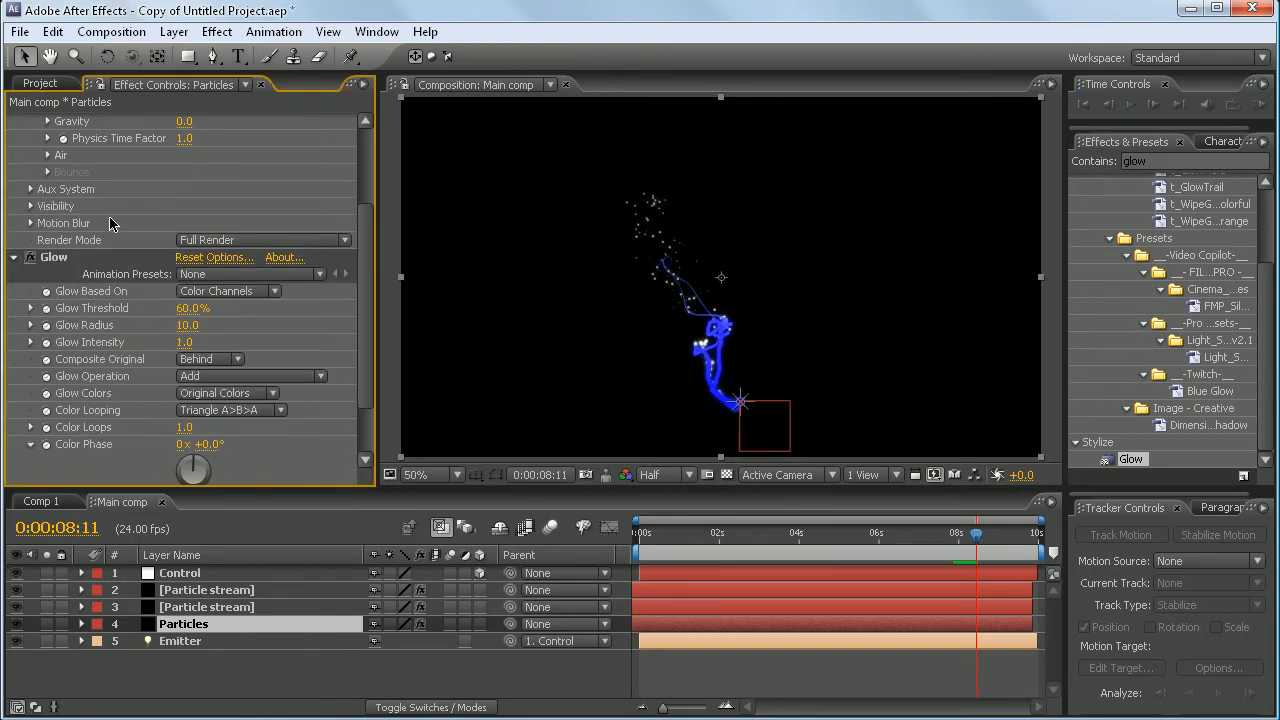
{"action": "scroll", "coordinate": [20, 240], "scroll_direction": "up", "scroll_amount": 5}
{"action": "left_click", "coordinate": [31, 222]}
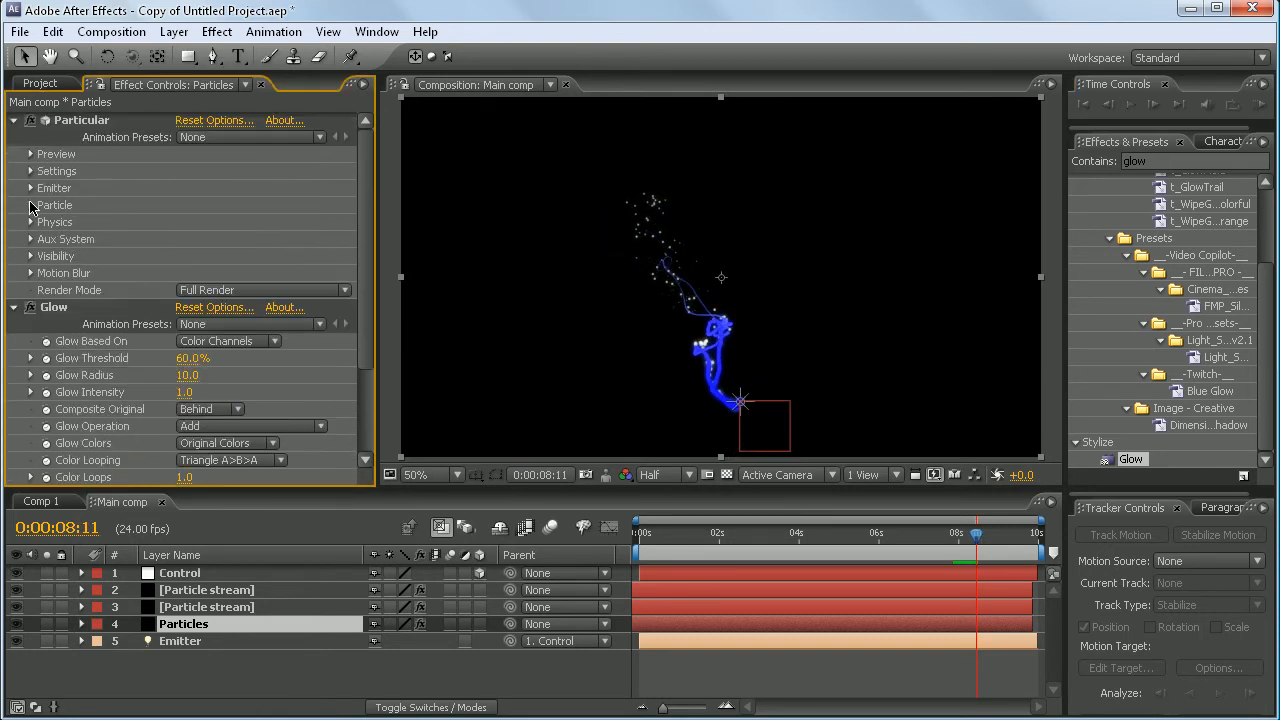
{"action": "left_click", "coordinate": [30, 188]}
{"action": "scroll", "coordinate": [147, 213], "scroll_direction": "down", "scroll_amount": 1}
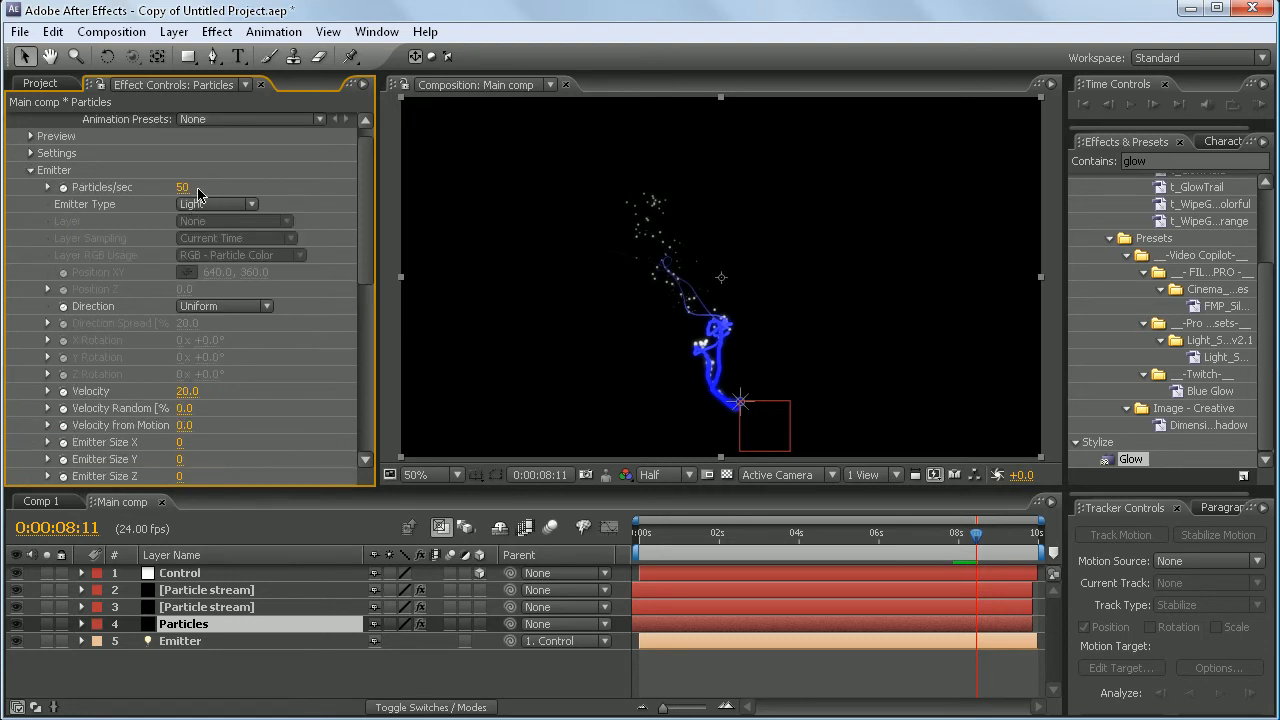
{"action": "left_click", "coordinate": [31, 172]}
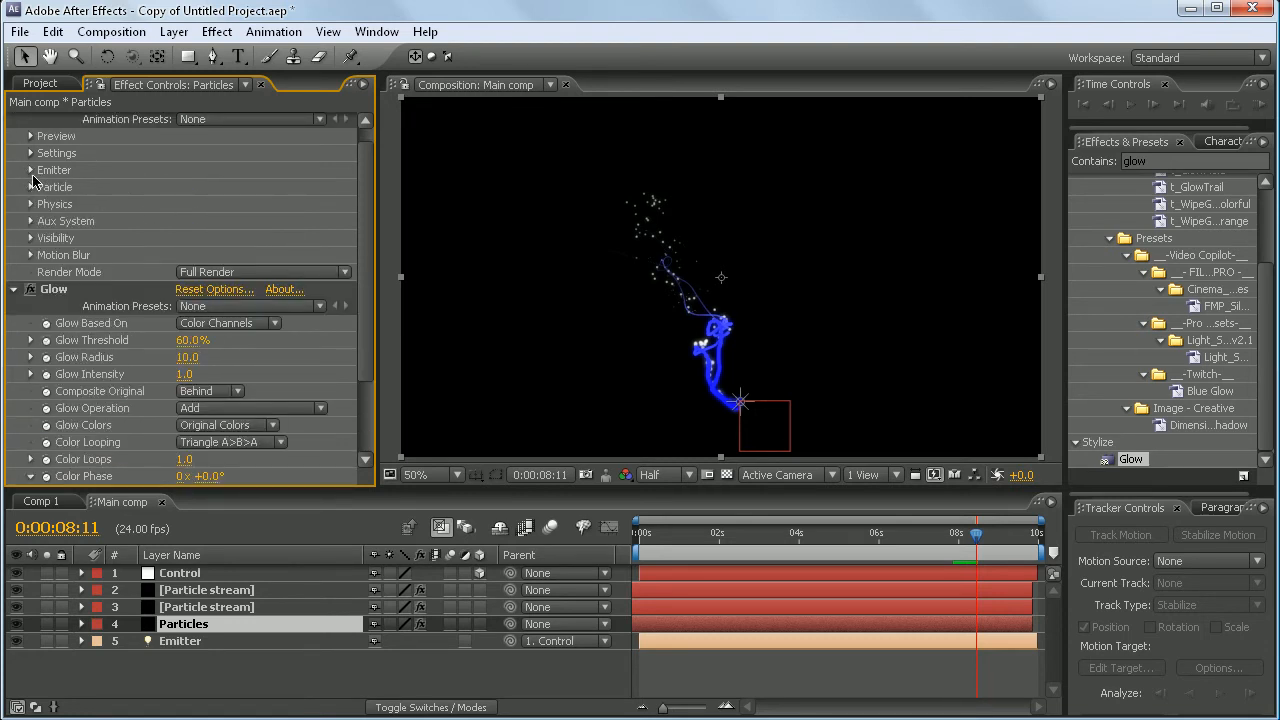
In the Particles layer's Particle settings, set Life to 2 seconds
{"action": "left_click", "coordinate": [31, 187]}
{"action": "scroll", "coordinate": [31, 192], "scroll_direction": "down", "scroll_amount": 2}
{"action": "left_click", "coordinate": [182, 172]}
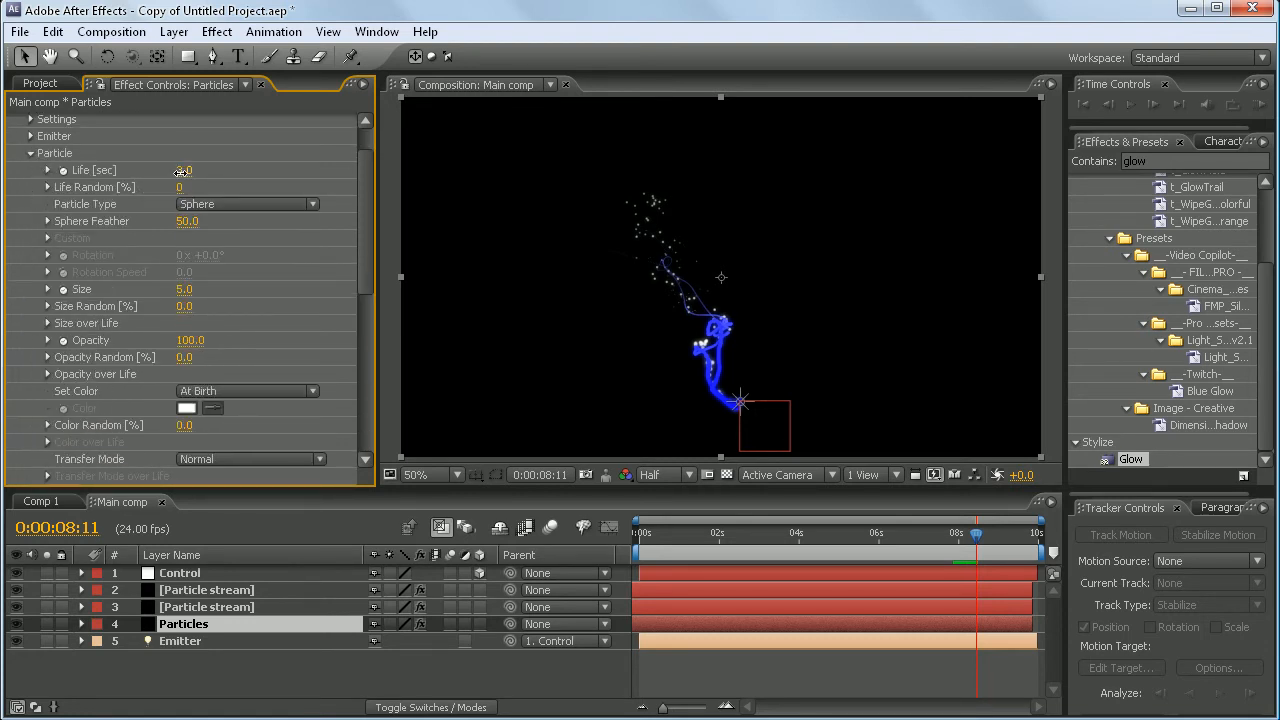
{"action": "type", "text": "31"}
{"action": "key", "text": "Return"}
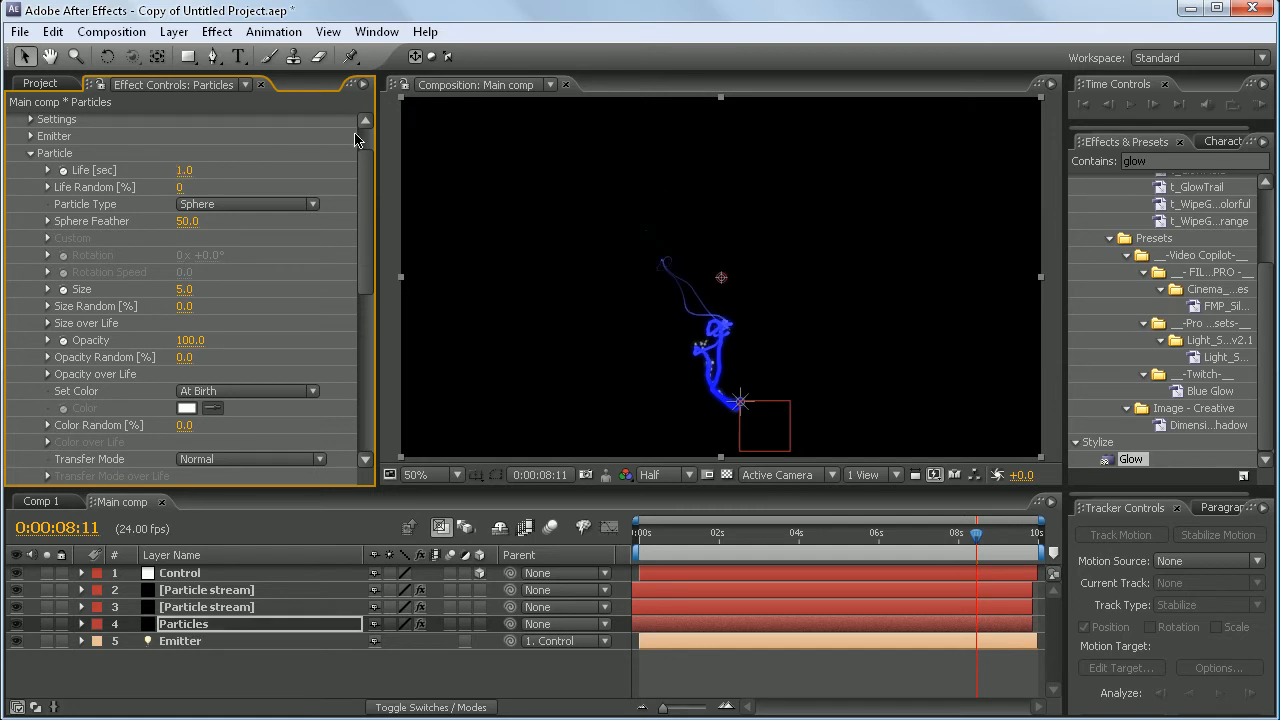
{"action": "left_click", "coordinate": [184, 172]}
{"action": "type", "text": "2"}
{"action": "key", "text": "Return"}
Change the Particles layer's Set Color option to Over Life and check its Color over Life gradient
{"action": "scroll", "coordinate": [230, 296], "scroll_direction": "down", "scroll_amount": 5}
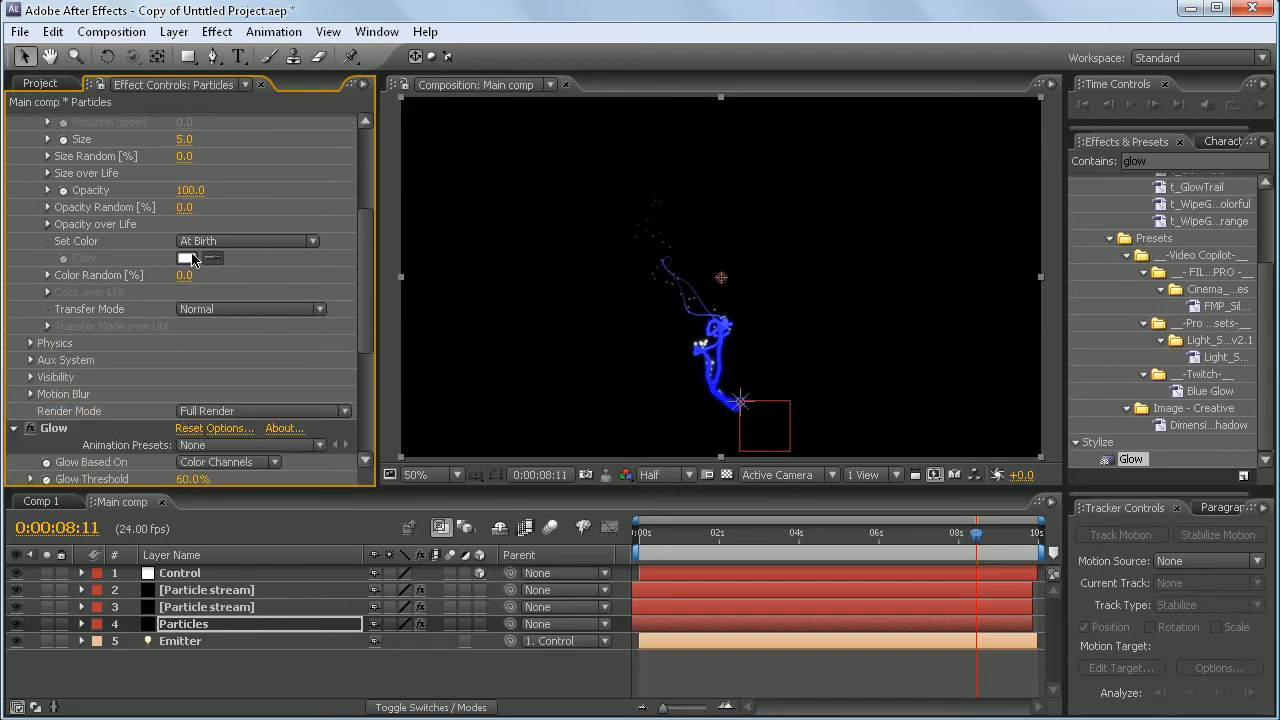
{"action": "left_click", "coordinate": [231, 244]}
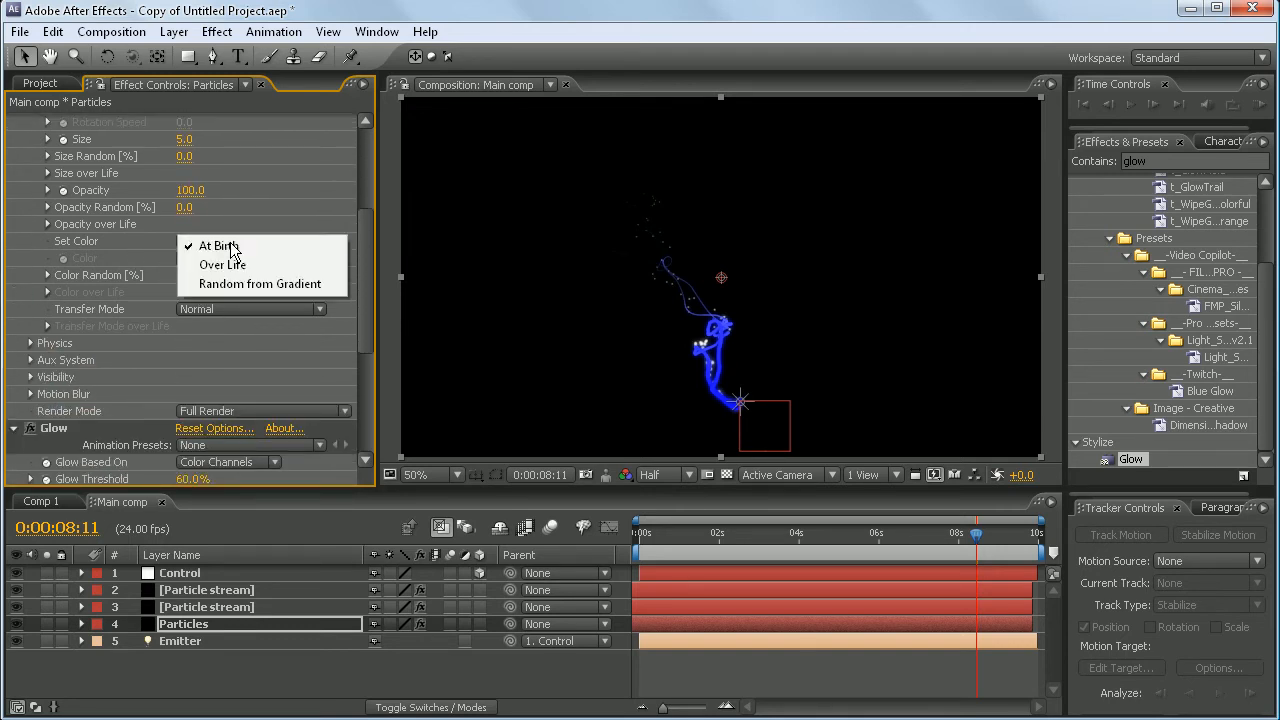
{"action": "left_click", "coordinate": [222, 265]}
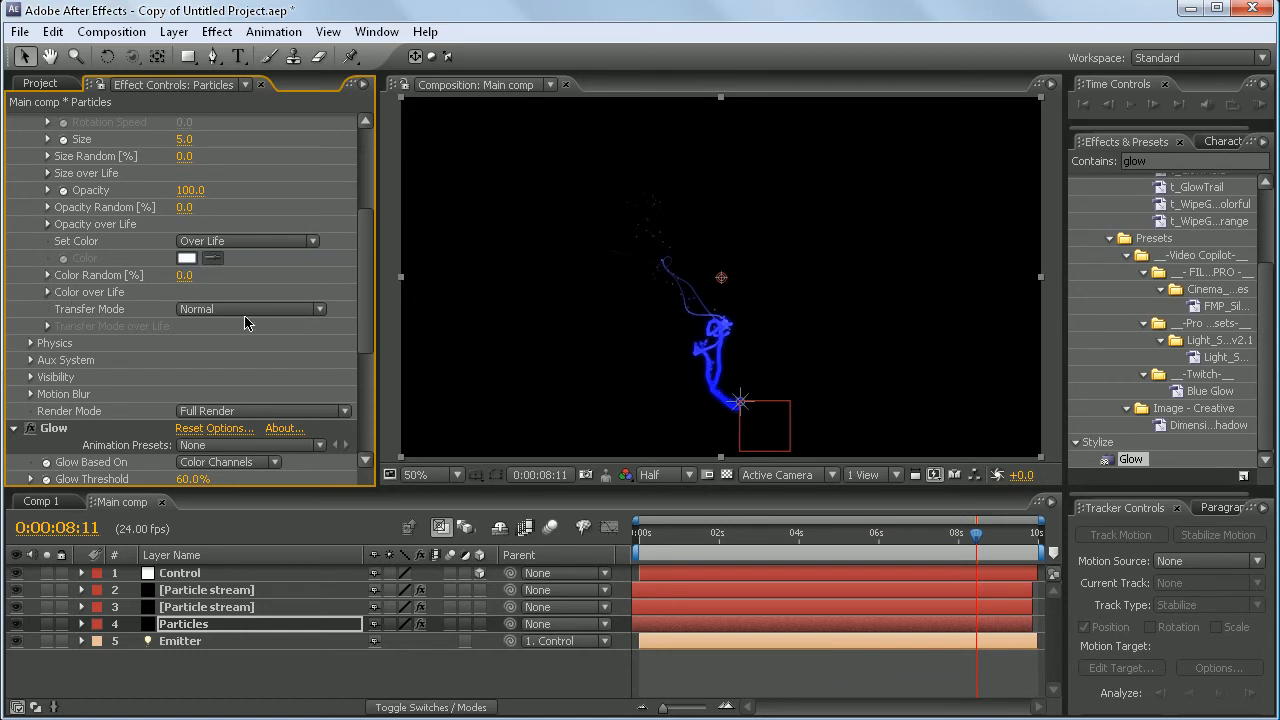
{"action": "left_click", "coordinate": [47, 292]}
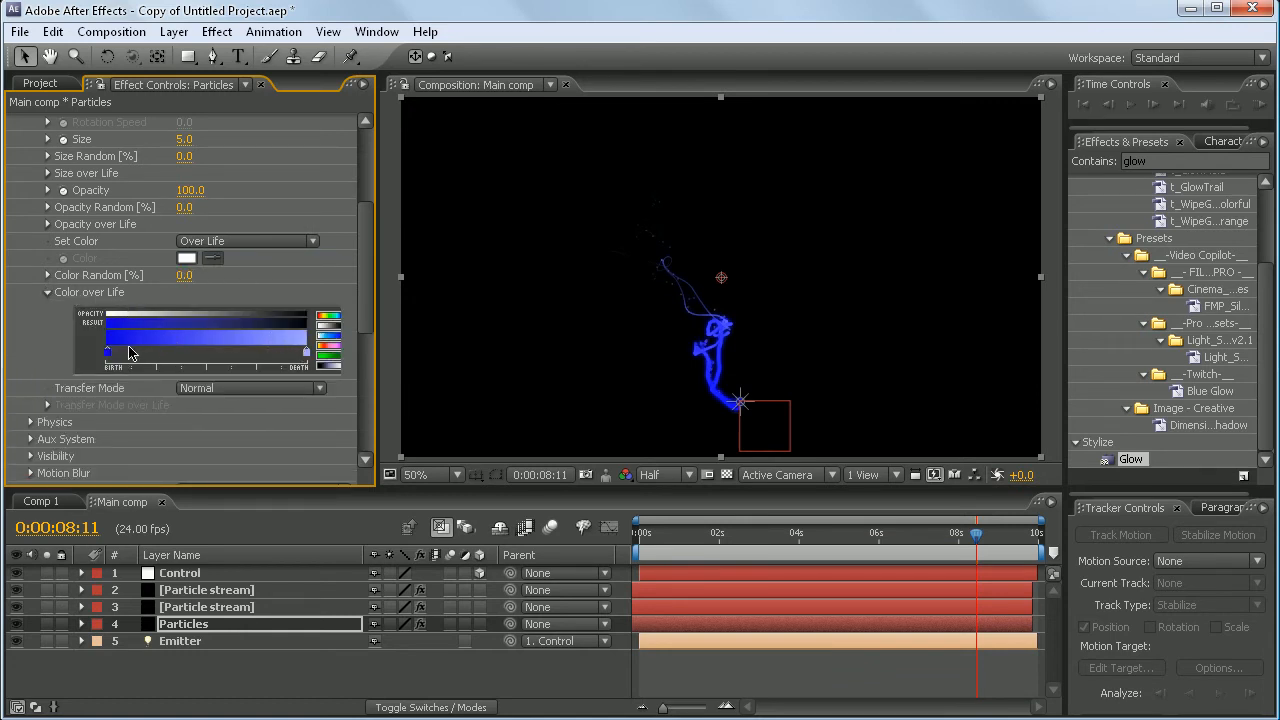
{"action": "left_click", "coordinate": [47, 293]}
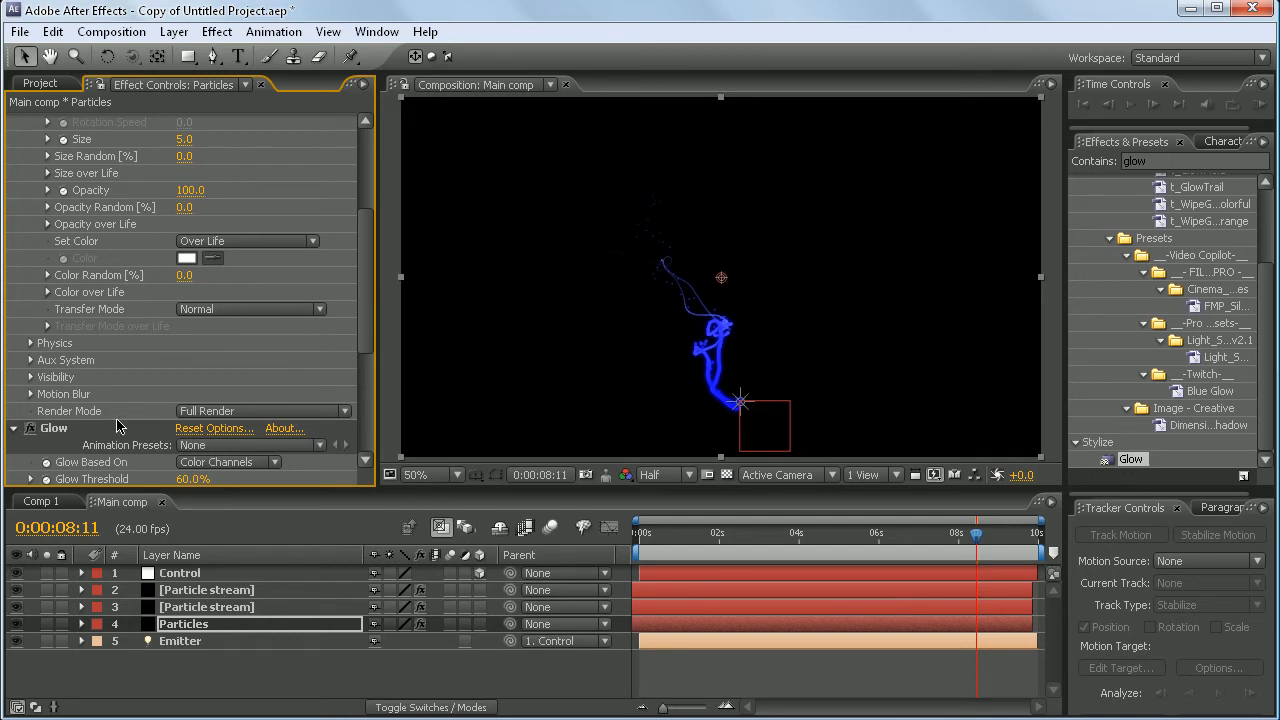
Collapse the Particular and Glow effects of the Particles layer and deselect the effect
{"action": "scroll", "coordinate": [116, 427], "scroll_direction": "up", "scroll_amount": 5}
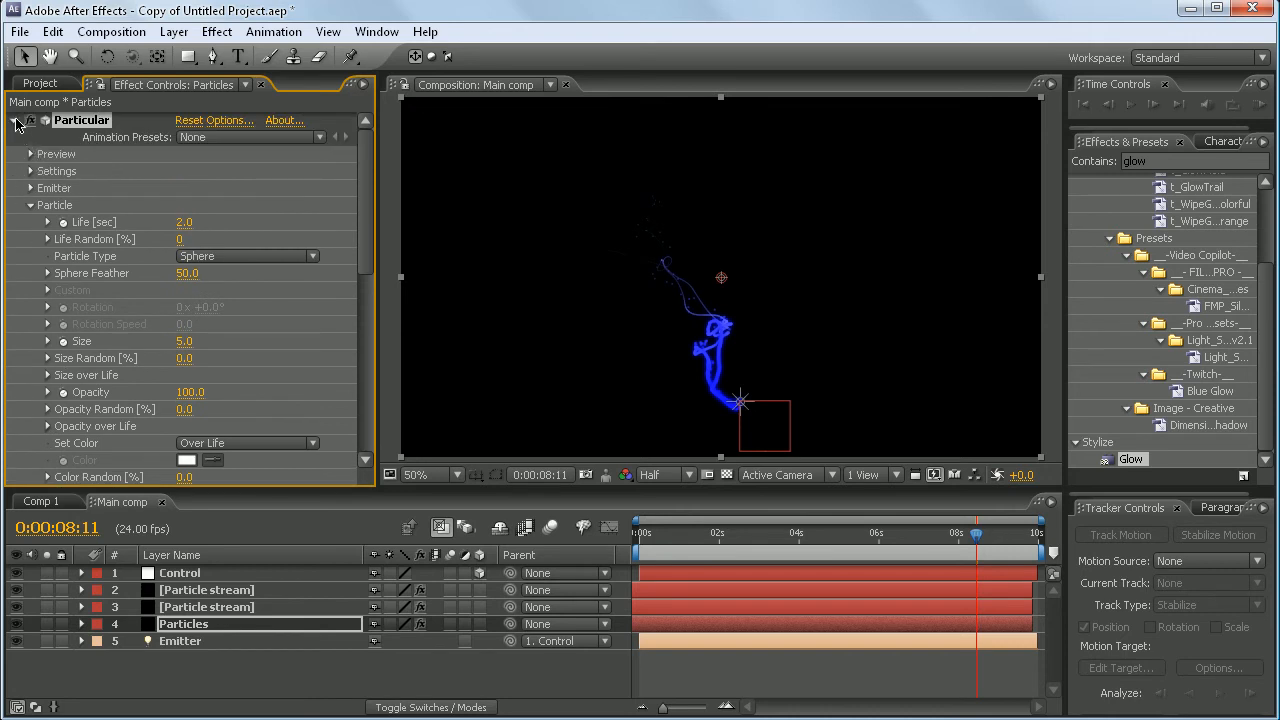
{"action": "left_click", "coordinate": [14, 121]}
{"action": "left_click", "coordinate": [13, 138]}
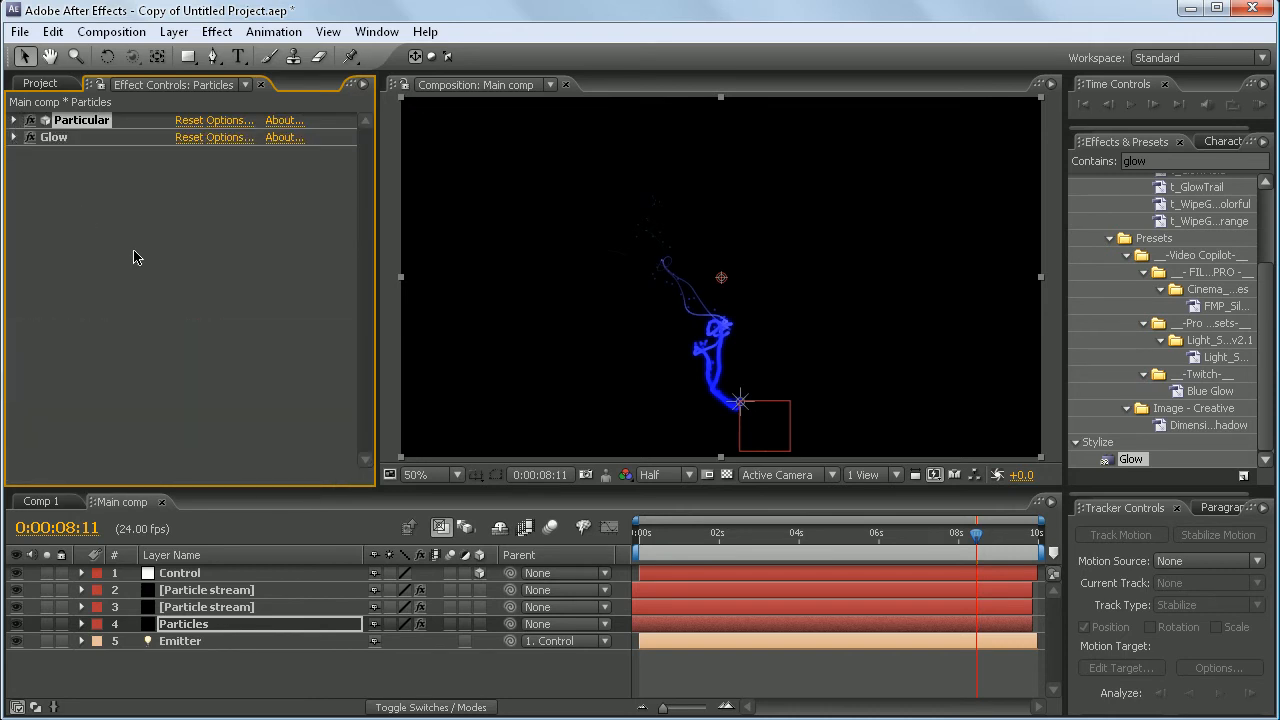
{"action": "left_click", "coordinate": [208, 316]}
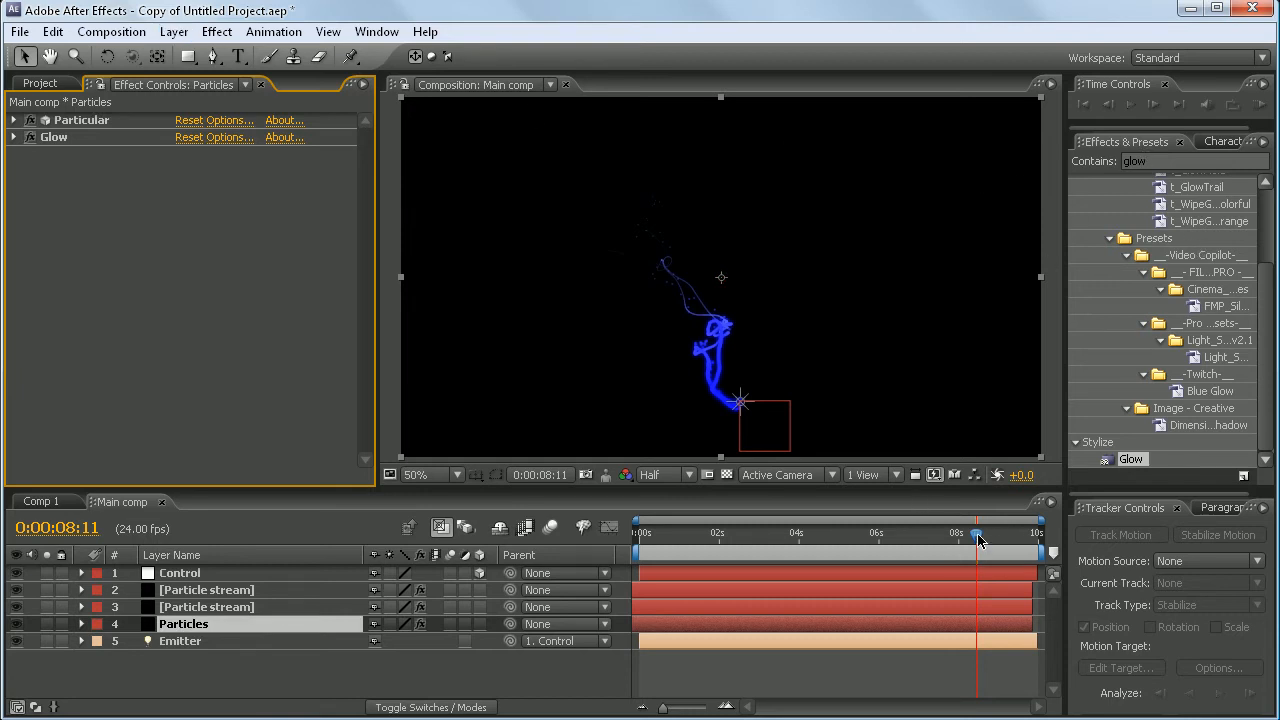
Scrub Main comp back to 0:00:01:12 and compare the look with the finished Comp 1
{"action": "left_click_drag", "start_coordinate": [979, 540], "coordinate": [697, 555]}
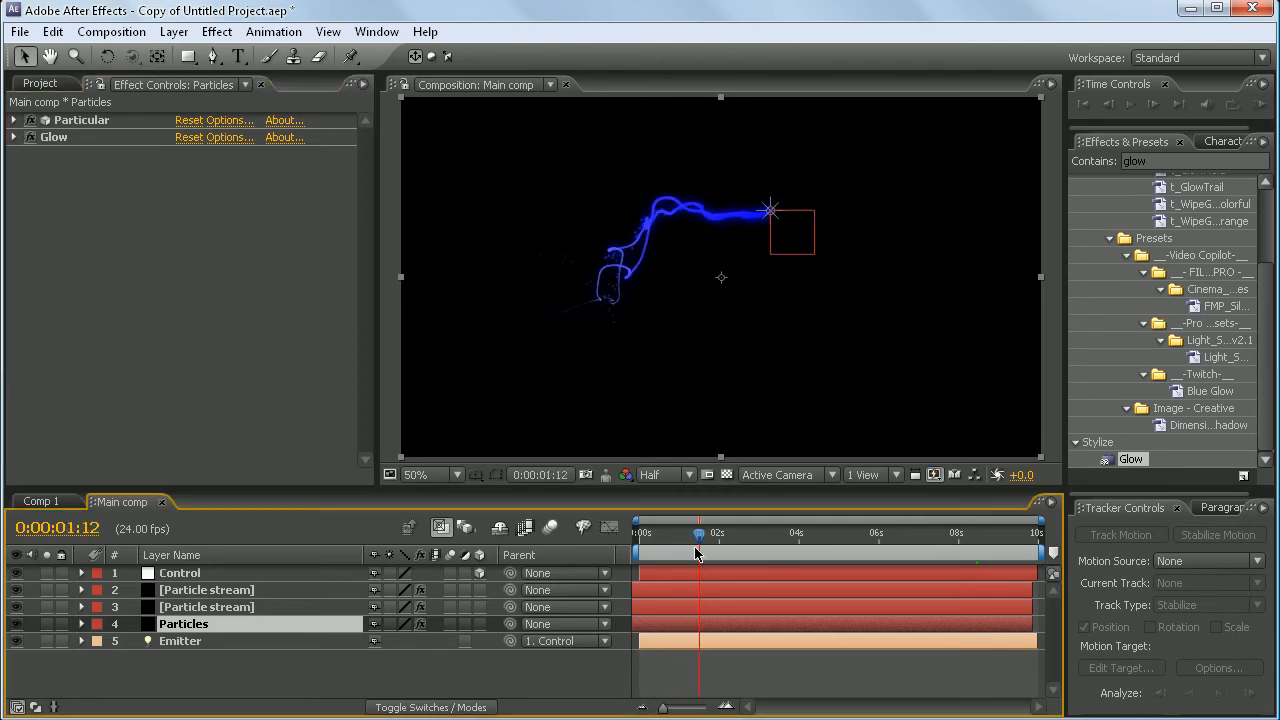
{"action": "left_click", "coordinate": [40, 501]}
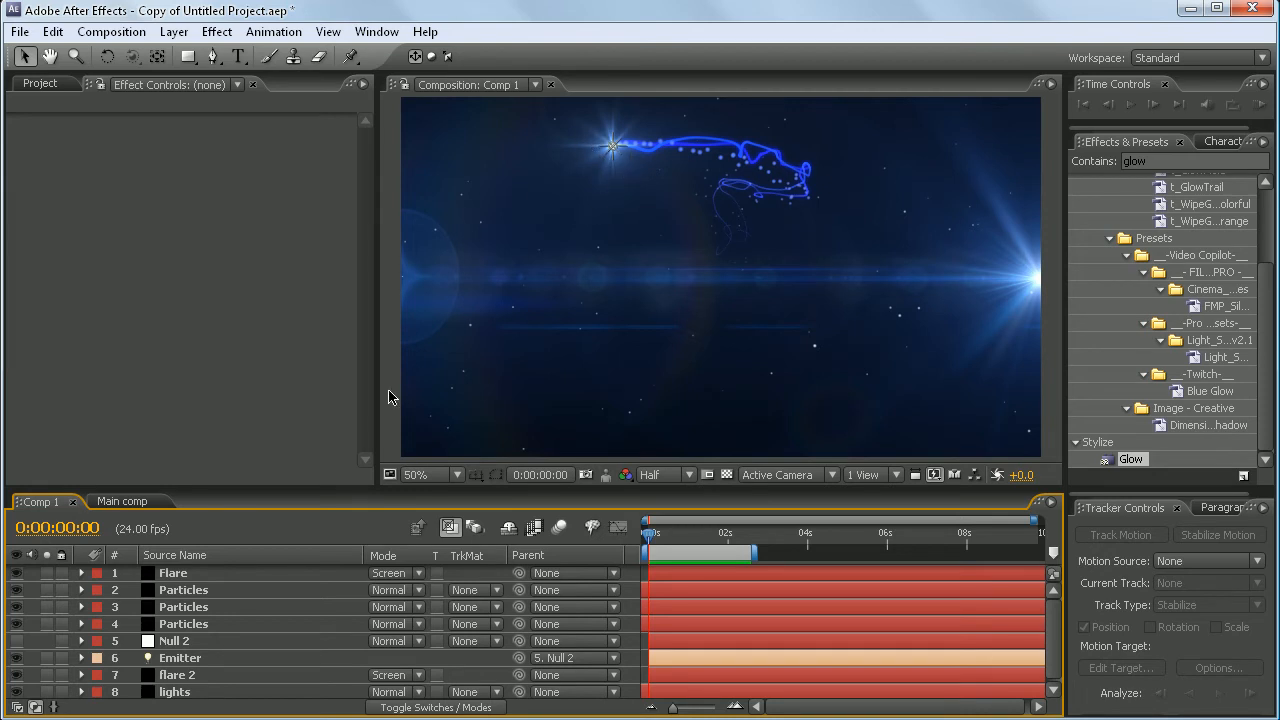
{"action": "left_click", "coordinate": [180, 500]}
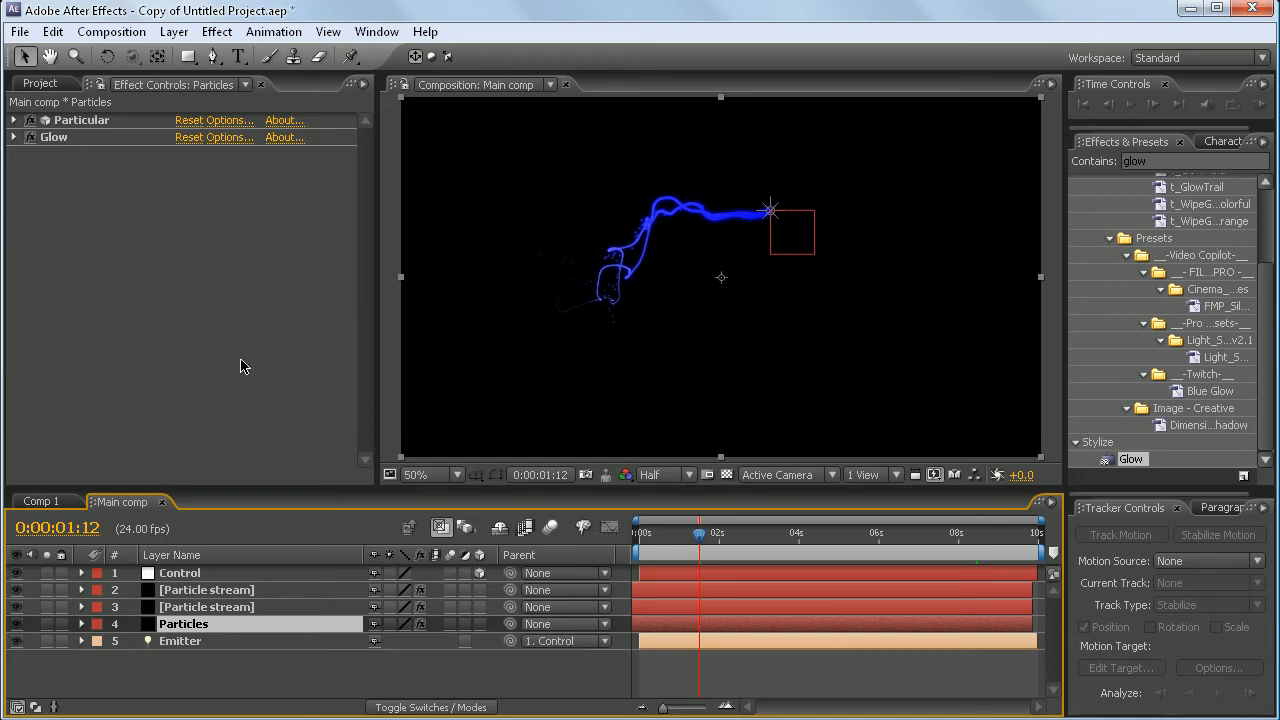
Create a black comp-size solid named Flare, 1280 by 720 pixels, in Main comp
{"action": "left_click", "coordinate": [174, 31]}
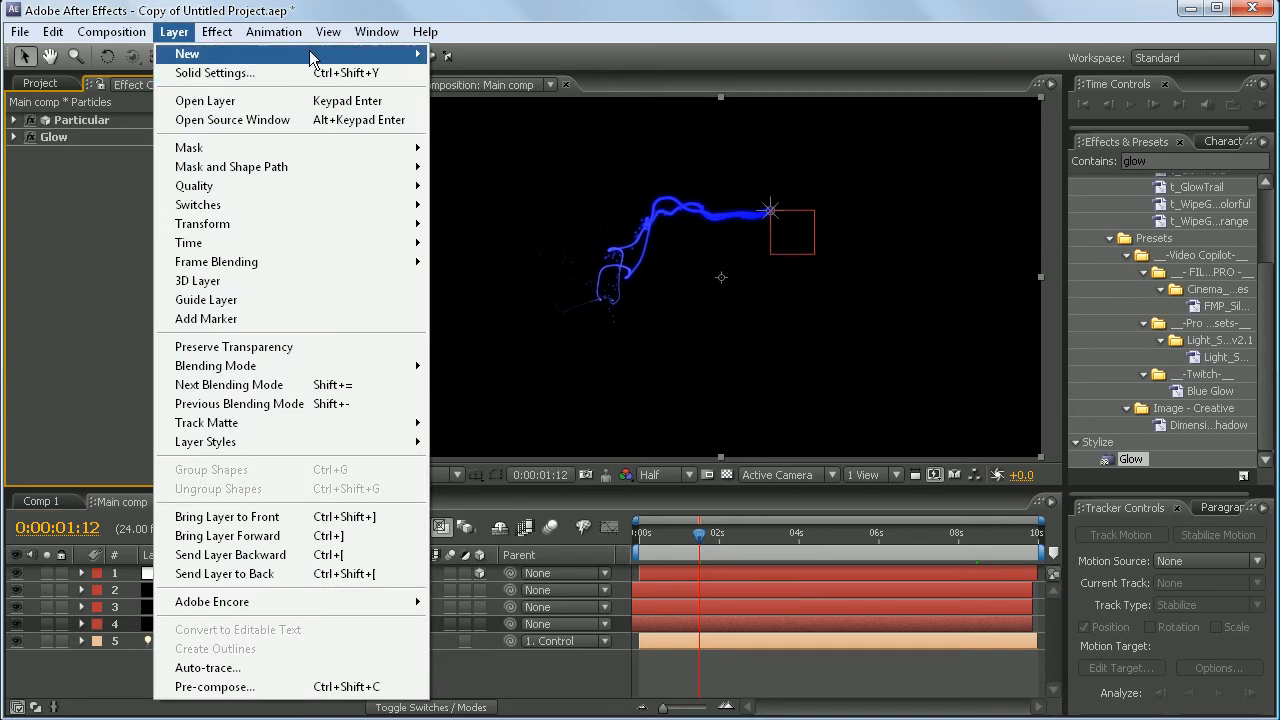
{"action": "mouse_move", "coordinate": [310, 56]}
{"action": "left_click", "coordinate": [473, 77]}
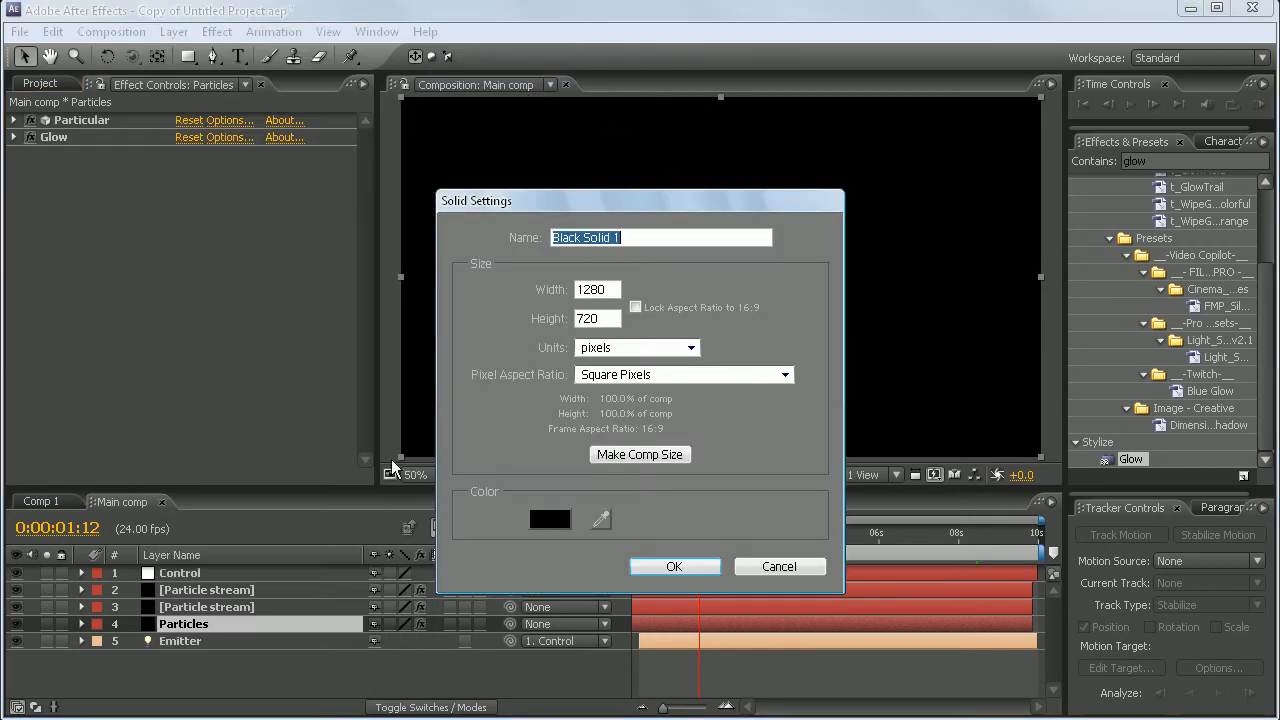
{"action": "type", "text": "Flare"}
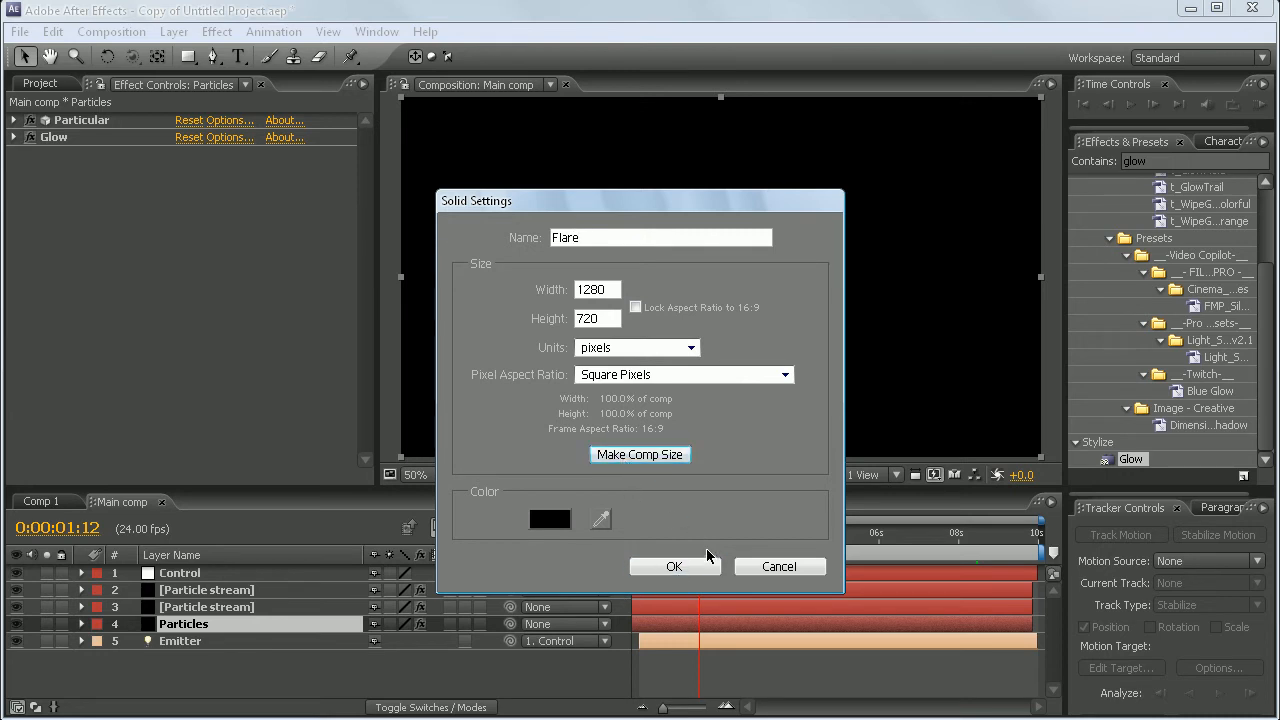
{"action": "left_click", "coordinate": [672, 566]}
Find the Optical Flares effect by searching for "optical" and apply it to the Flare layer
{"action": "left_click", "coordinate": [1176, 163]}
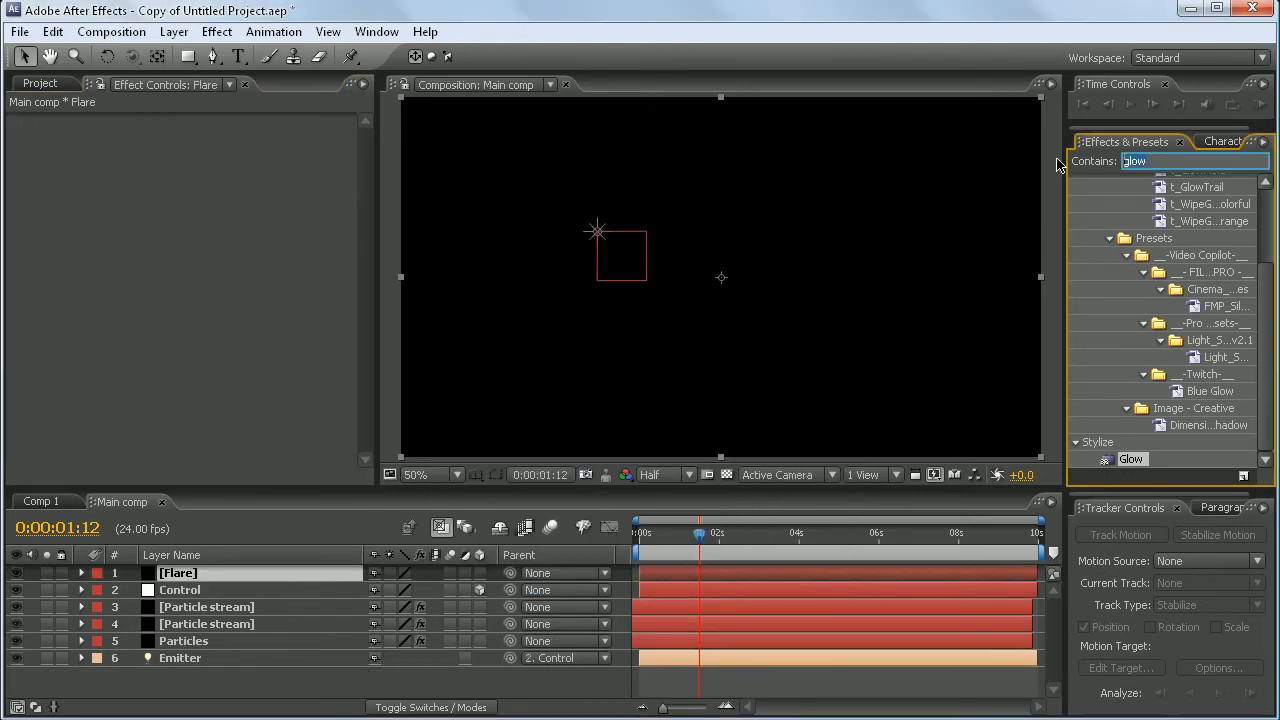
{"action": "type", "text": "optical"}
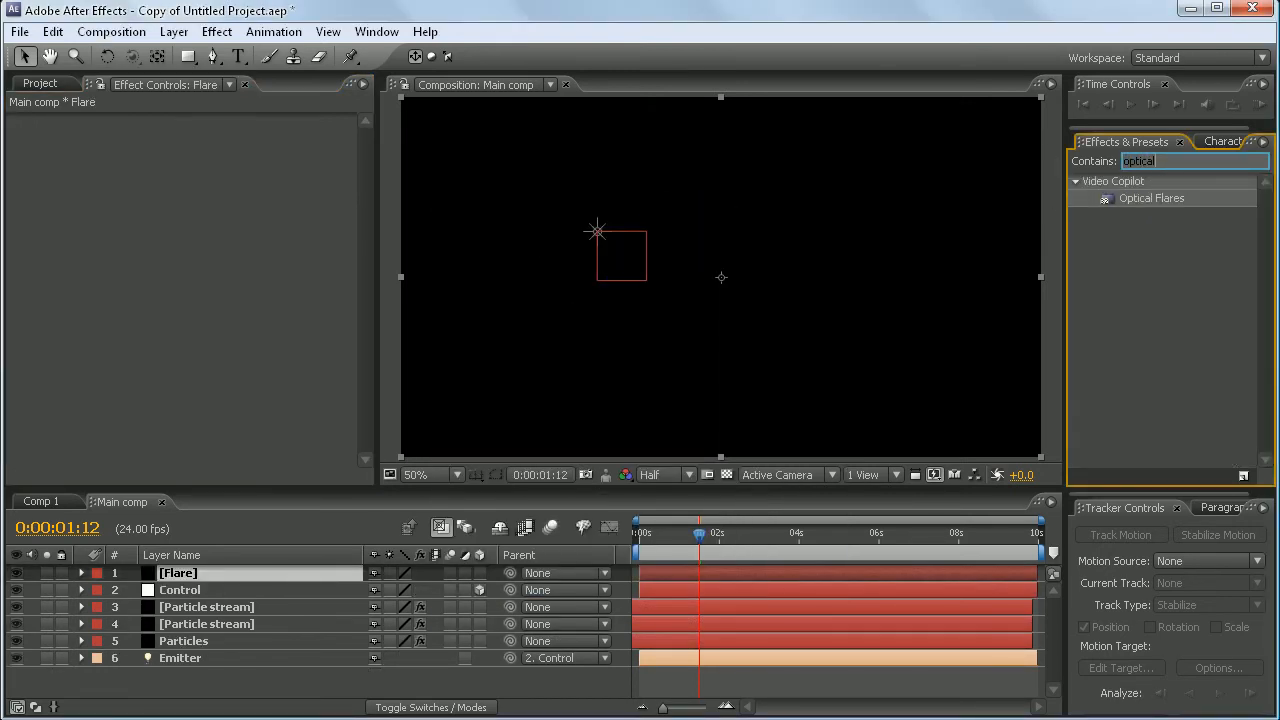
{"action": "left_click_drag", "start_coordinate": [1152, 199], "coordinate": [737, 289]}
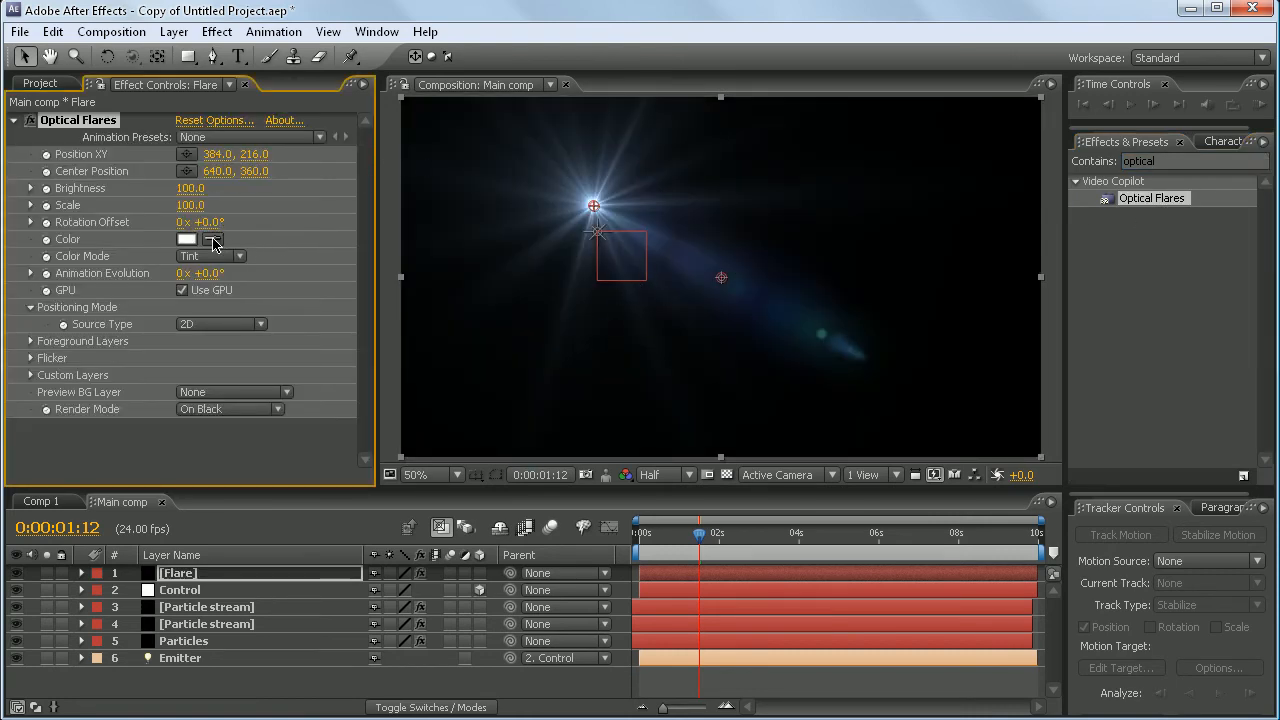
Set the Flare layer's blending mode to Screen and return the timeline to its switches display
{"action": "left_click", "coordinate": [466, 709]}
{"action": "left_click", "coordinate": [407, 572]}
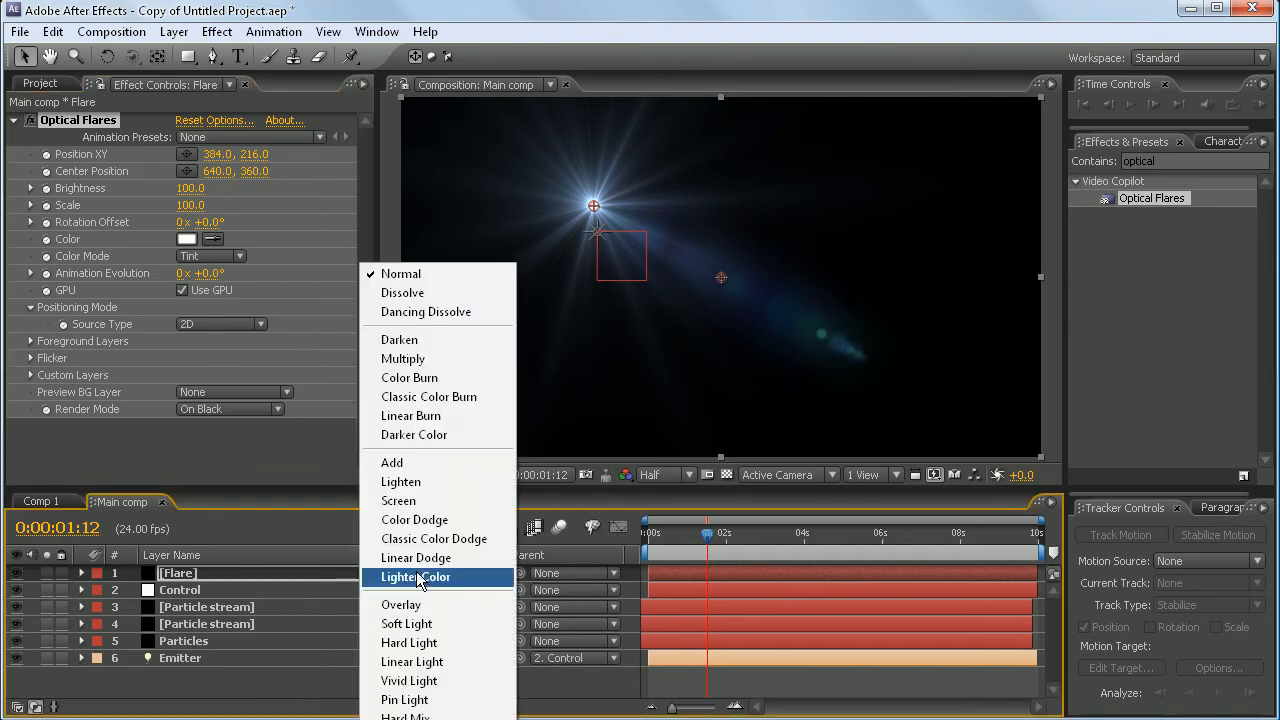
{"action": "left_click", "coordinate": [425, 500]}
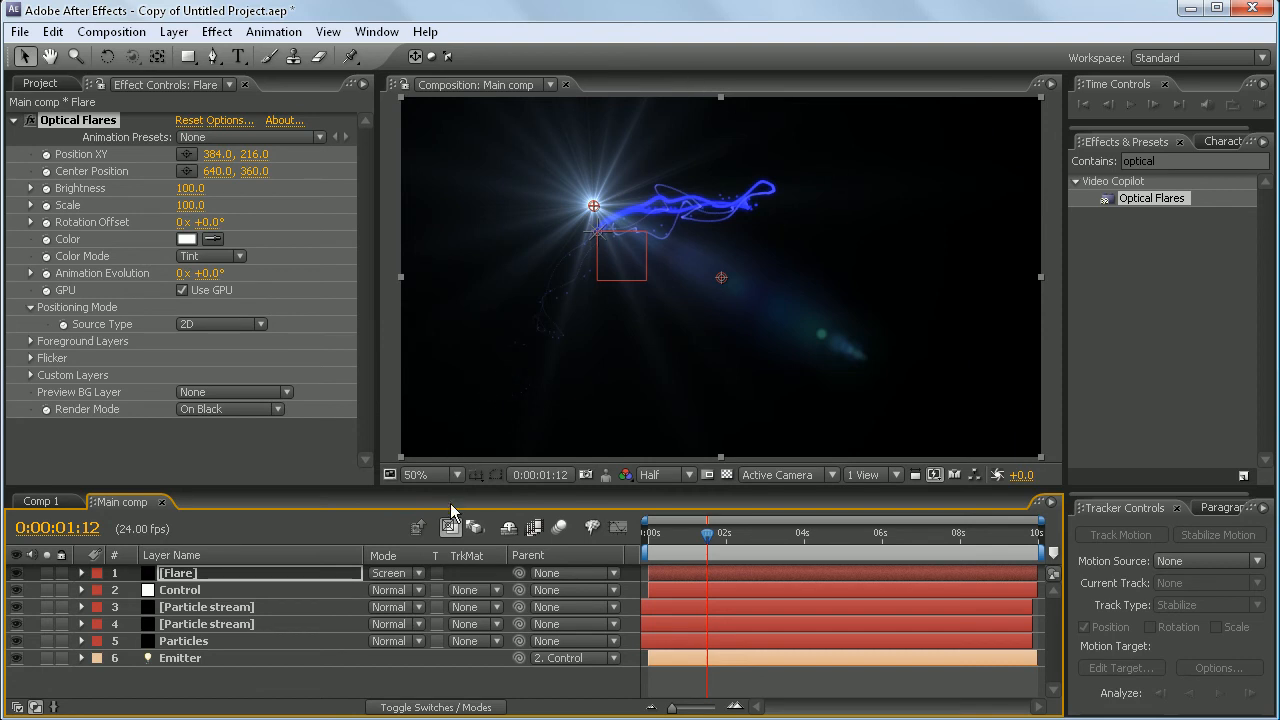
{"action": "left_click", "coordinate": [444, 707]}
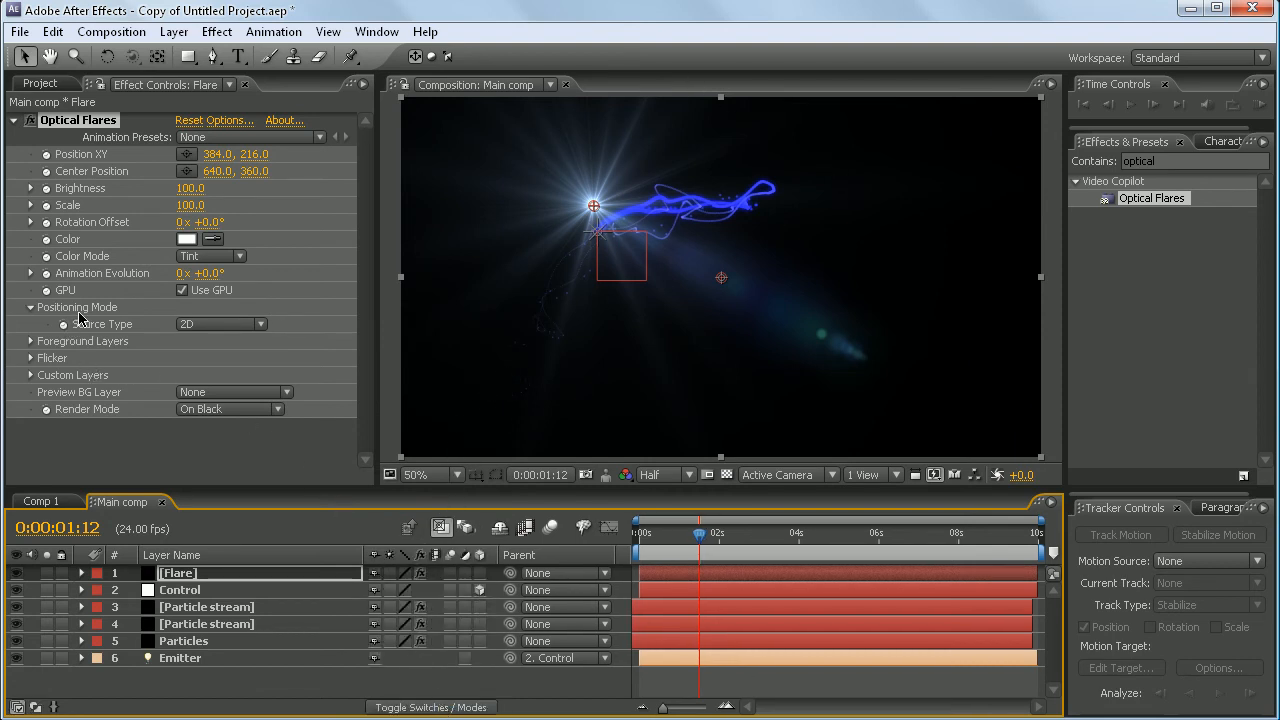
Set the Optical Flares Source Type to Track Lights and play back the animation from the start
{"action": "left_click", "coordinate": [211, 330]}
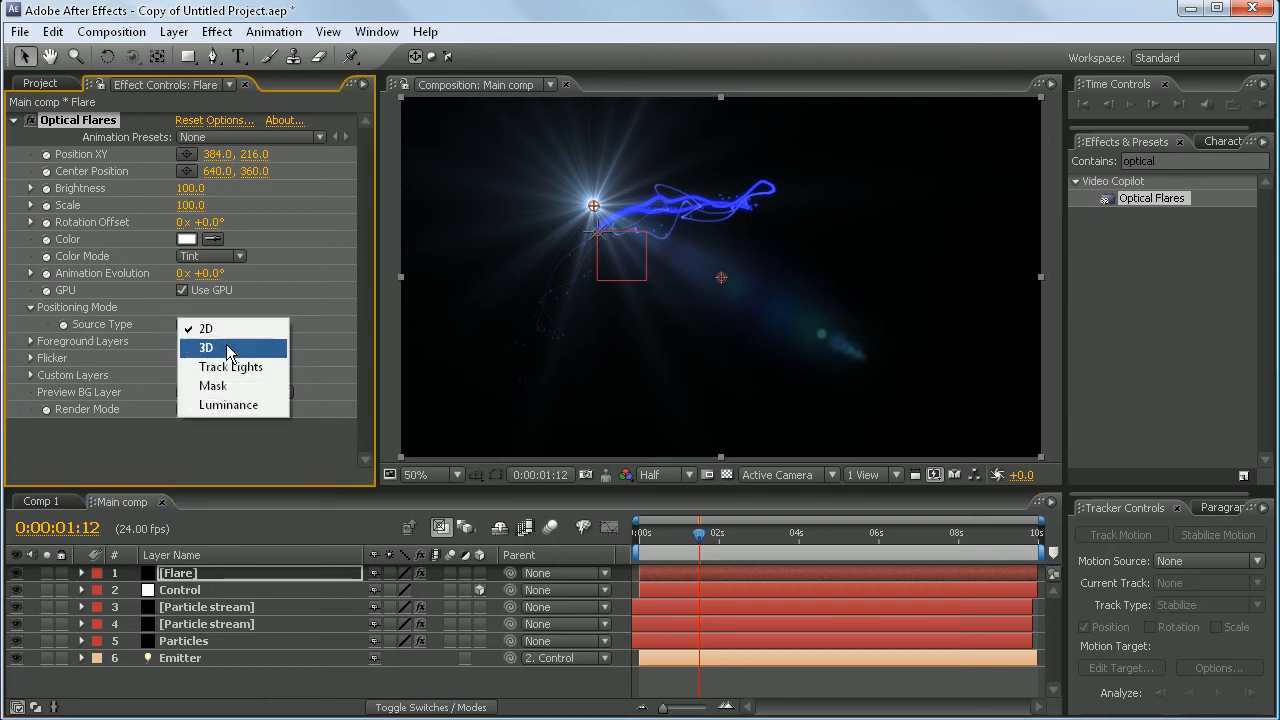
{"action": "left_click", "coordinate": [229, 363]}
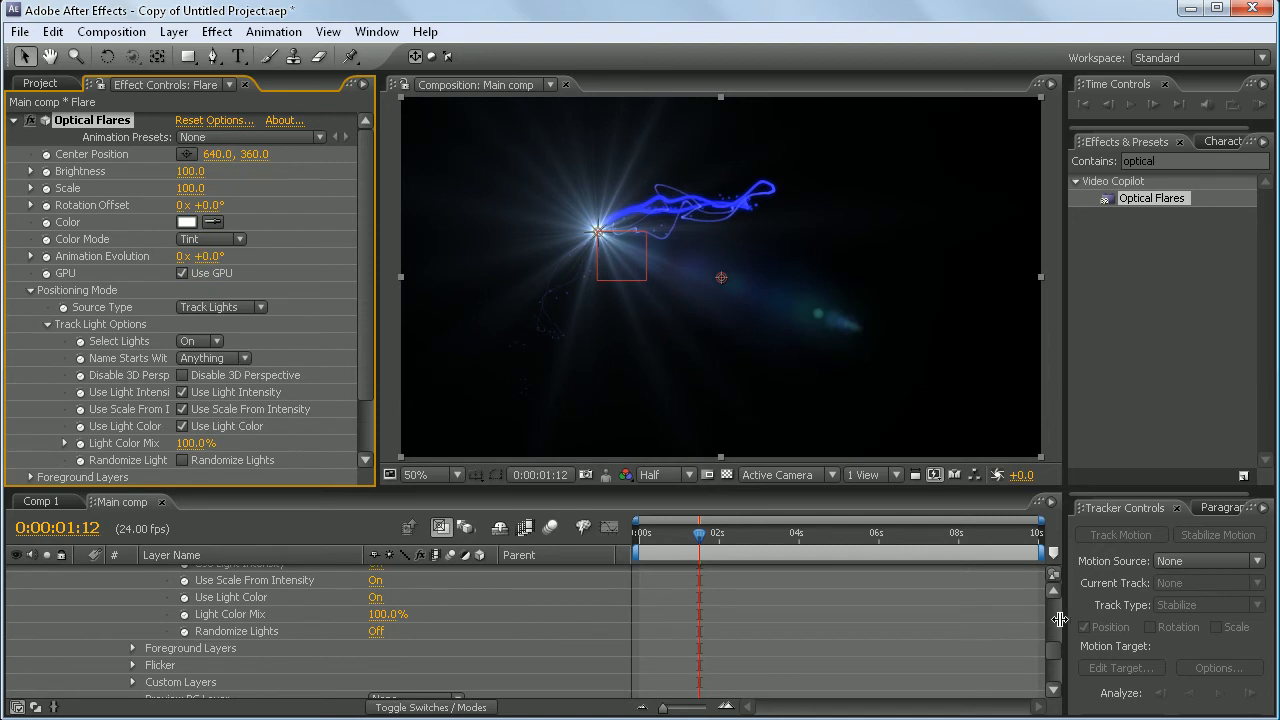
{"action": "left_click_drag", "start_coordinate": [700, 538], "coordinate": [620, 537]}
{"action": "left_click", "coordinate": [1128, 106]}
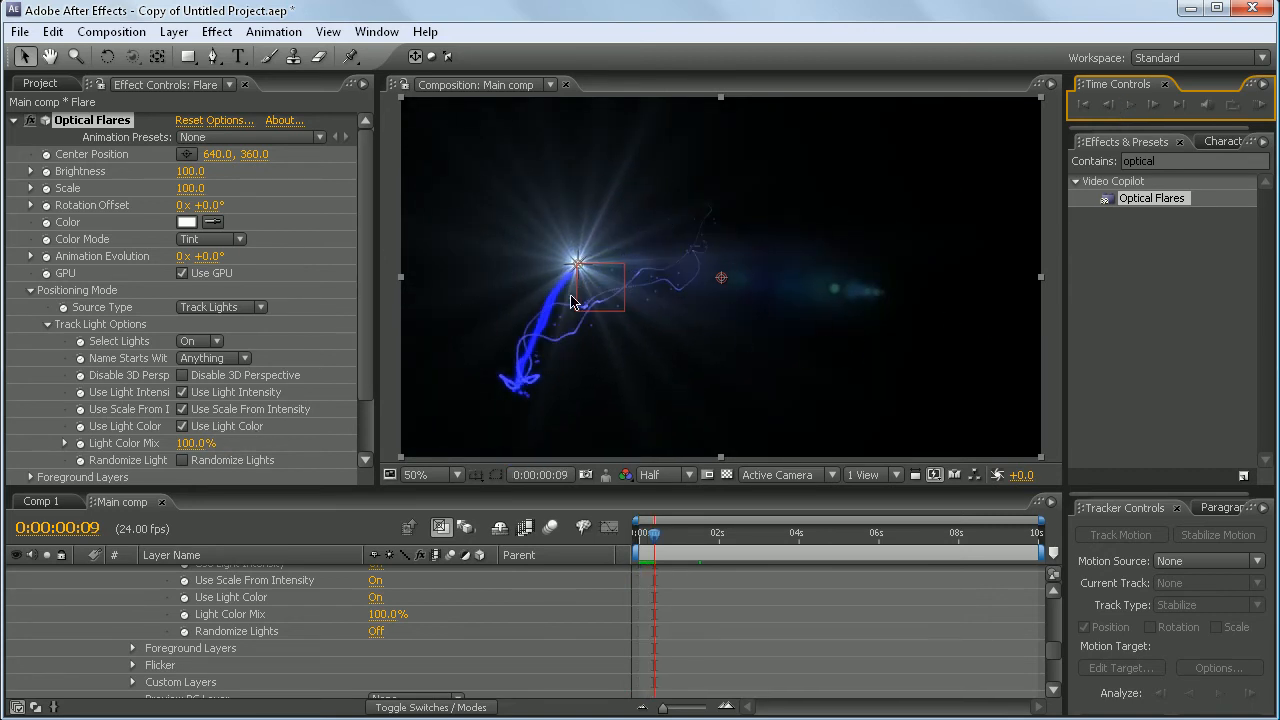
Load the North Star flare from the Pro Presets folder in the Optical Flares options
{"action": "left_click", "coordinate": [231, 121]}
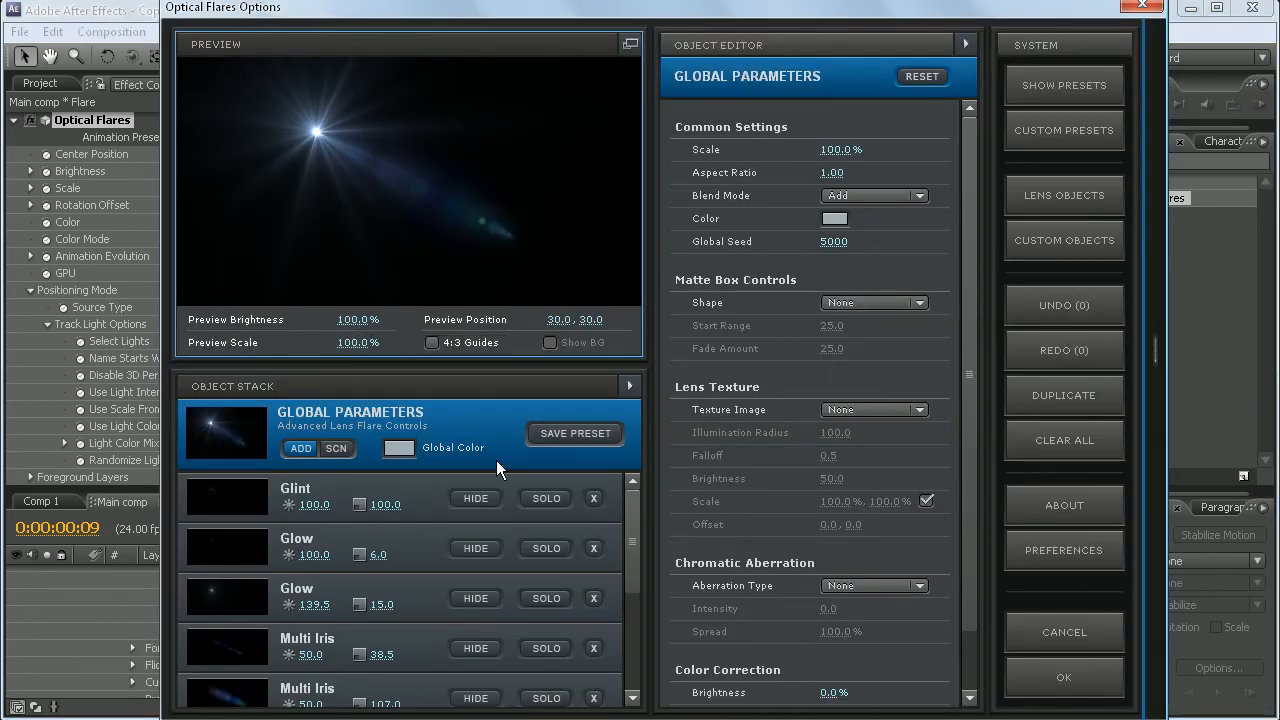
{"action": "left_click", "coordinate": [1078, 90]}
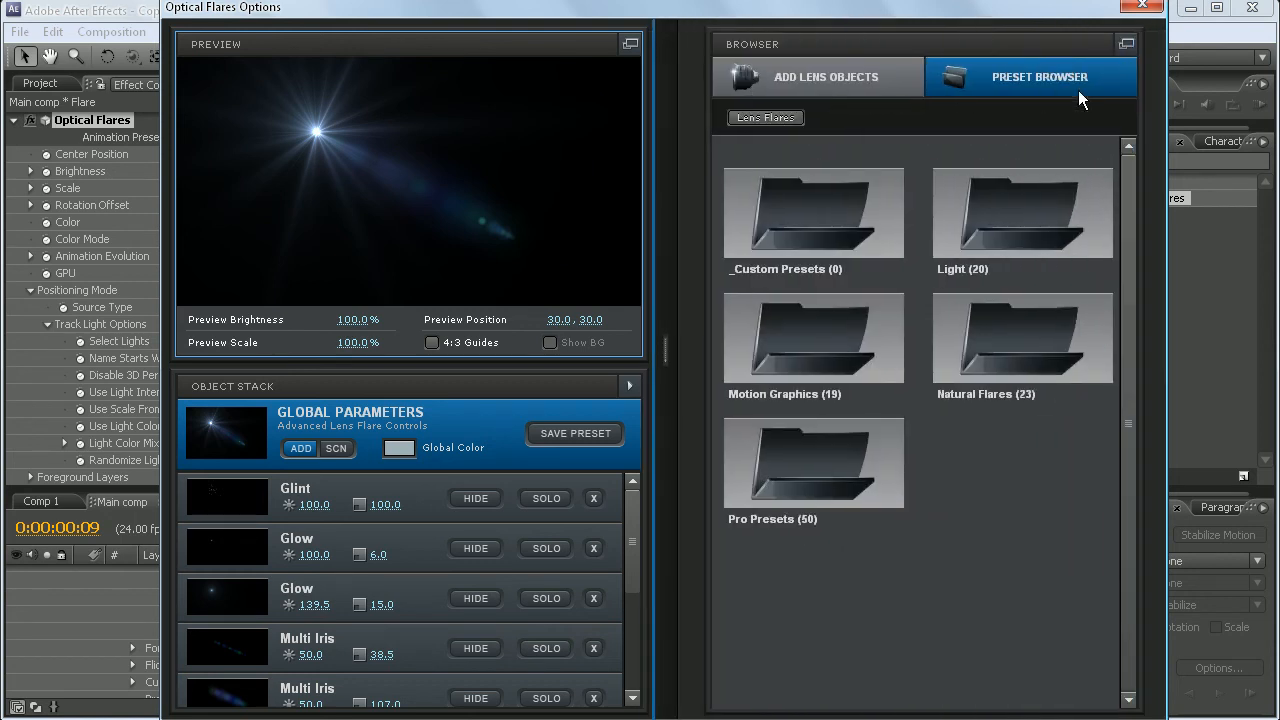
{"action": "left_click", "coordinate": [810, 482]}
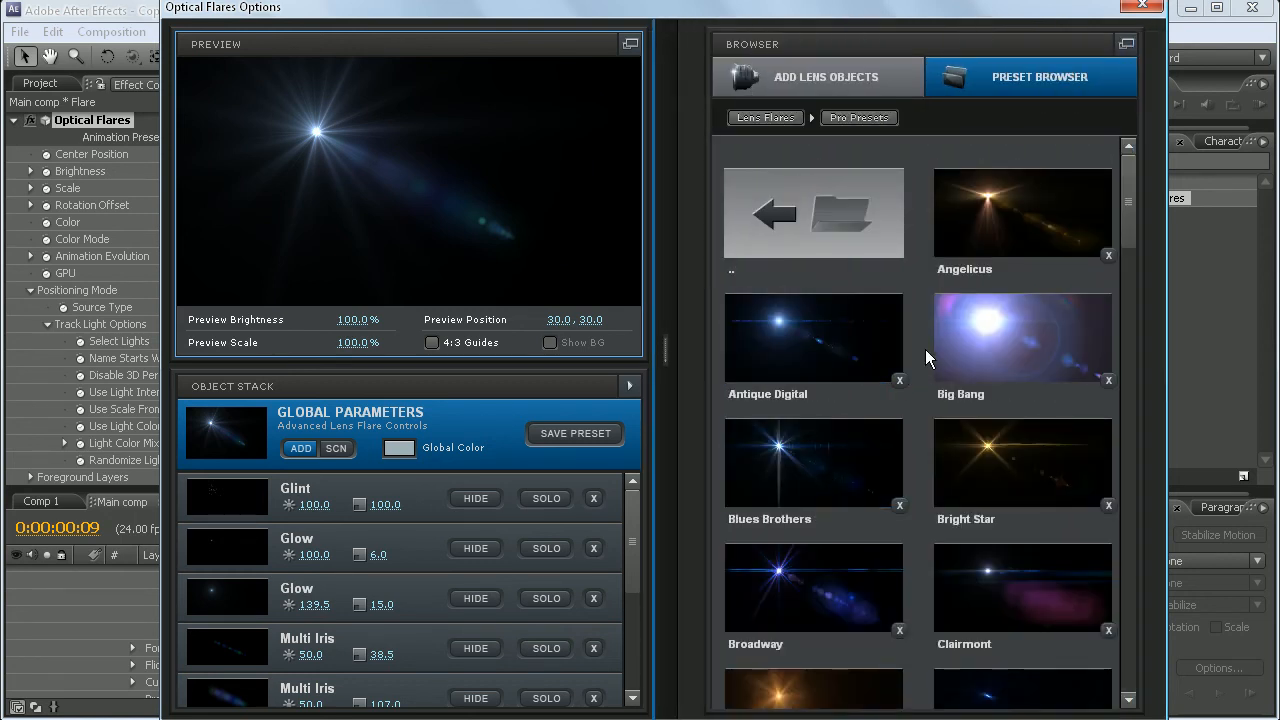
{"action": "scroll", "coordinate": [926, 349], "scroll_direction": "down", "scroll_amount": 10}
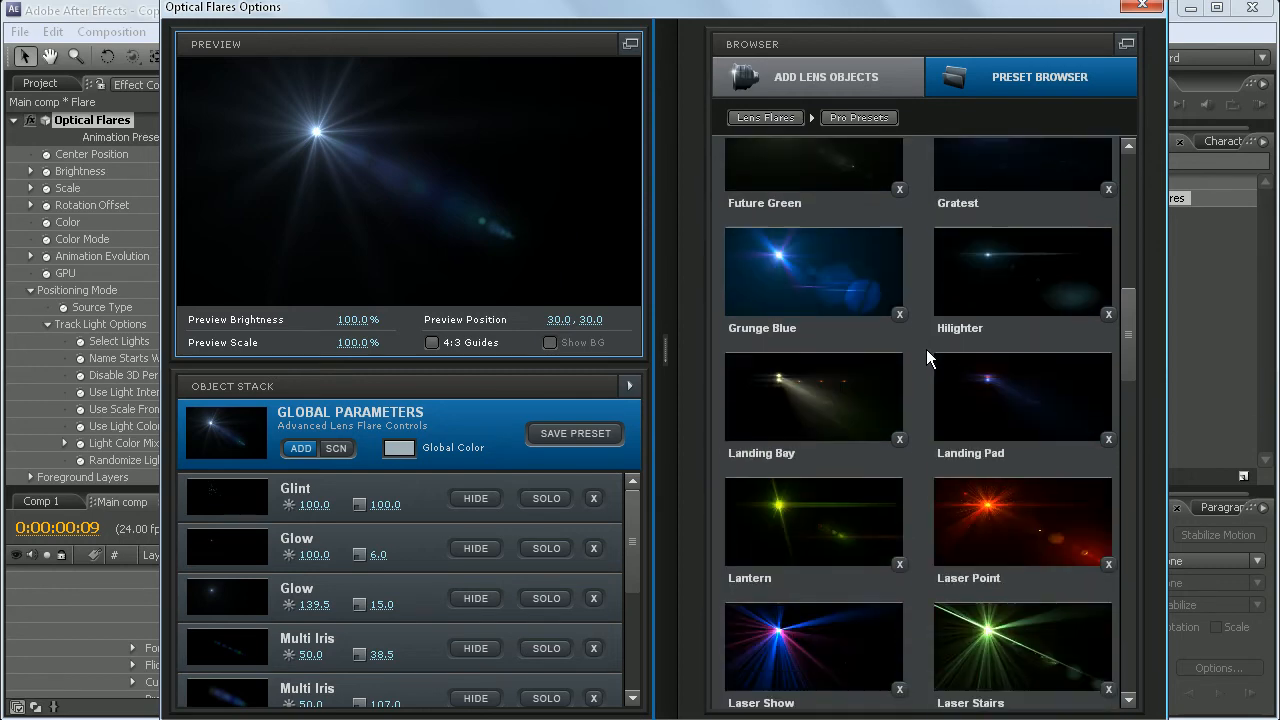
{"action": "scroll", "coordinate": [926, 349], "scroll_direction": "down", "scroll_amount": 8}
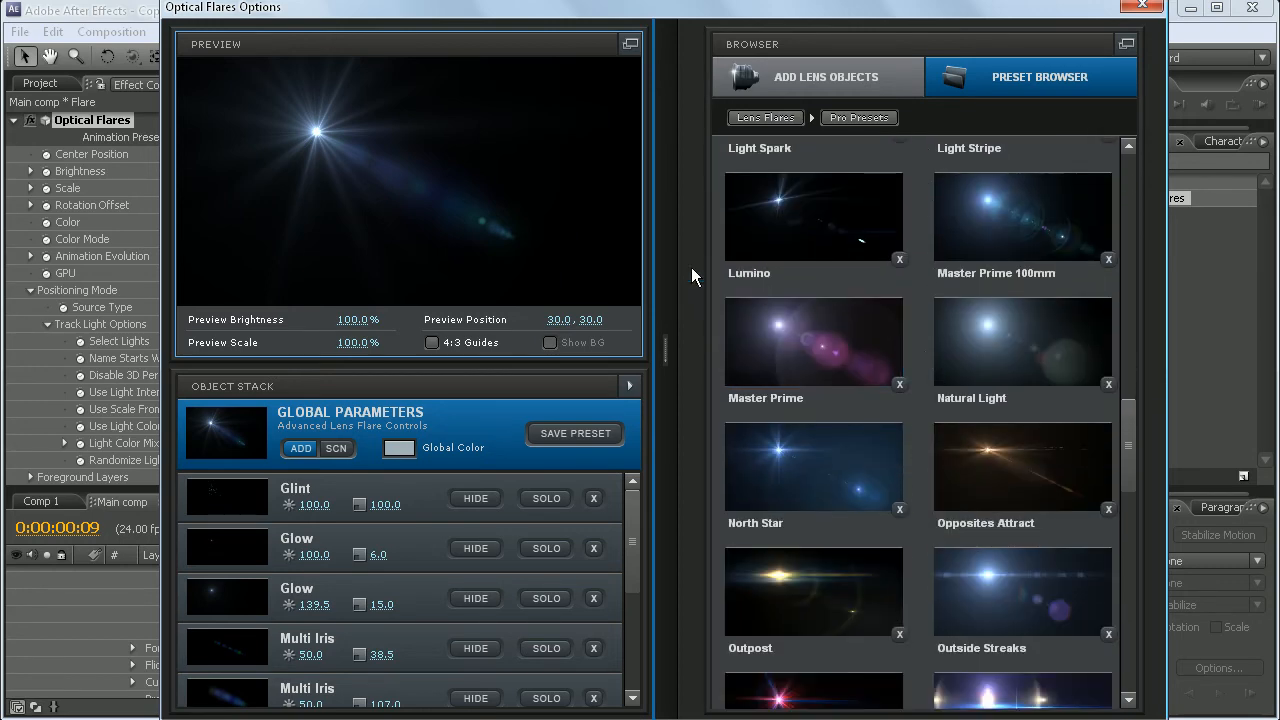
{"action": "left_click", "coordinate": [1078, 90]}
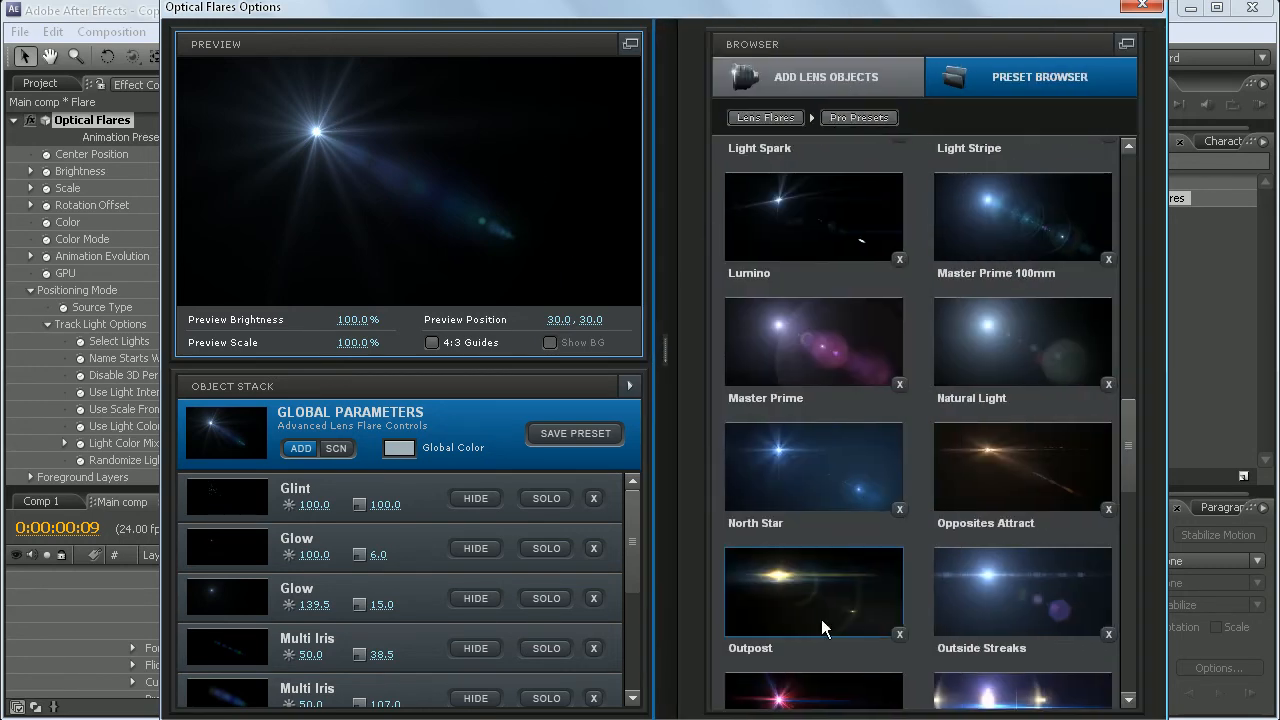
{"action": "scroll", "coordinate": [821, 619], "scroll_direction": "down", "scroll_amount": 3}
{"action": "left_click", "coordinate": [795, 296]}
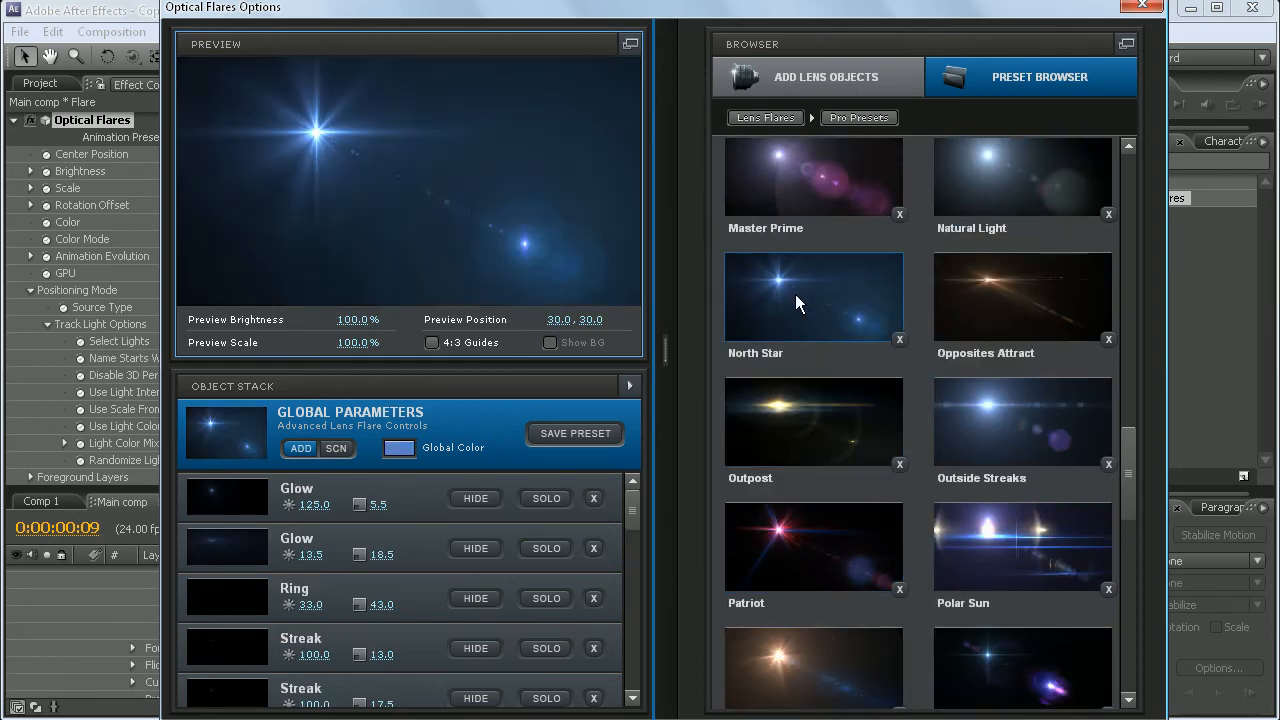
Delete the last Glow, the 308.0 and 421.0 Rings, and both 132.0 Multi Iris objects from the flare's object stack
{"action": "scroll", "coordinate": [535, 580], "scroll_direction": "down", "scroll_amount": 10}
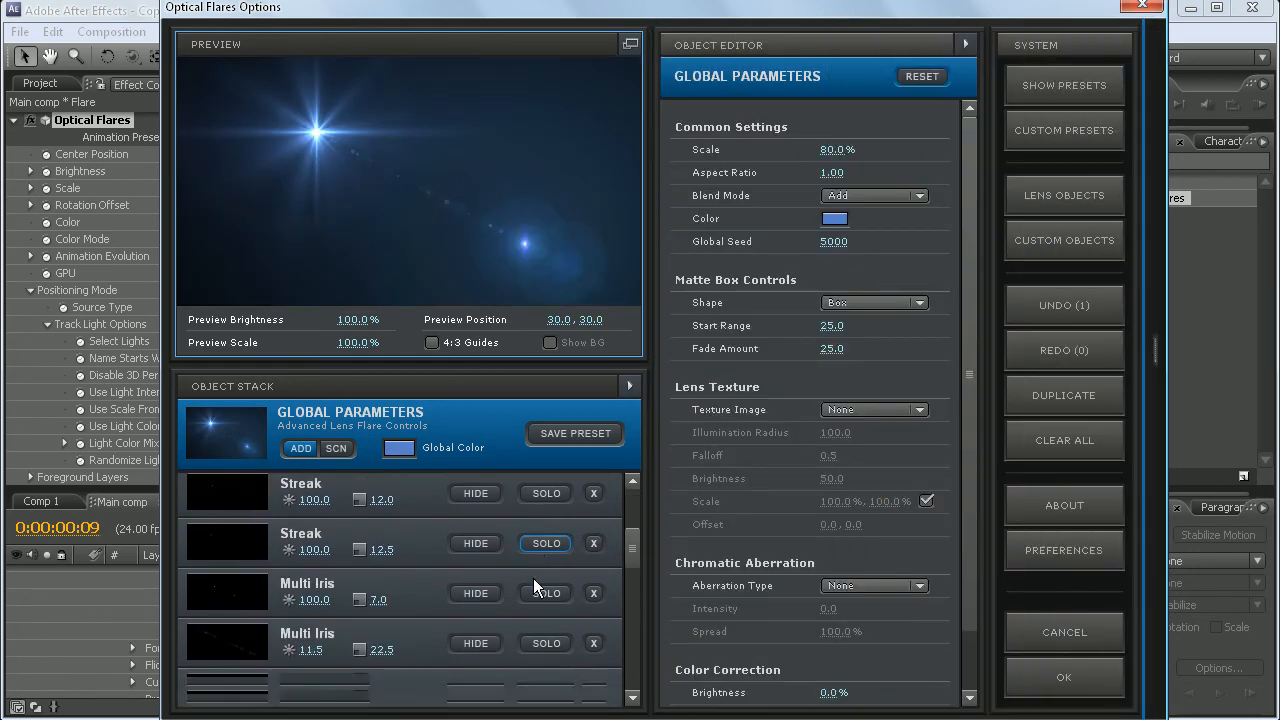
{"action": "scroll", "coordinate": [533, 578], "scroll_direction": "down", "scroll_amount": 5}
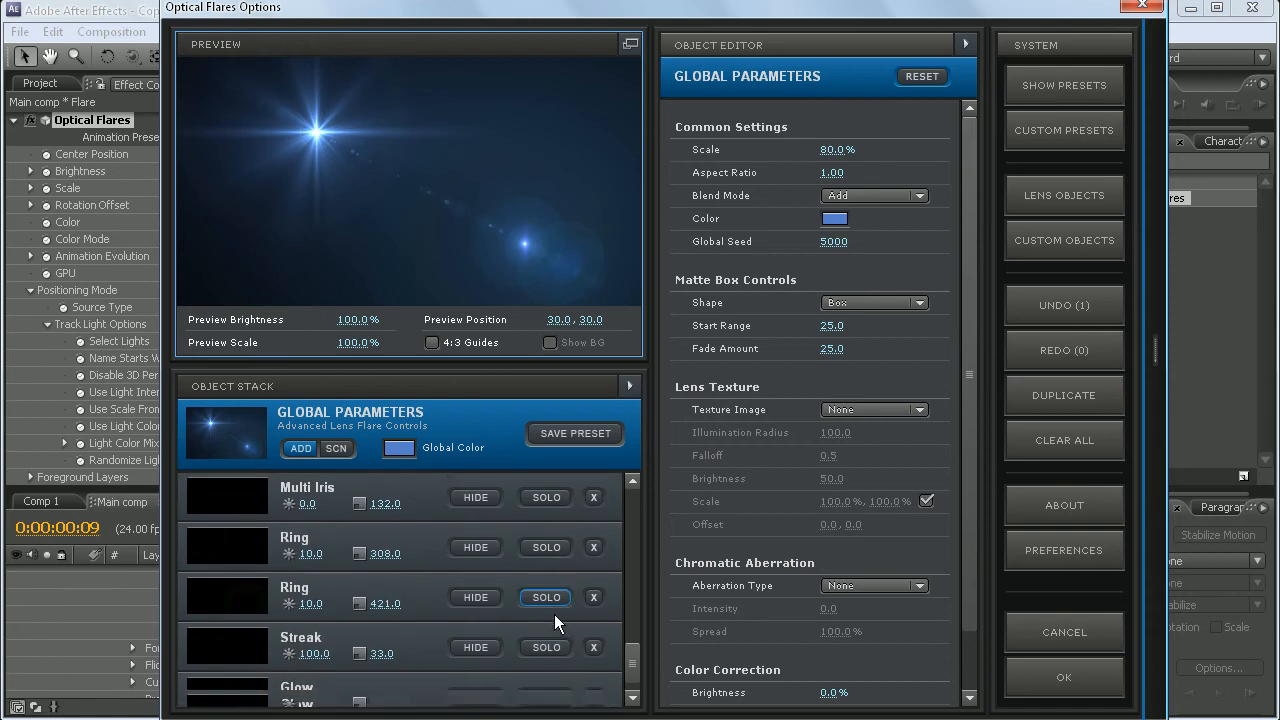
{"action": "left_click", "coordinate": [592, 682]}
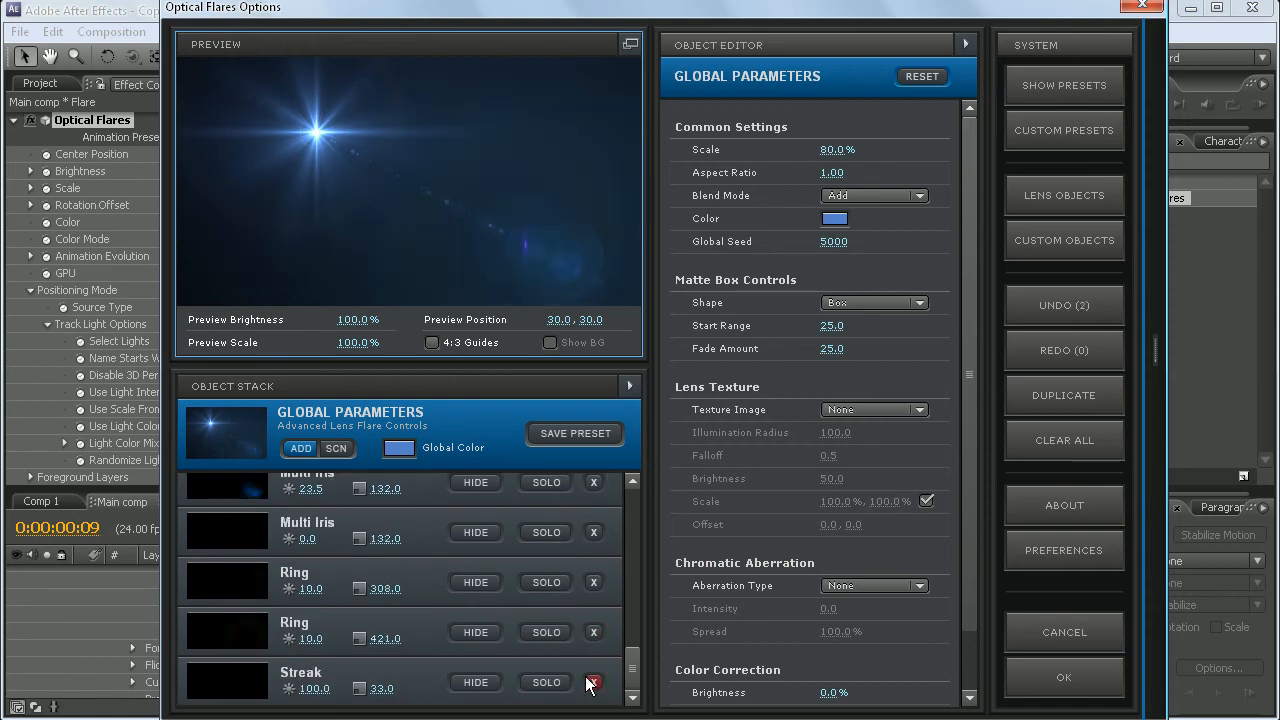
{"action": "left_click", "coordinate": [595, 631]}
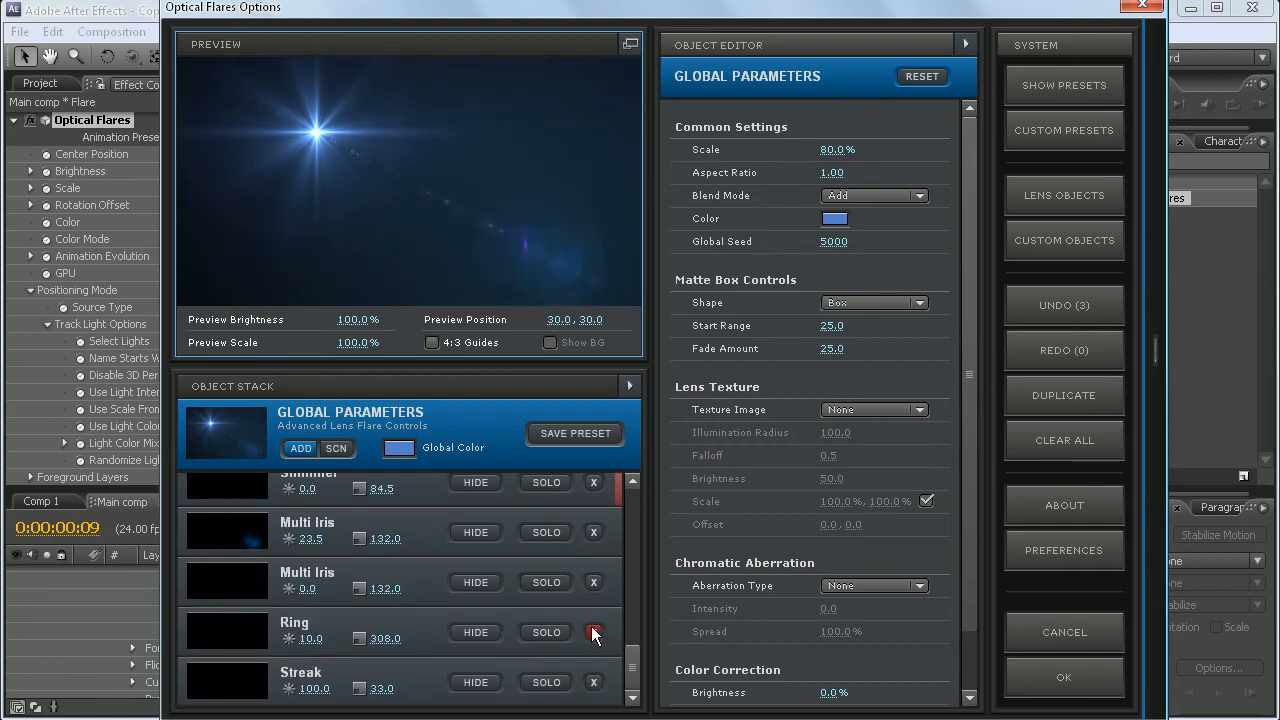
{"action": "left_click", "coordinate": [593, 633]}
{"action": "left_click", "coordinate": [593, 582]}
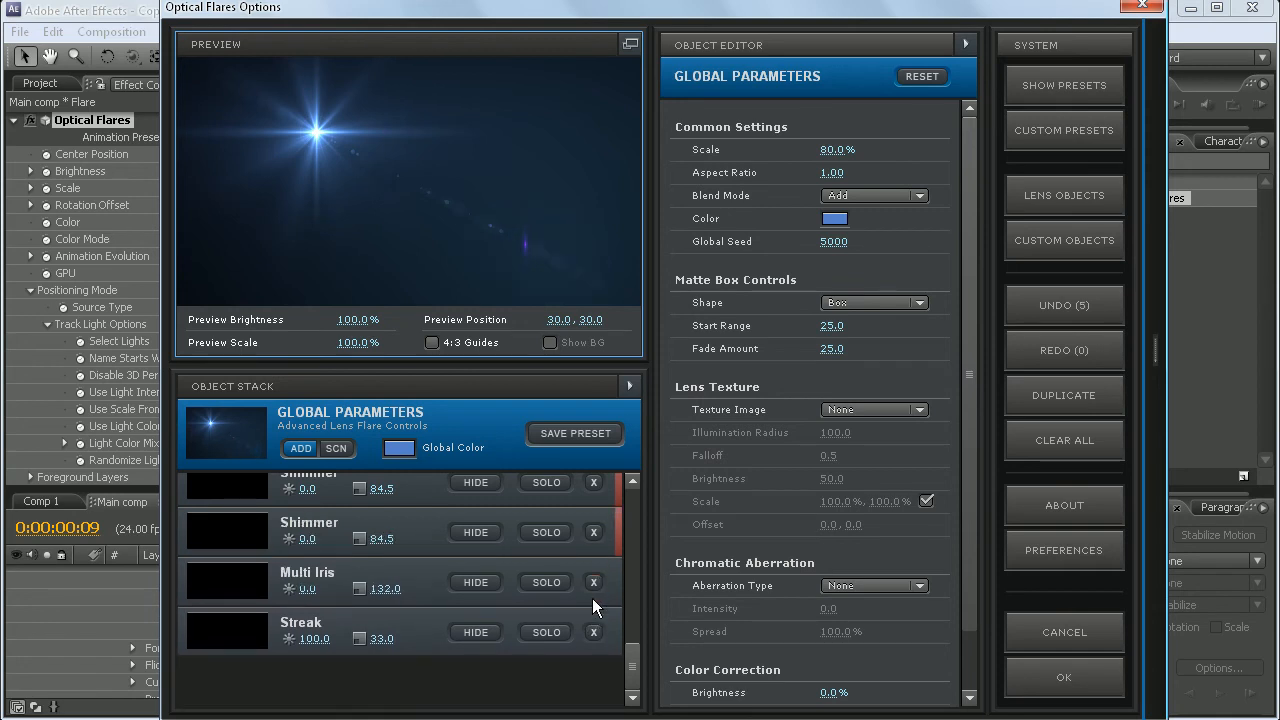
{"action": "left_click", "coordinate": [593, 633]}
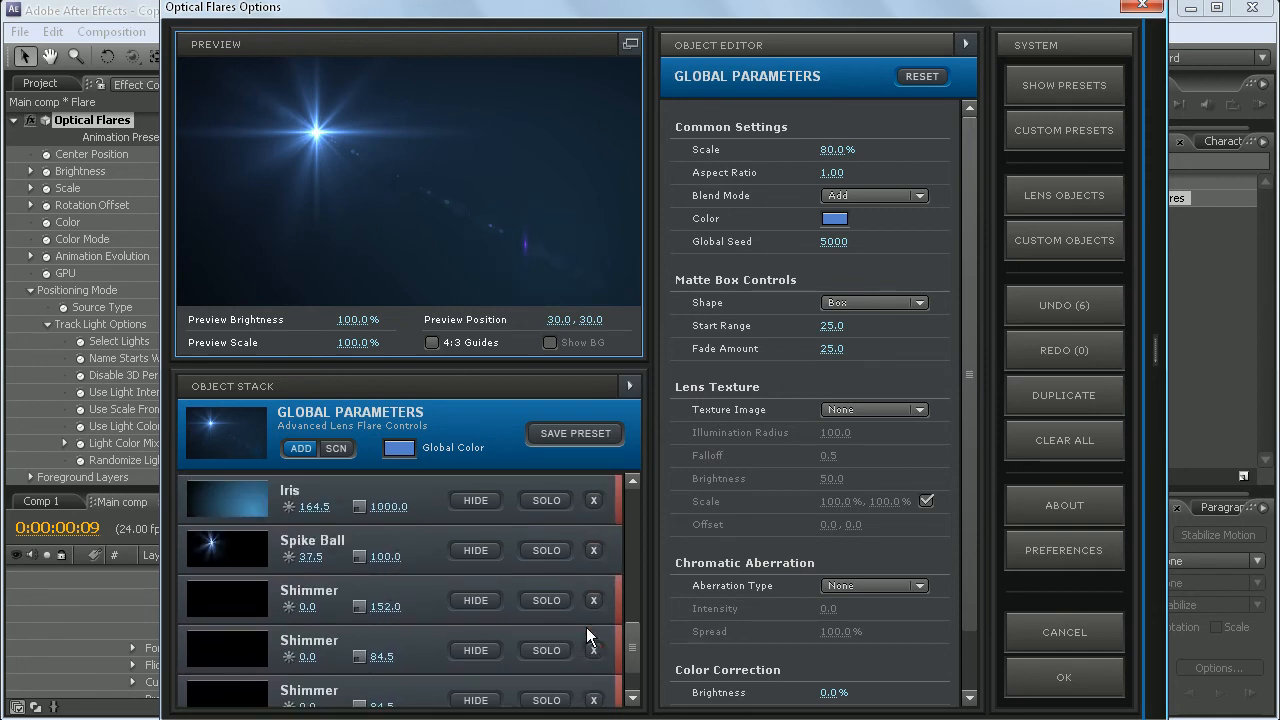
Remove both 1000.0 Iris objects and the 22.5 and 7.0 Multi Iris objects from the flare's object stack
{"action": "left_click", "coordinate": [593, 535]}
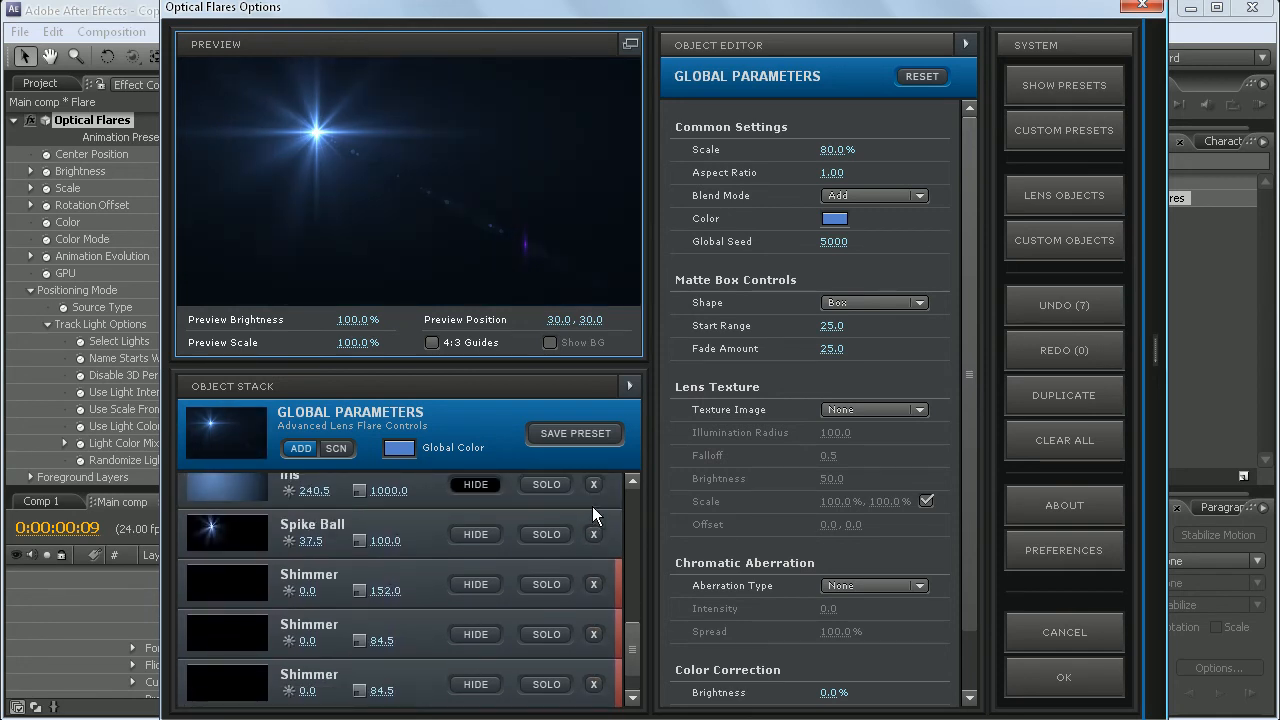
{"action": "left_click", "coordinate": [592, 485]}
{"action": "scroll", "coordinate": [582, 553], "scroll_direction": "up", "scroll_amount": 4}
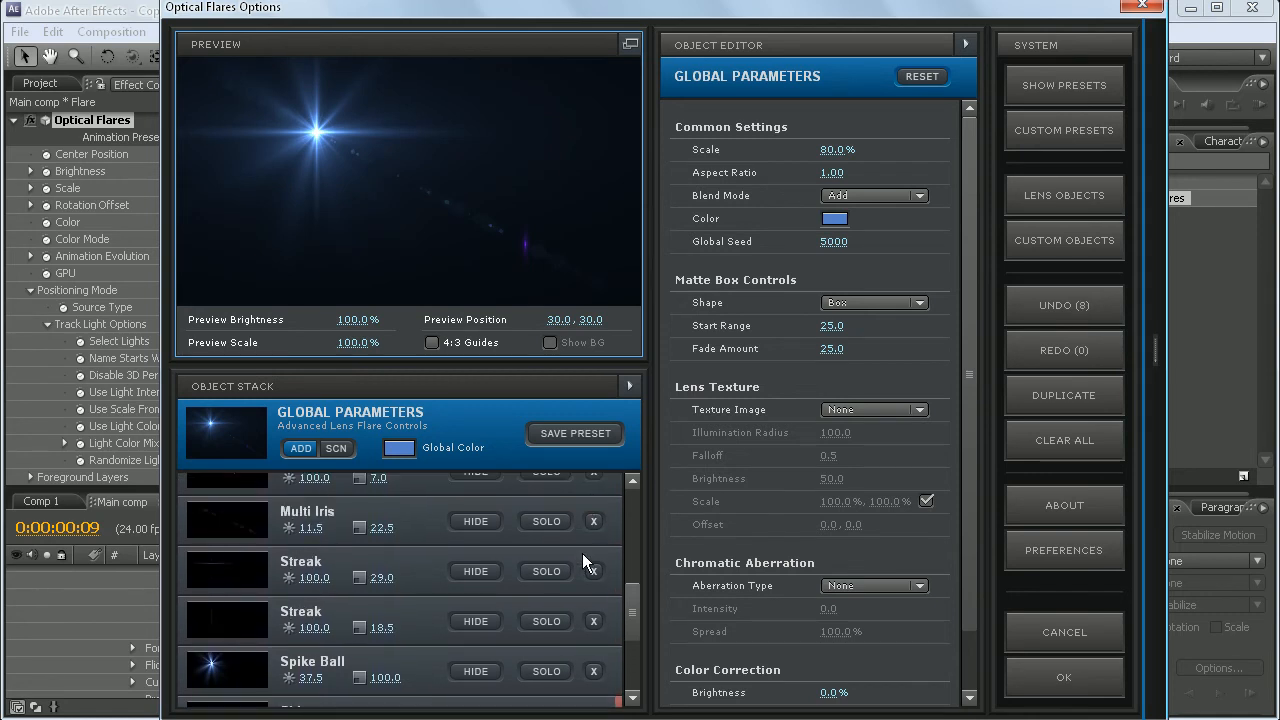
{"action": "scroll", "coordinate": [580, 612], "scroll_direction": "up", "scroll_amount": 2}
{"action": "left_click", "coordinate": [594, 556]}
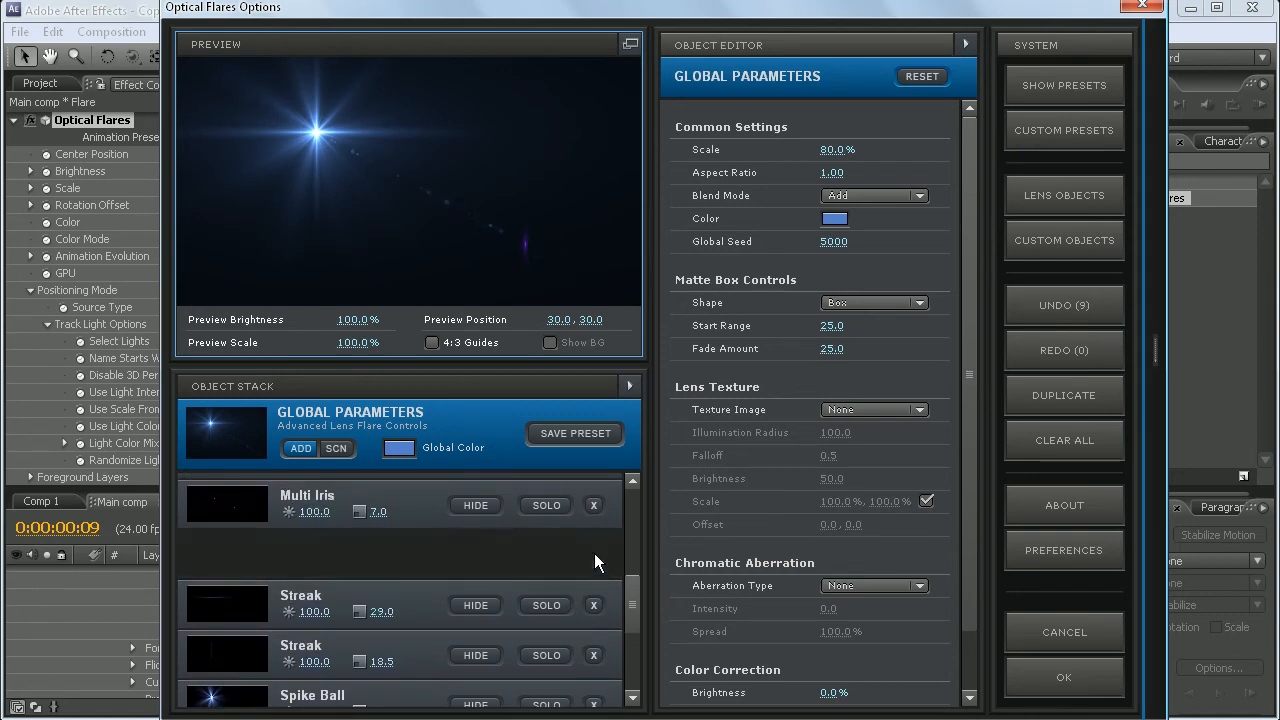
{"action": "left_click", "coordinate": [594, 505]}
Delete the 43.0 Ring and the 33.0 Streak, accept the edited flare, and dismiss the Work Offline dialog
{"action": "scroll", "coordinate": [558, 563], "scroll_direction": "up", "scroll_amount": 2}
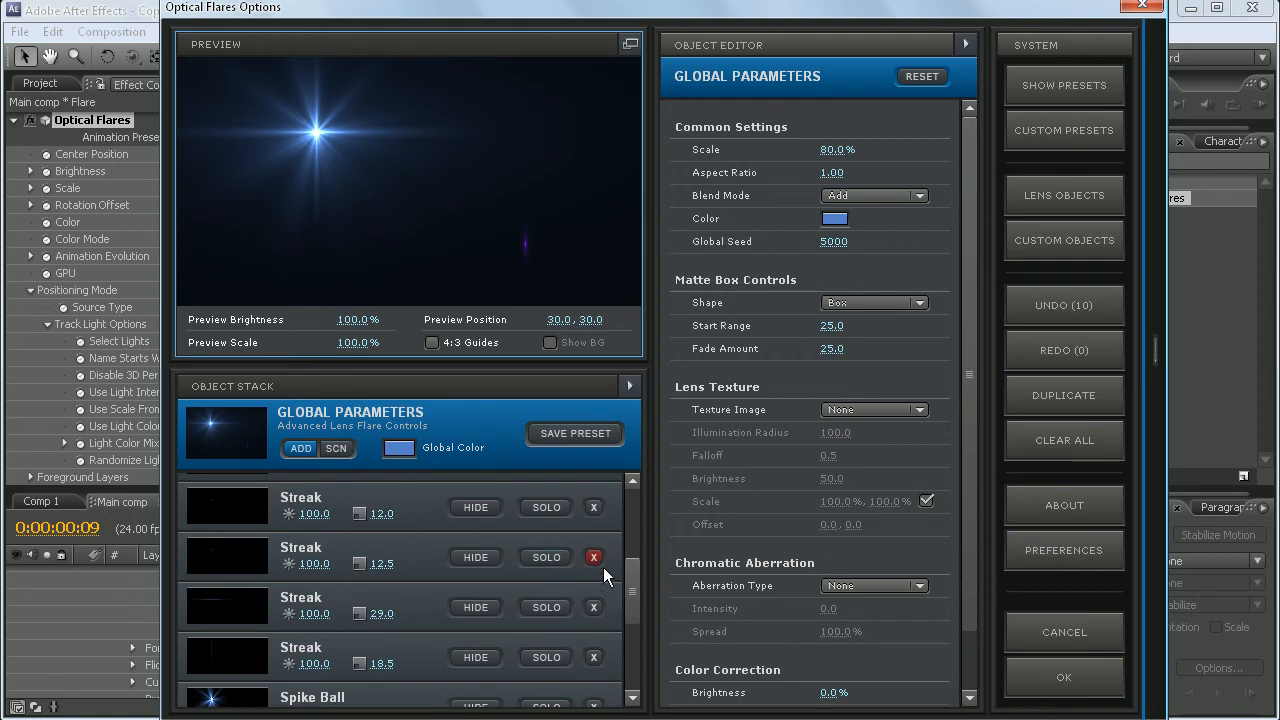
{"action": "scroll", "coordinate": [603, 567], "scroll_direction": "up", "scroll_amount": 2}
{"action": "scroll", "coordinate": [592, 557], "scroll_direction": "up", "scroll_amount": 5}
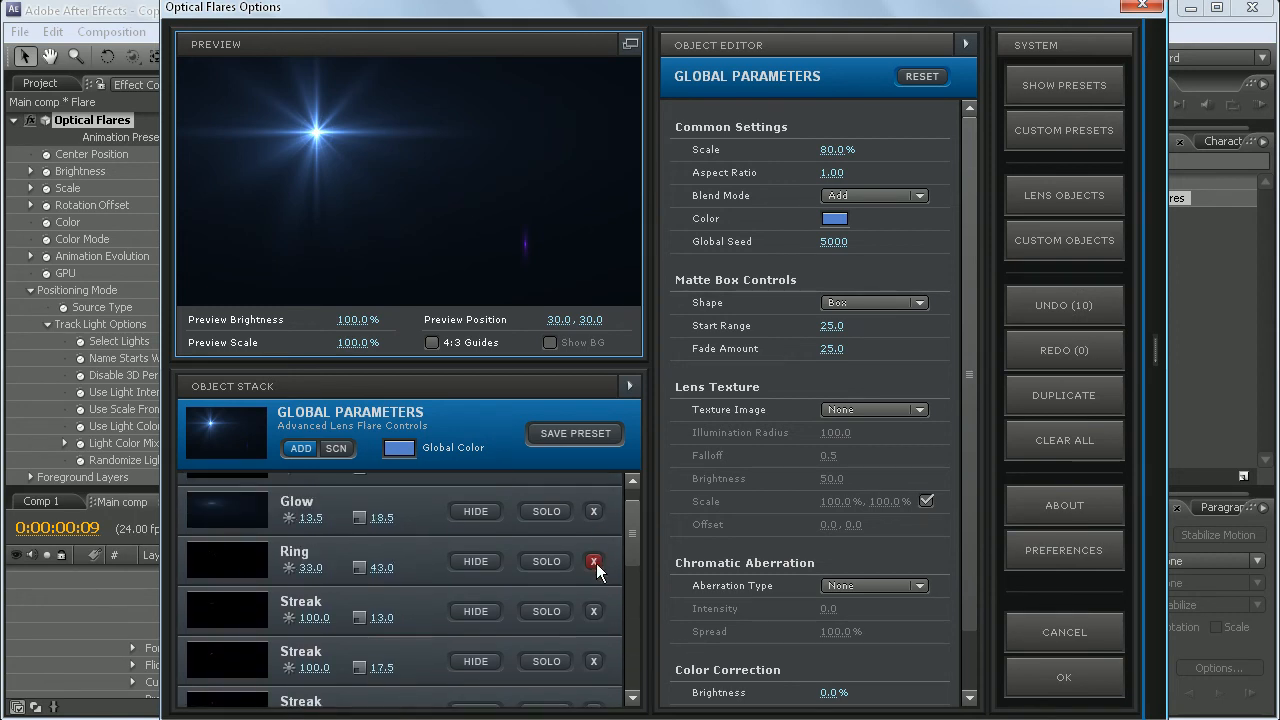
{"action": "left_click", "coordinate": [593, 562]}
{"action": "scroll", "coordinate": [441, 594], "scroll_direction": "up", "scroll_amount": 2}
{"action": "scroll", "coordinate": [446, 596], "scroll_direction": "down", "scroll_amount": 6}
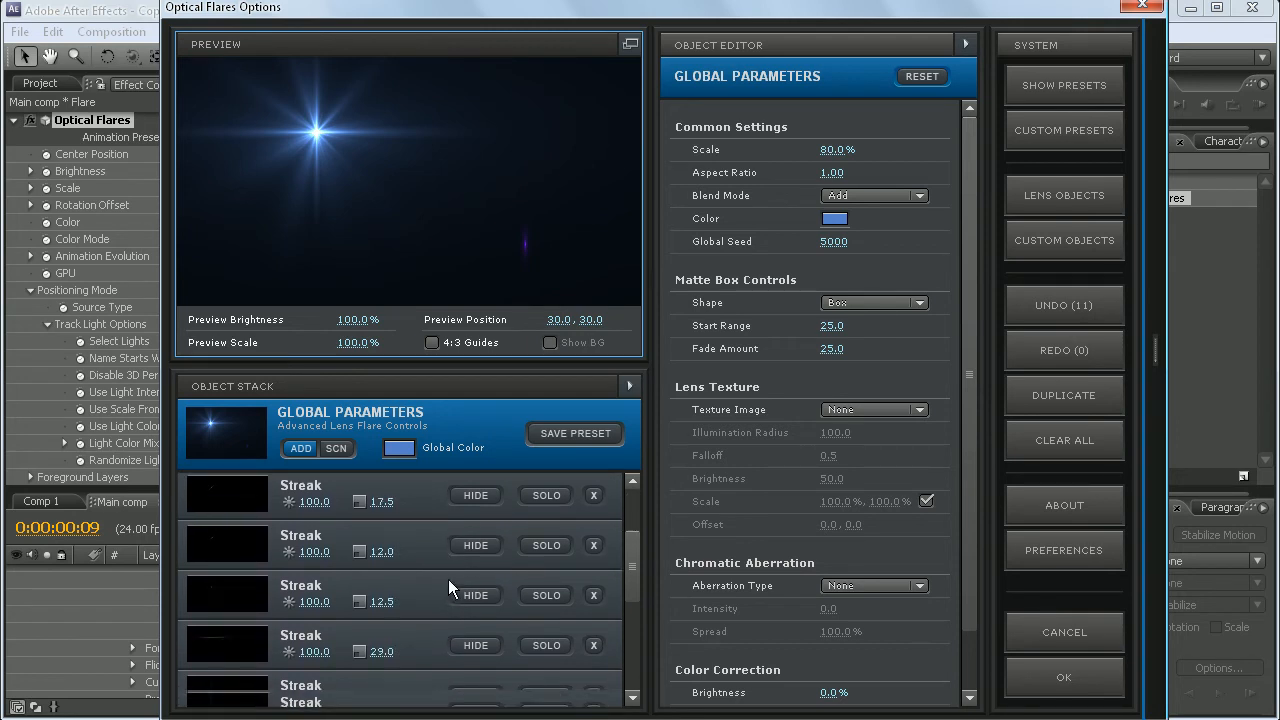
{"action": "scroll", "coordinate": [453, 574], "scroll_direction": "down", "scroll_amount": 8}
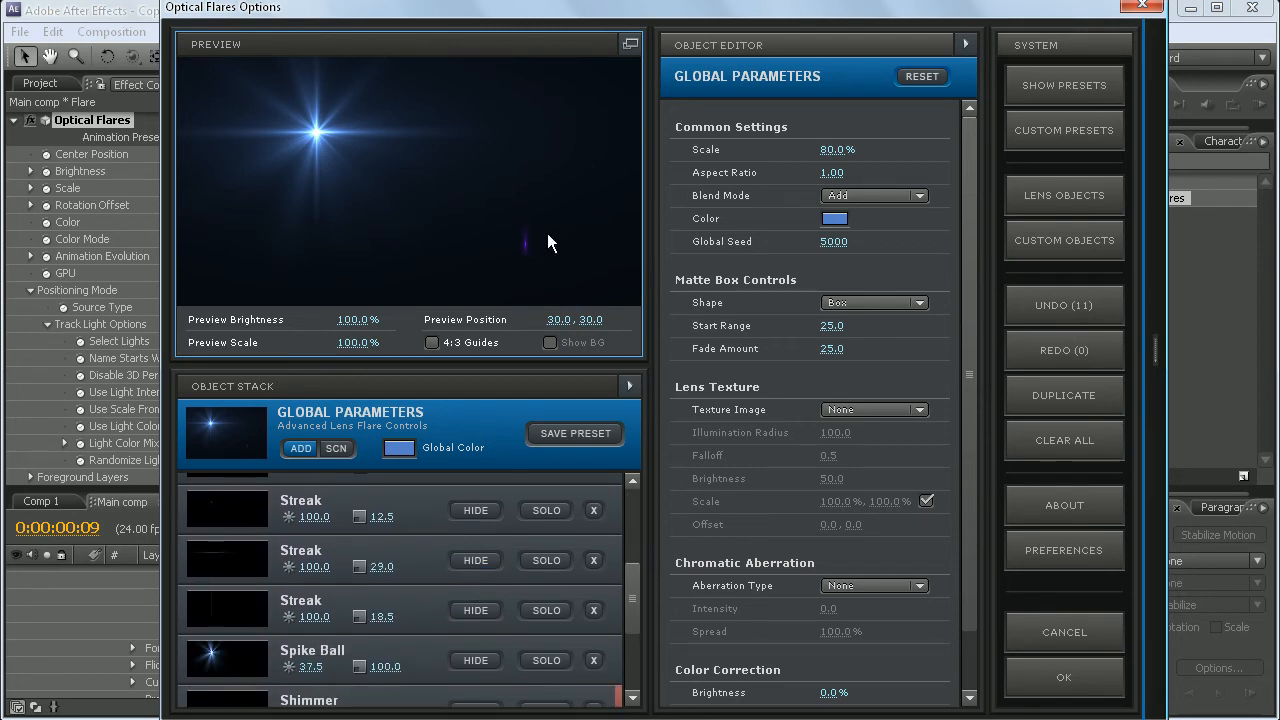
{"action": "scroll", "coordinate": [520, 612], "scroll_direction": "down", "scroll_amount": 1}
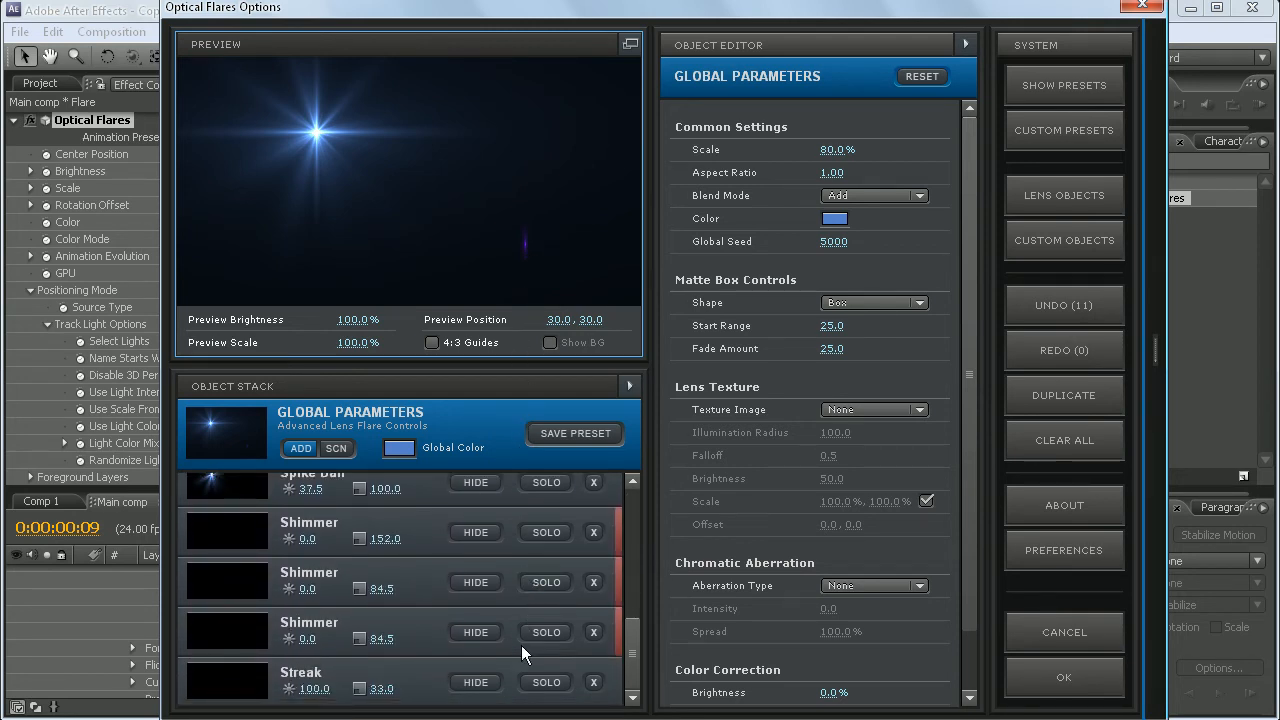
{"action": "left_click", "coordinate": [594, 684]}
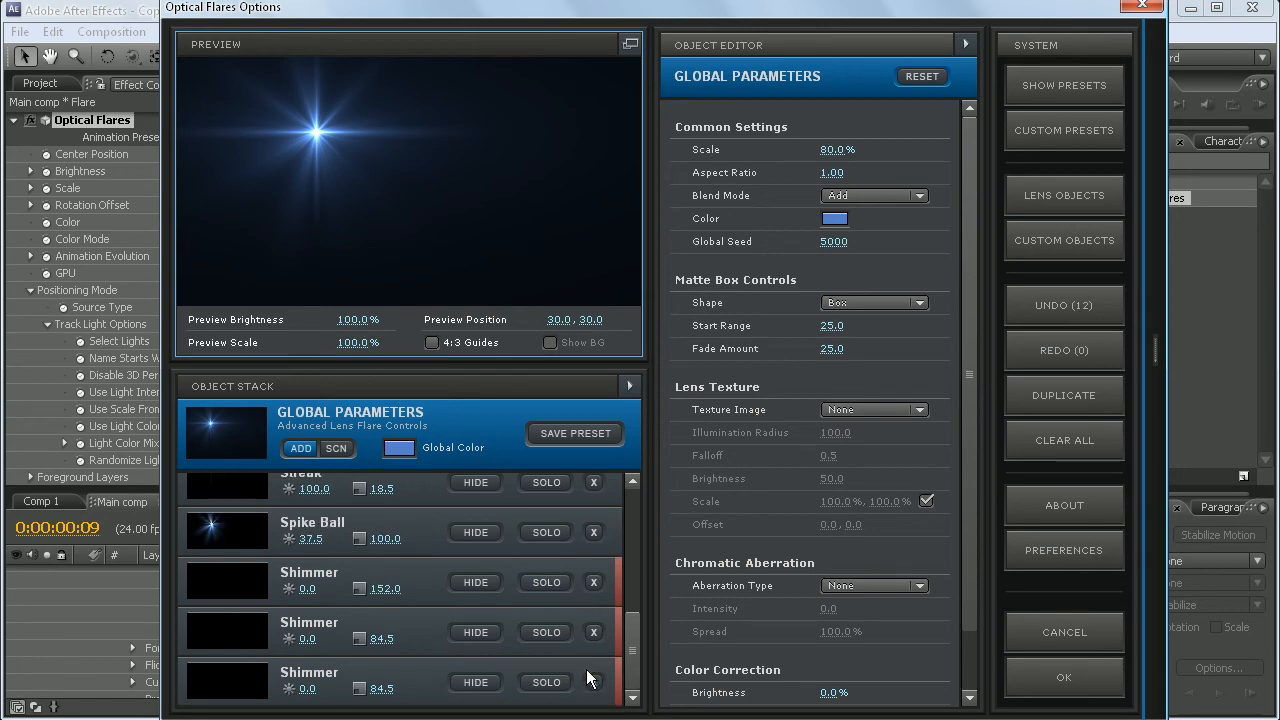
{"action": "left_click", "coordinate": [1034, 675]}
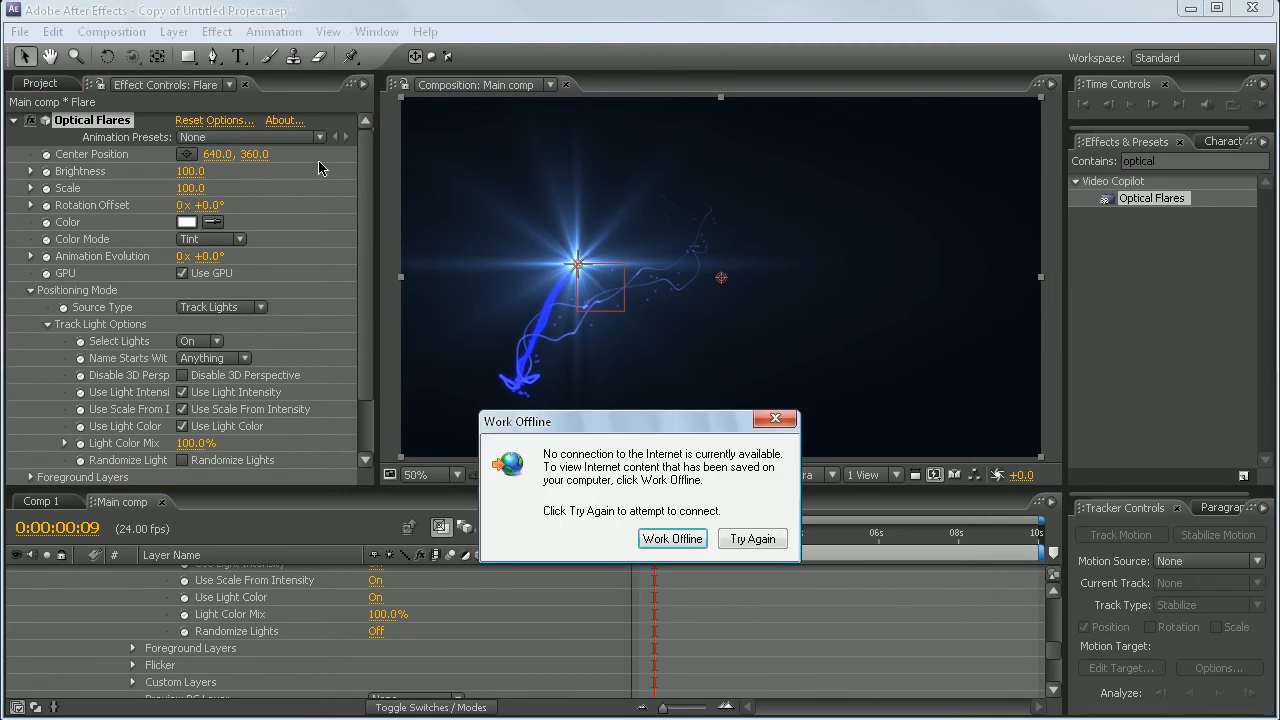
{"action": "key", "text": "Escape"}
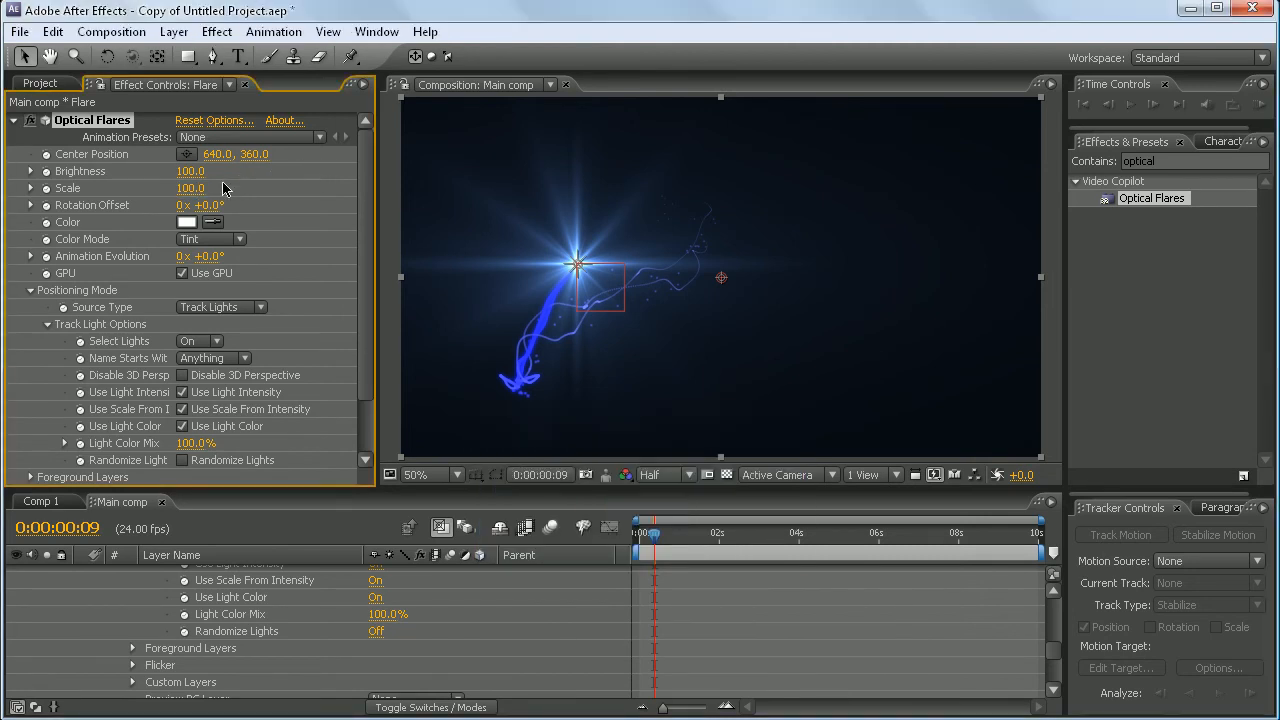
Set the Optical Flares Scale on the Flare layer to 30
{"action": "left_click", "coordinate": [191, 188]}
{"action": "type", "text": "20"}
{"action": "key", "text": "Return"}
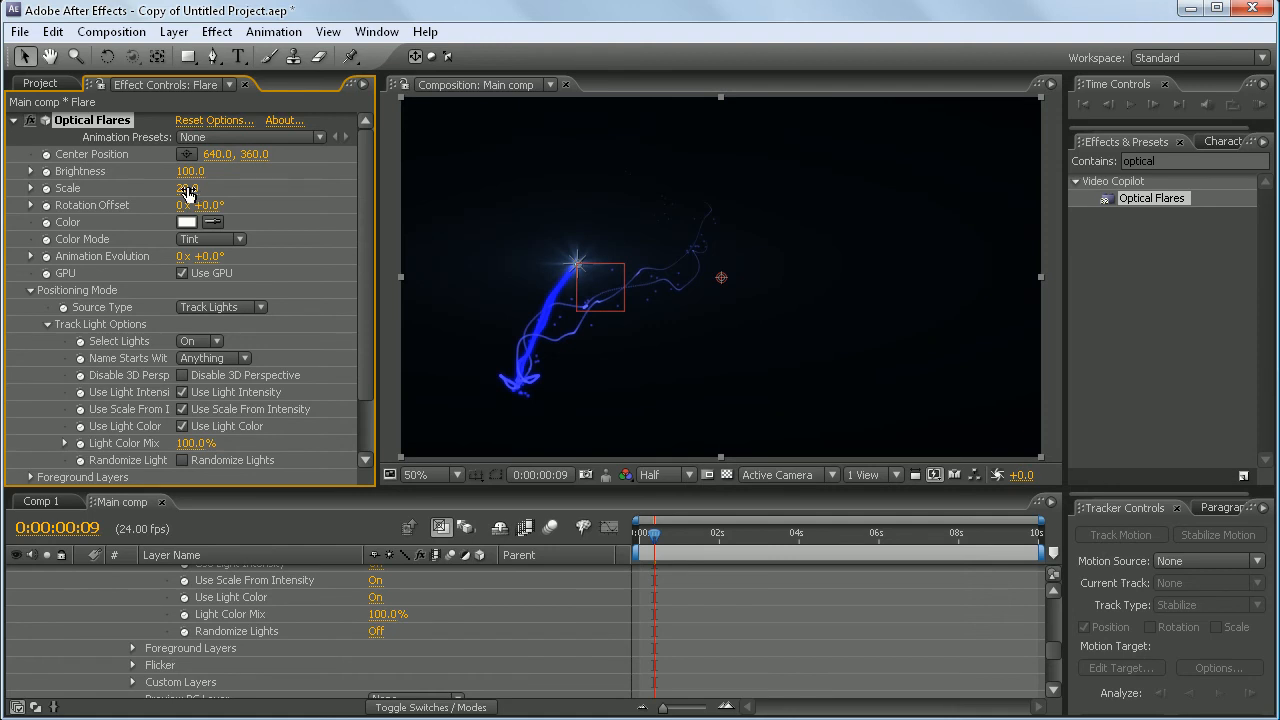
{"action": "left_click", "coordinate": [187, 189]}
{"action": "type", "text": "30"}
{"action": "key", "text": "Return"}
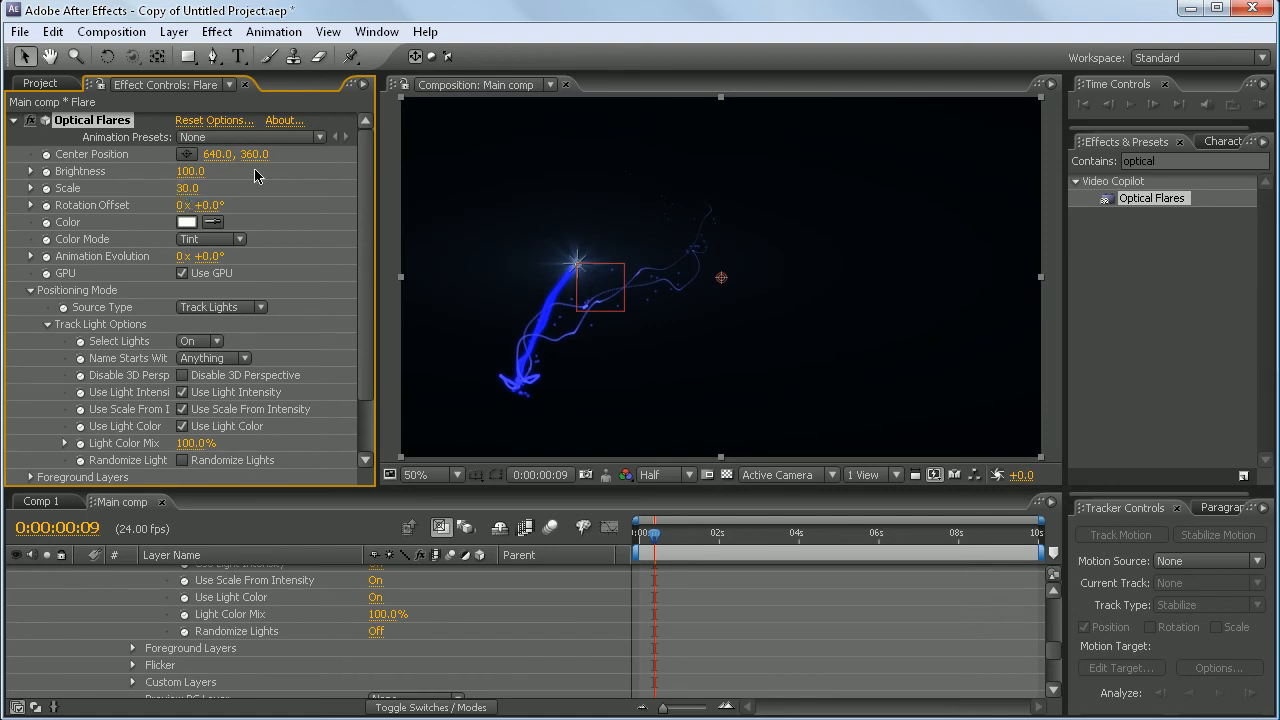
Raise the Optical Flares Brightness on the Flare layer to 110
{"action": "mouse_move", "coordinate": [196, 176]}
{"action": "left_mouse_down"}
{"action": "mouse_move", "coordinate": [206, 171]}
{"action": "mouse_move", "coordinate": [185, 171]}
{"action": "left_mouse_up"}
{"action": "left_click", "coordinate": [188, 171]}
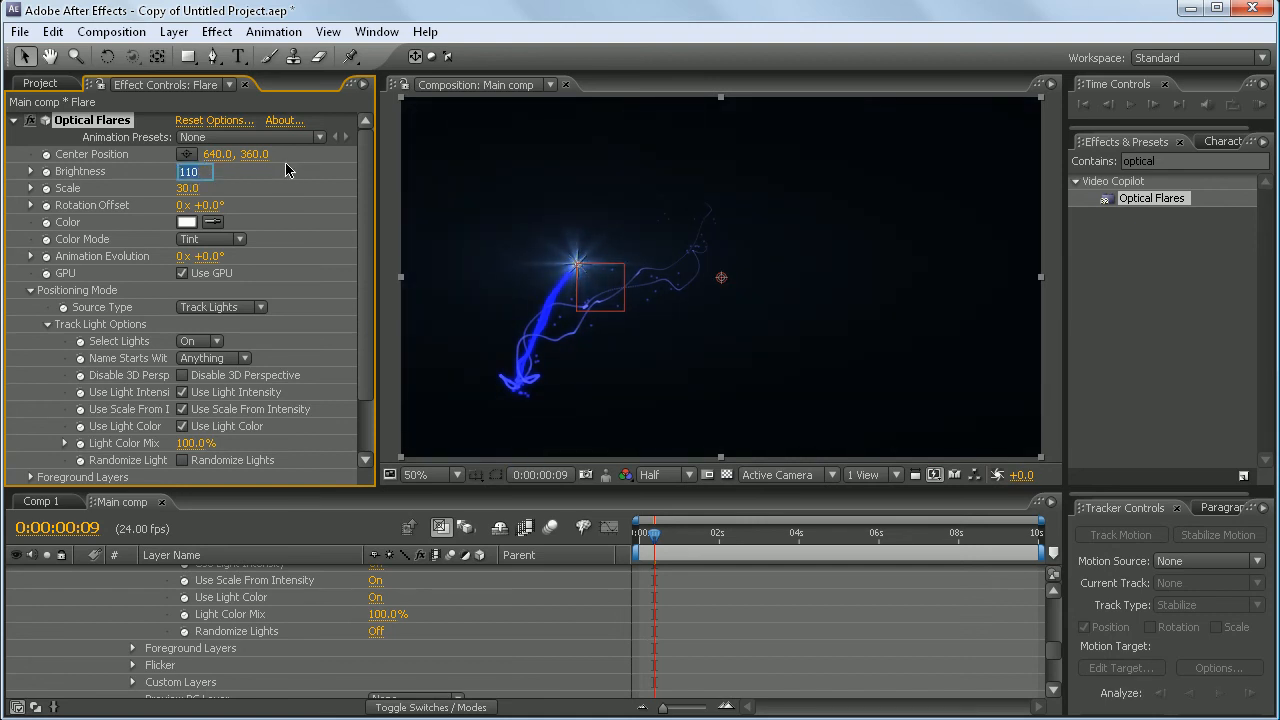
{"action": "type", "text": "110"}
{"action": "key", "text": "Return"}
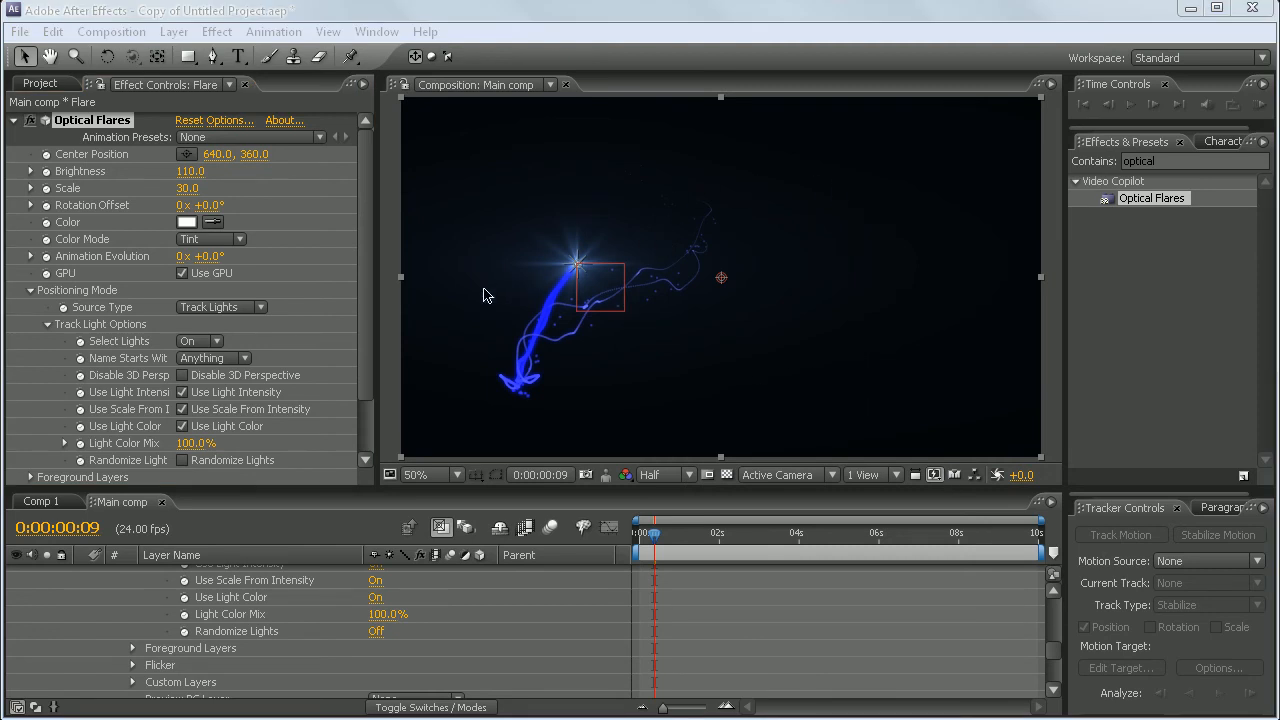
Preview the animation in Comp 1 for reference, and return to Main comp to preview its flare and particle stream
{"action": "left_click", "coordinate": [54, 500]}
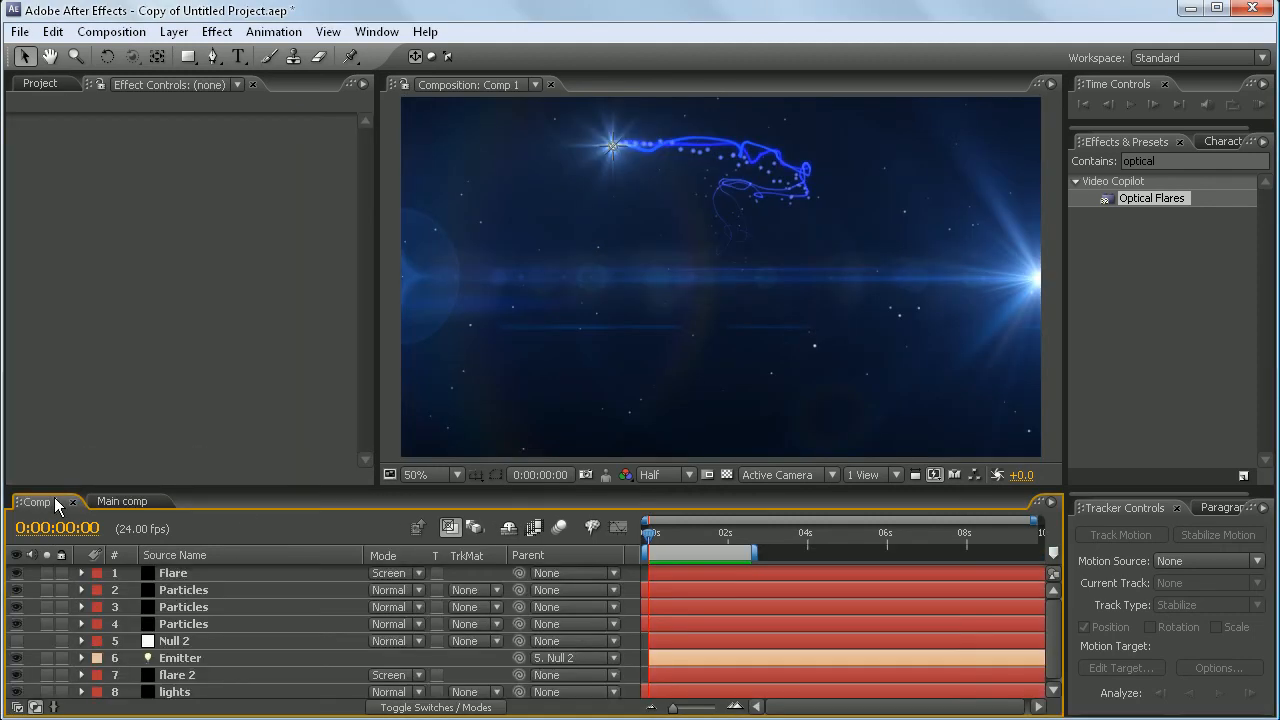
{"action": "left_click", "coordinate": [1259, 104]}
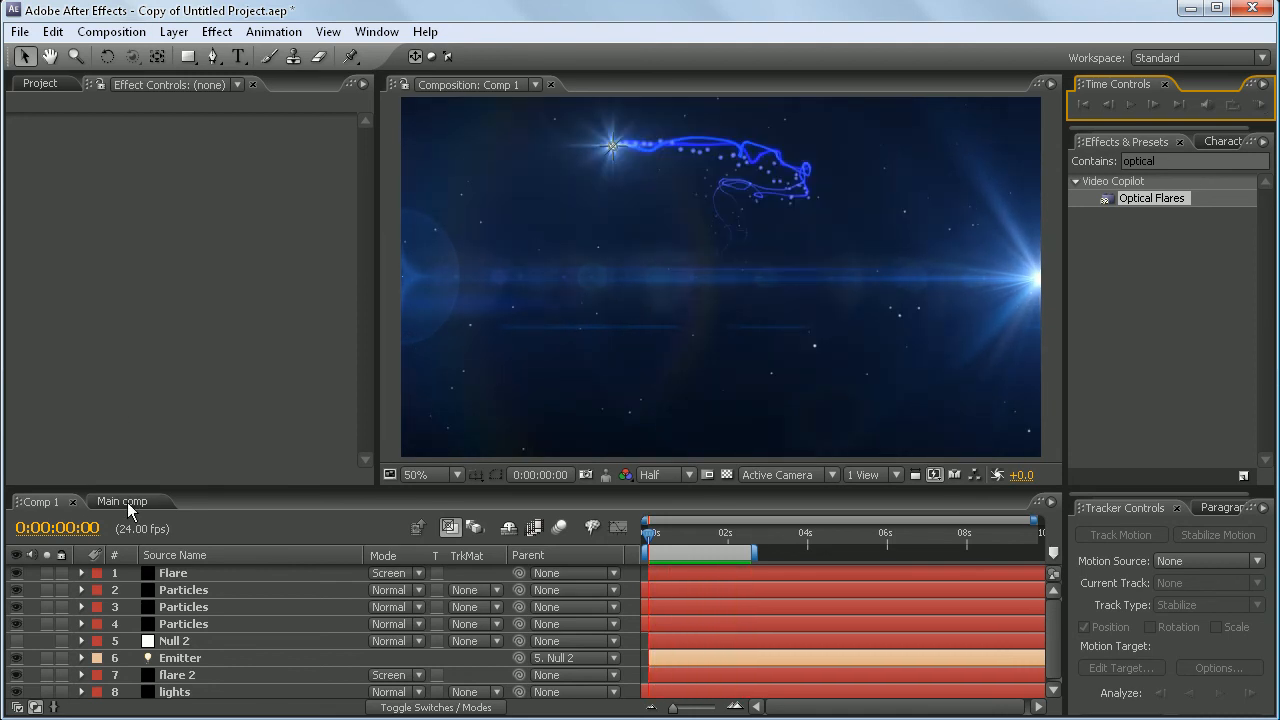
{"action": "left_click", "coordinate": [122, 501]}
{"action": "left_click", "coordinate": [1257, 106]}
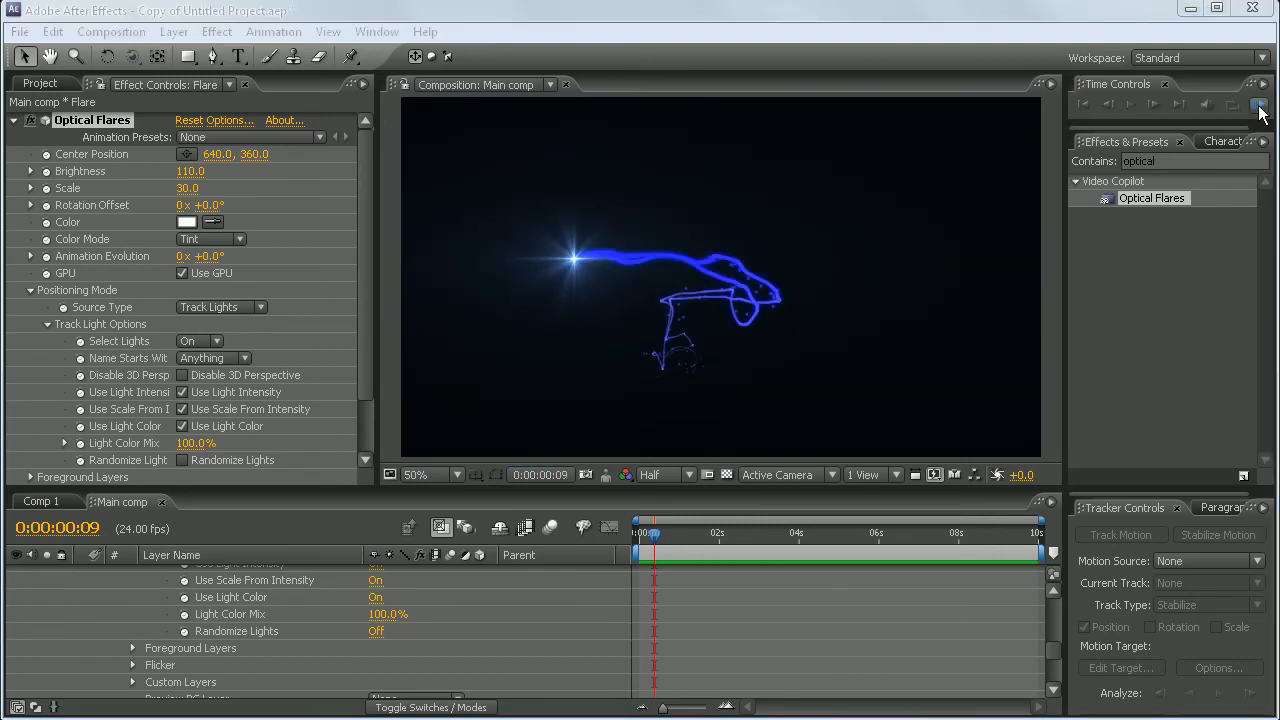
{"action": "left_click", "coordinate": [1259, 108]}
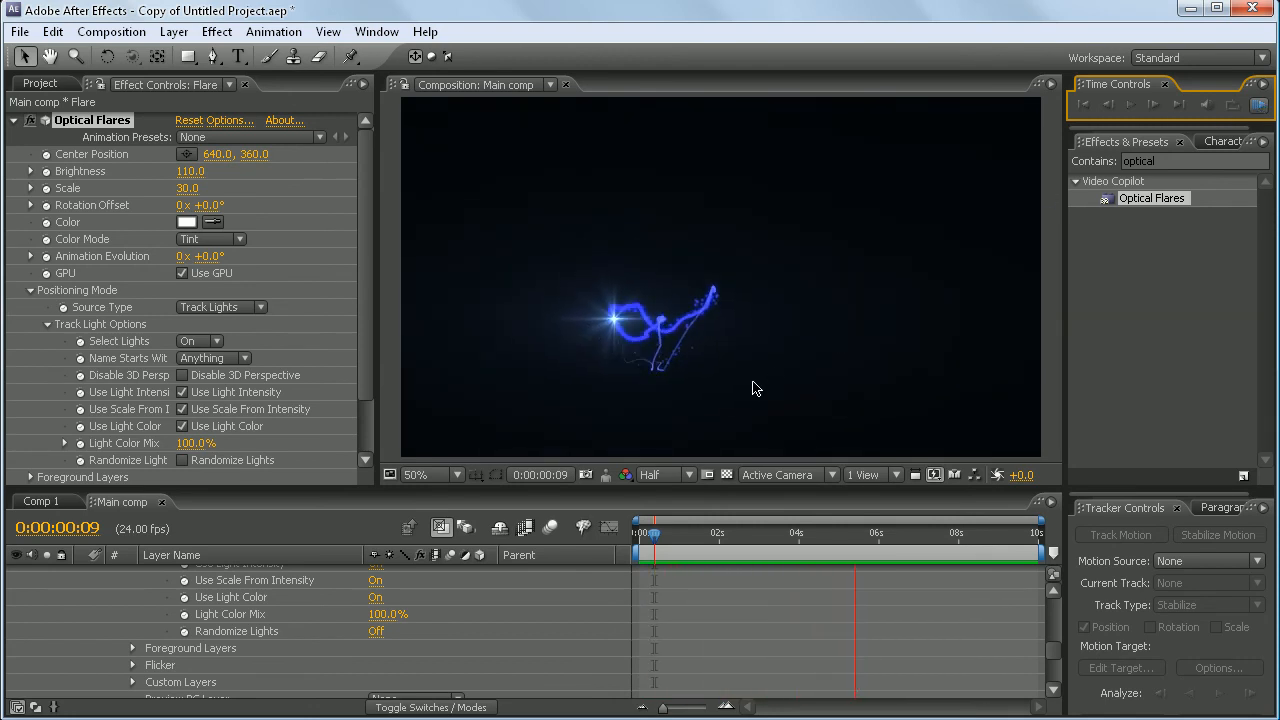
{"action": "key", "text": "space"}
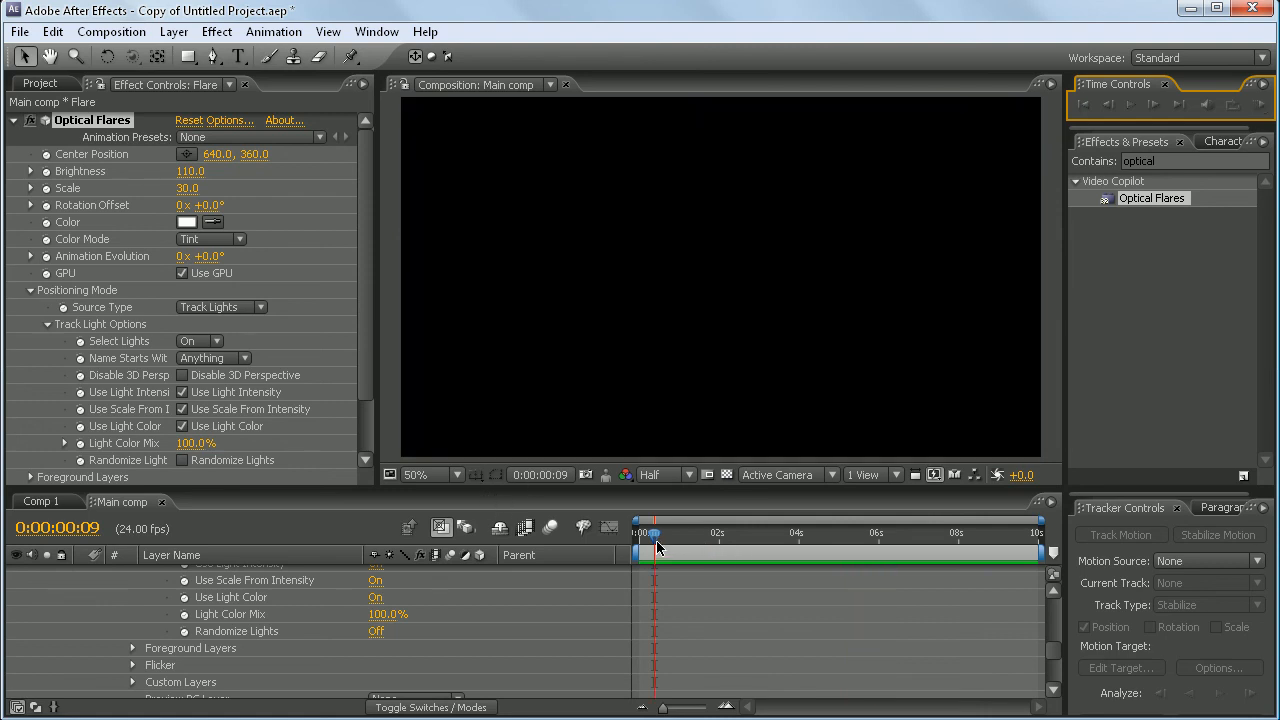
Collapse the Flare layer's properties and display Main comp at Half resolution at 0:00:00:13
{"action": "left_click_drag", "start_coordinate": [657, 545], "coordinate": [661, 545]}
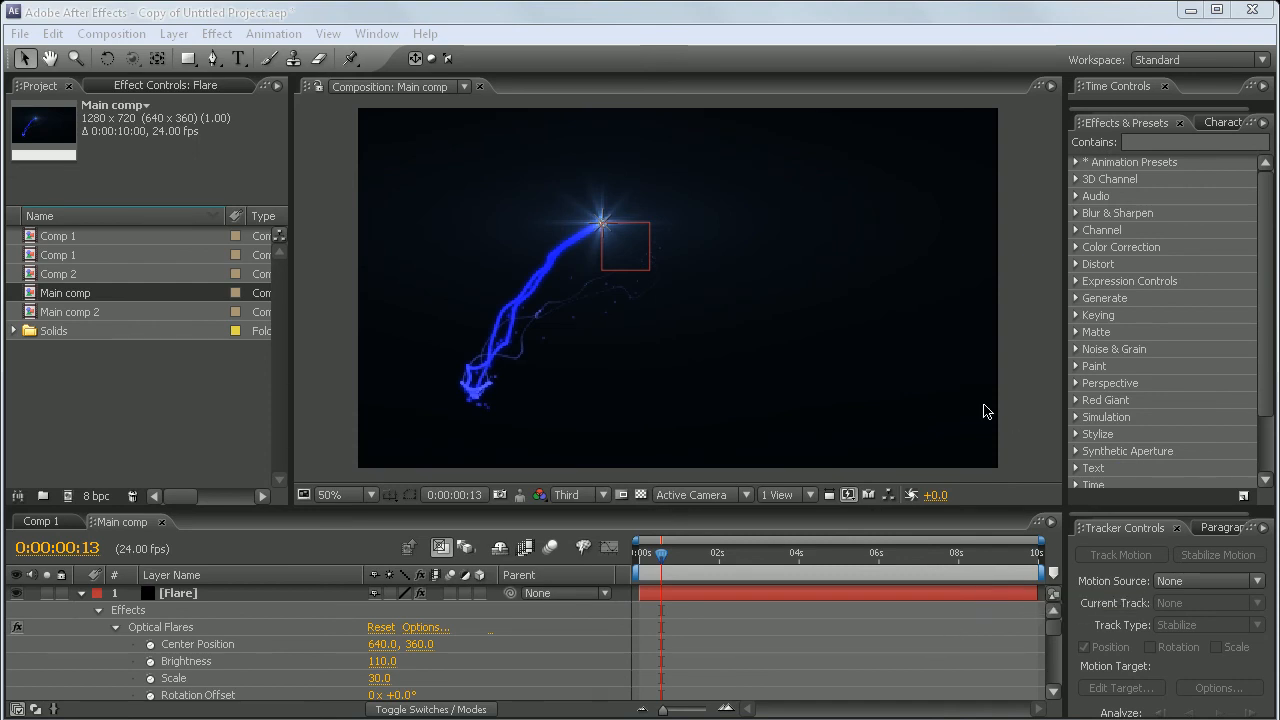
{"action": "left_click", "coordinate": [82, 596]}
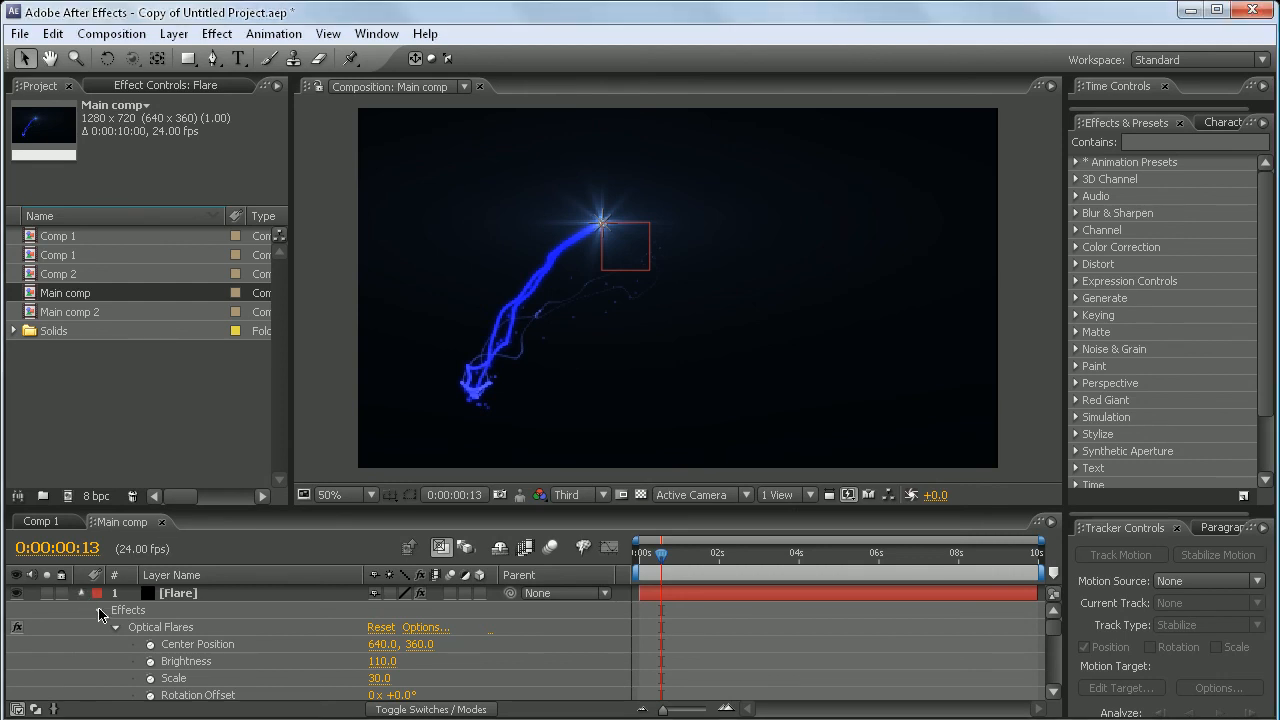
{"action": "left_click", "coordinate": [588, 495]}
{"action": "left_click", "coordinate": [592, 536]}
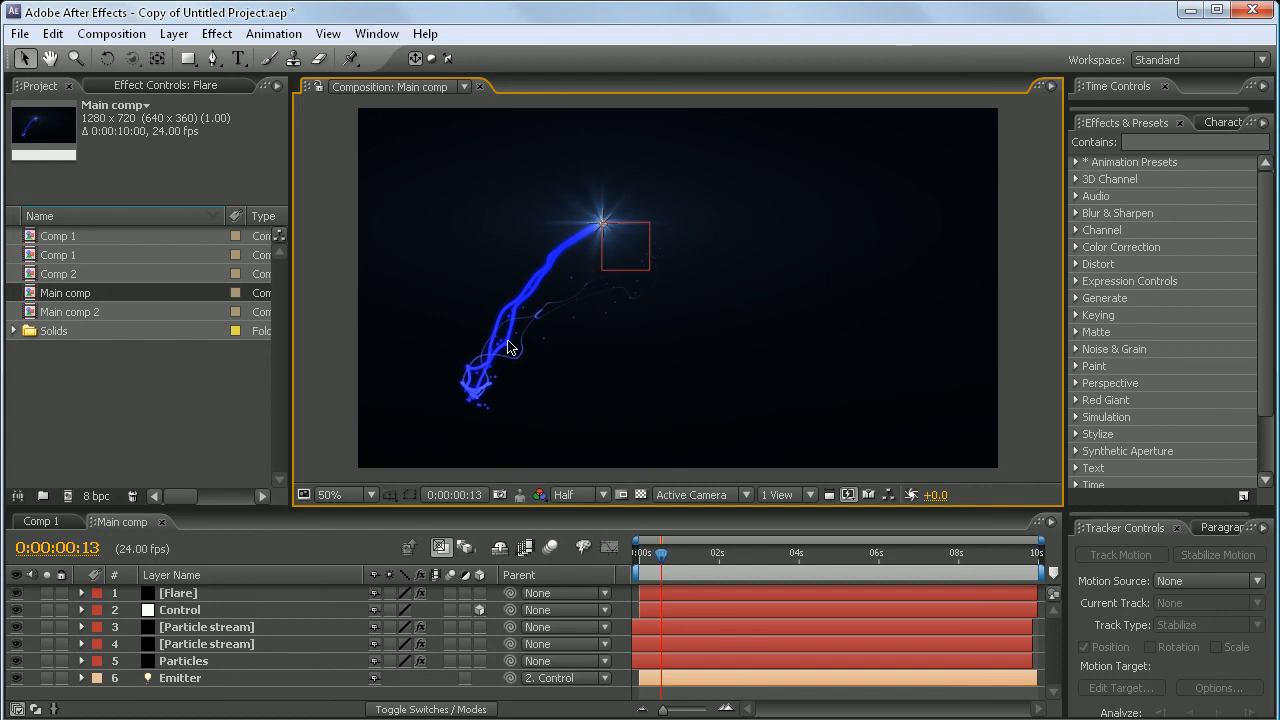
Set the Particular particle Size to 3 on the upper Particle stream layer (layer 3)
{"action": "left_click", "coordinate": [228, 628]}
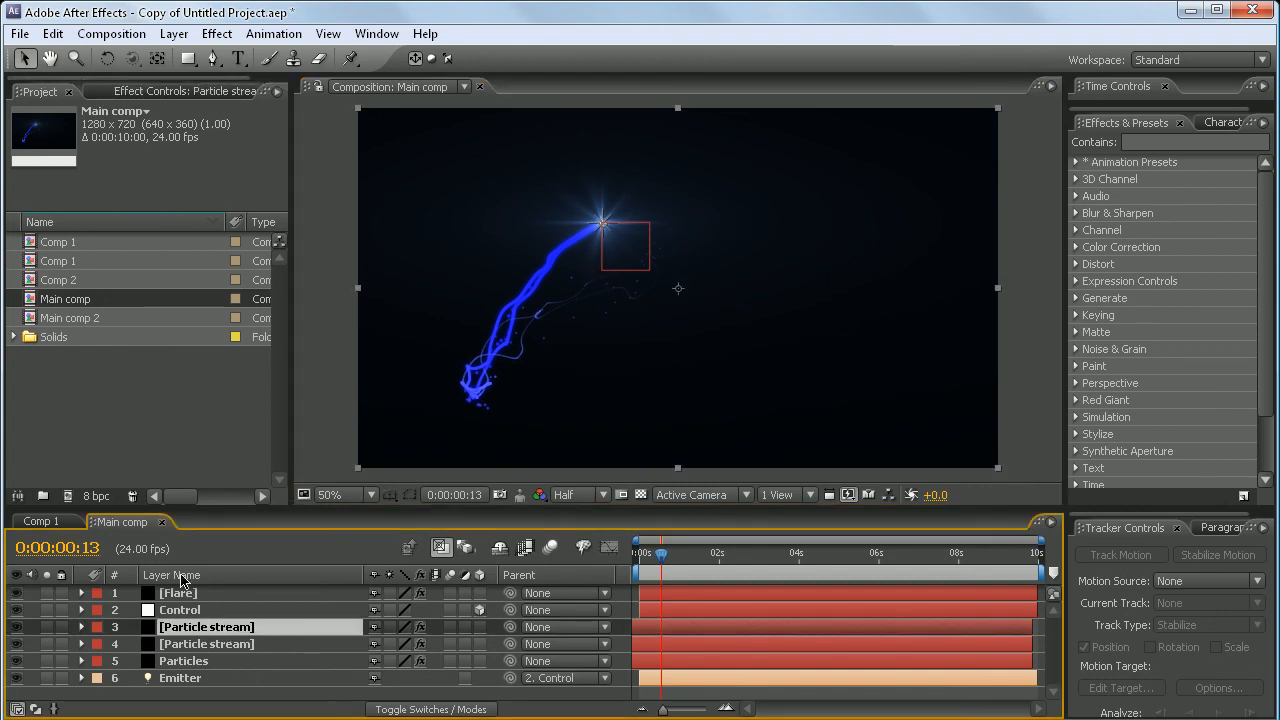
{"action": "left_click", "coordinate": [130, 91]}
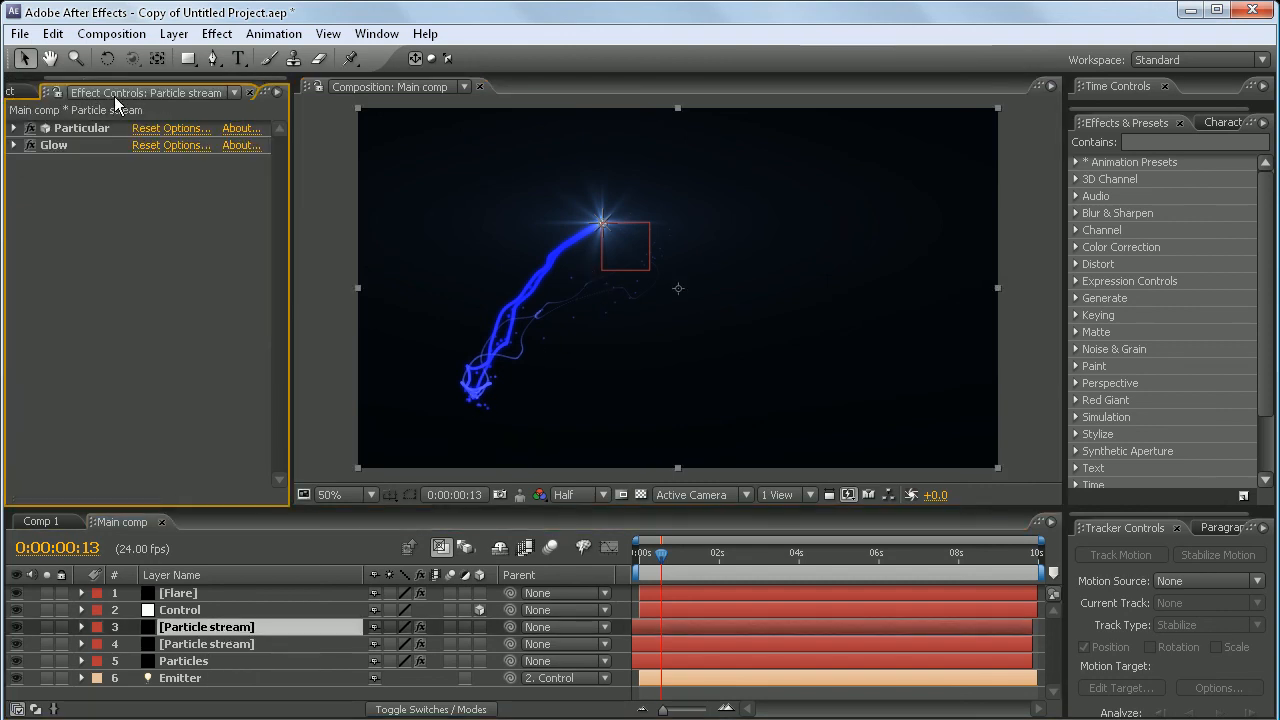
{"action": "left_click", "coordinate": [13, 128]}
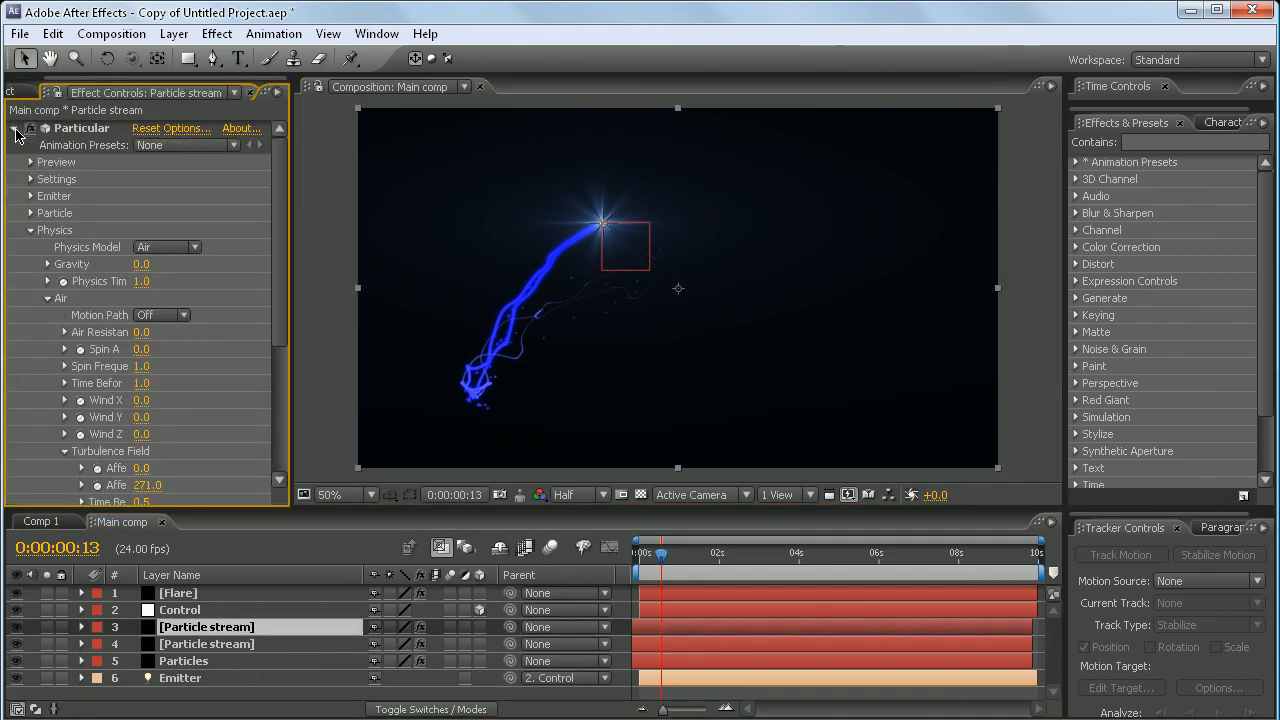
{"action": "left_click", "coordinate": [29, 230]}
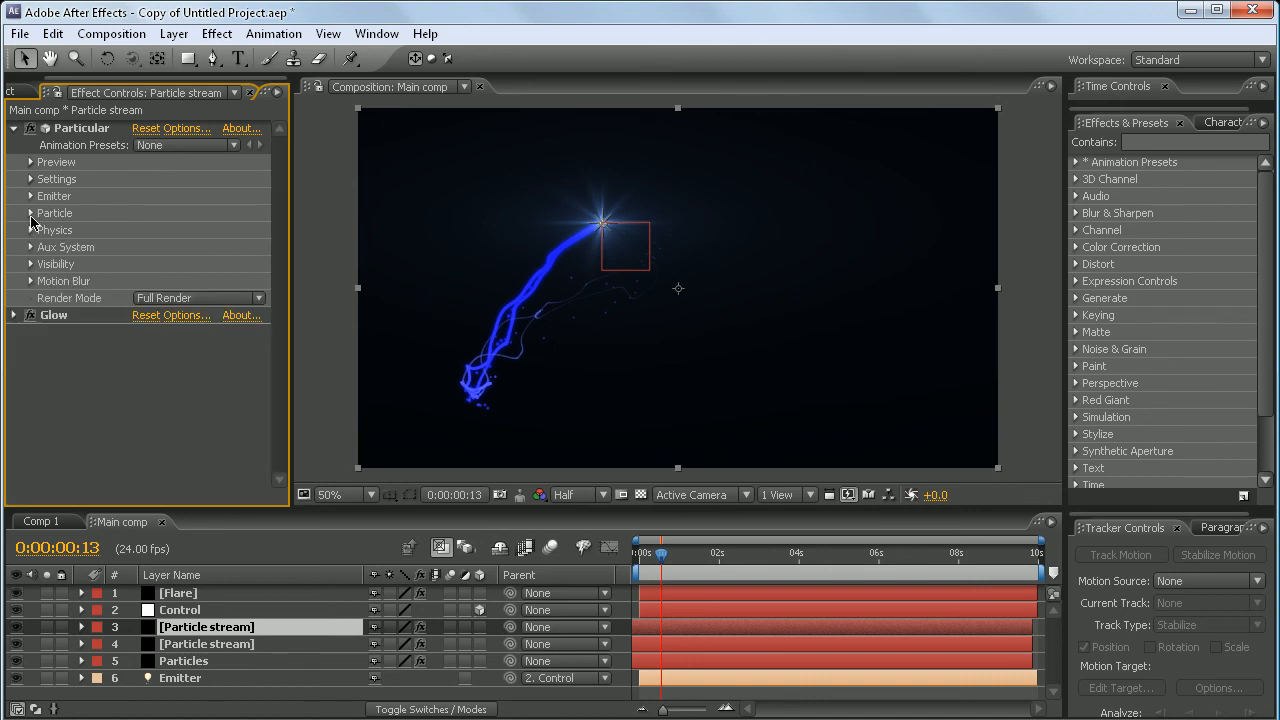
{"action": "left_click", "coordinate": [30, 214]}
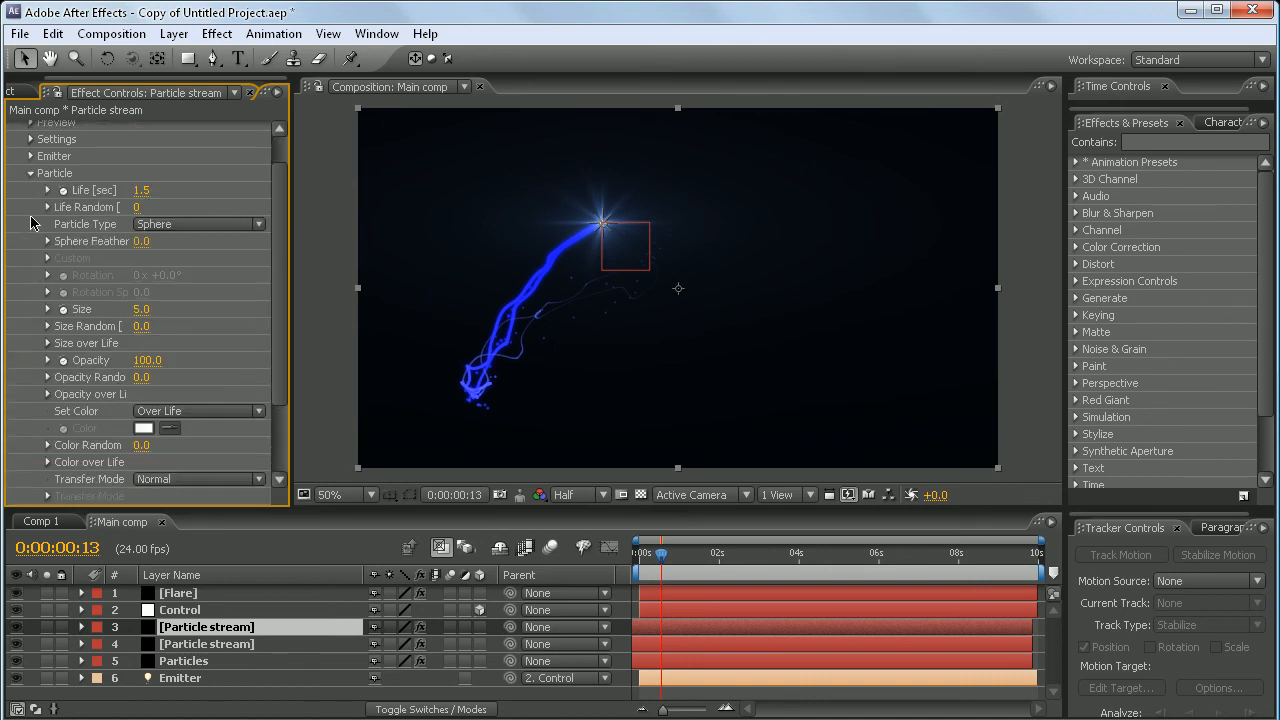
{"action": "left_click", "coordinate": [141, 309]}
{"action": "type", "text": "3"}
{"action": "key", "text": "Return"}
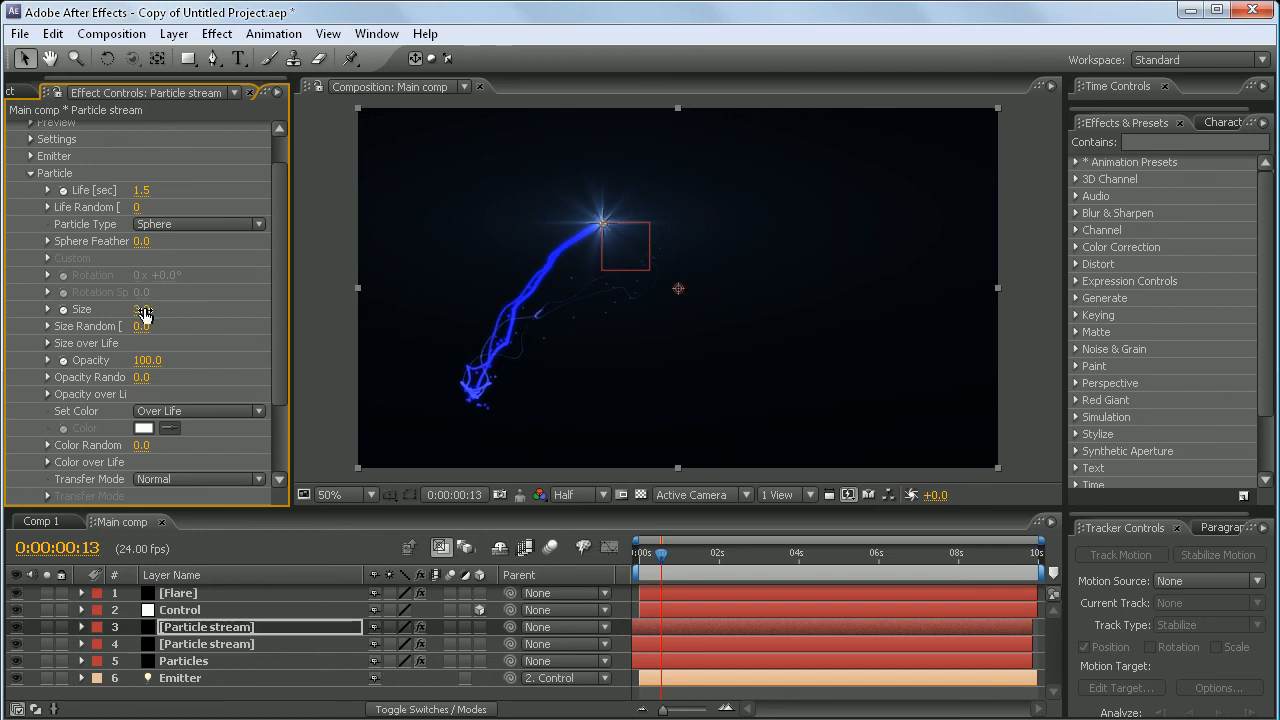
Set the Particular particle Size to 3 on the lower Particle stream layer (layer 4) as well
{"action": "left_click", "coordinate": [249, 647]}
{"action": "left_click", "coordinate": [13, 128]}
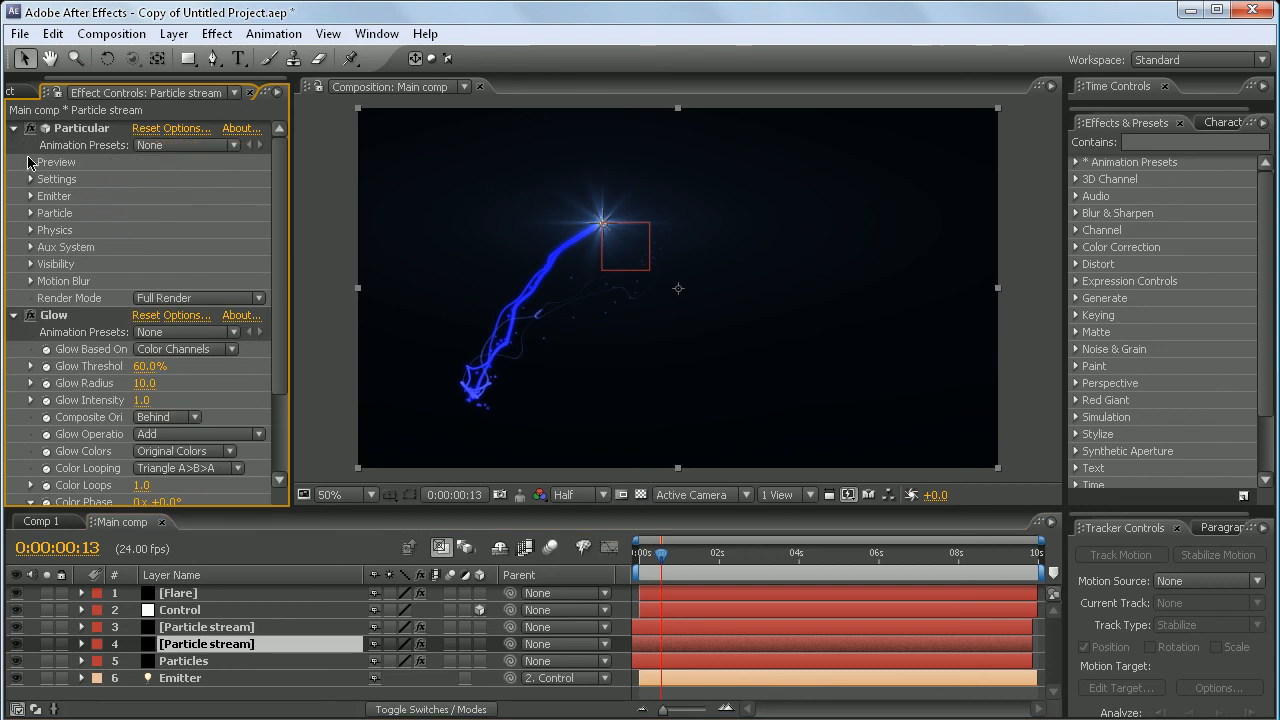
{"action": "left_click", "coordinate": [31, 213]}
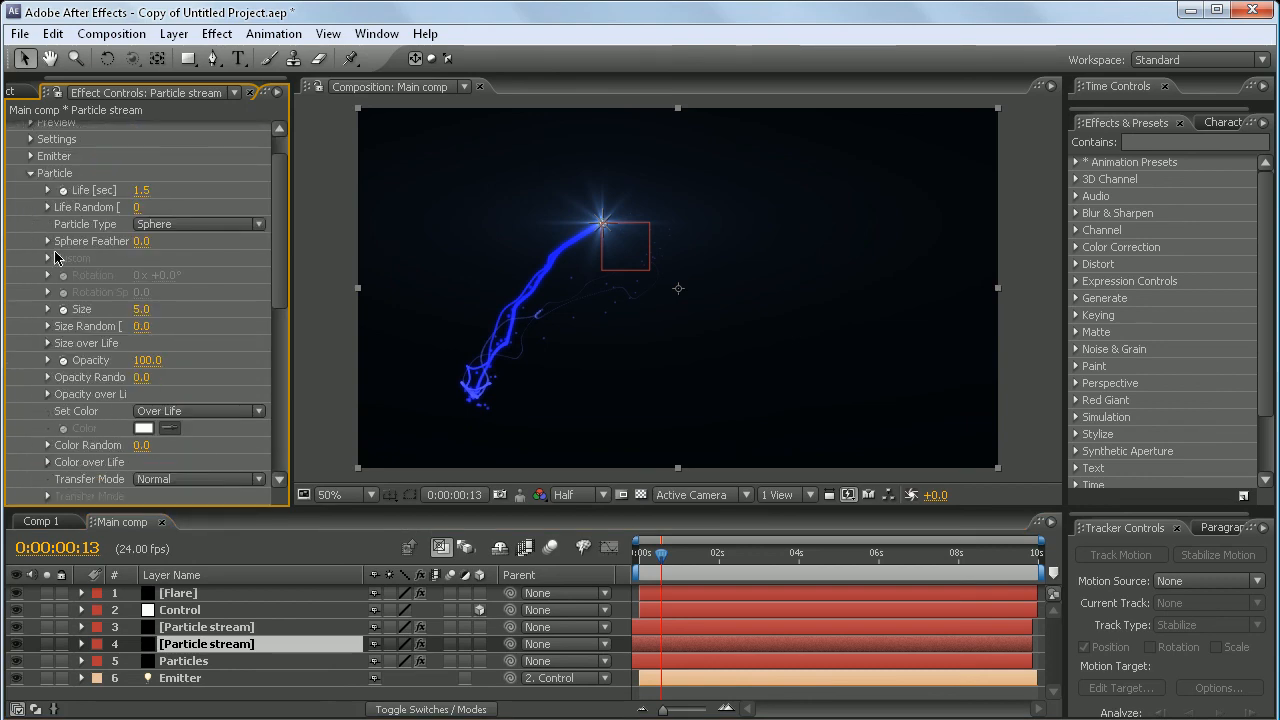
{"action": "left_click", "coordinate": [140, 309]}
{"action": "type", "text": "5"}
{"action": "key", "text": "Return"}
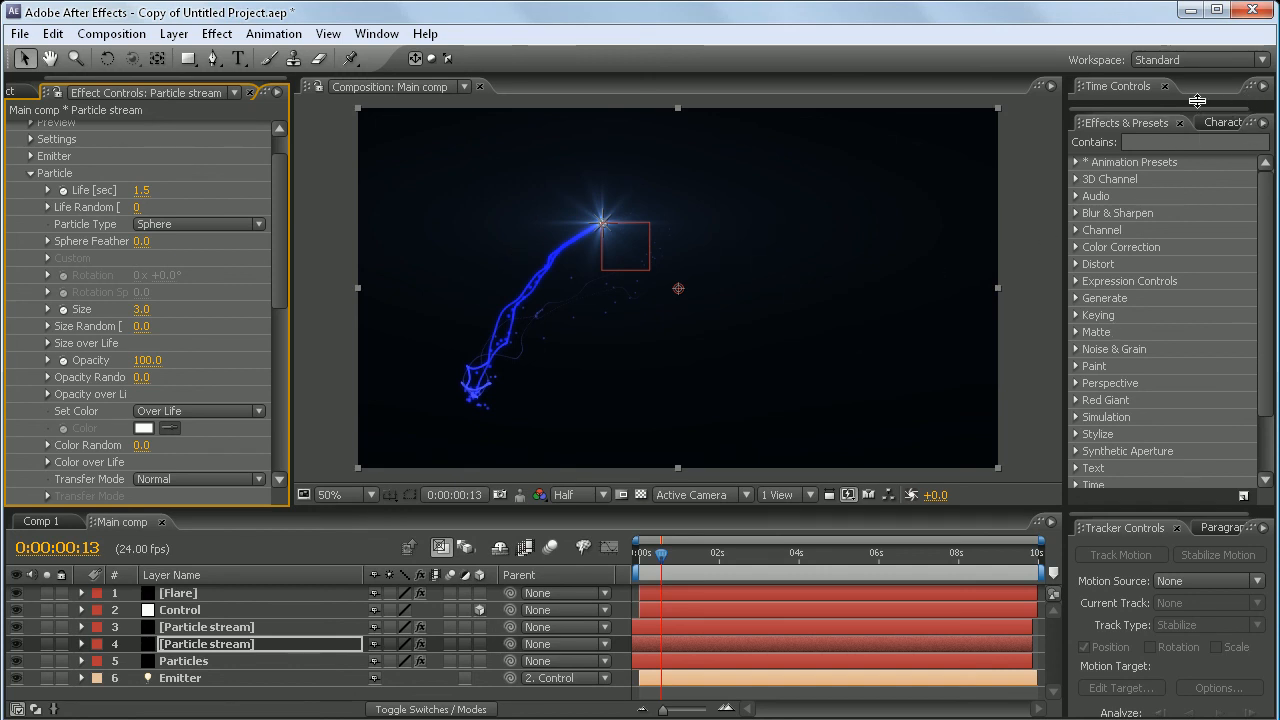
Run a RAM preview of the thinner streams in Main comp, and open Comp 1 for comparison
{"action": "left_click_drag", "start_coordinate": [1197, 100], "coordinate": [1197, 120]}
{"action": "left_click", "coordinate": [1260, 108]}
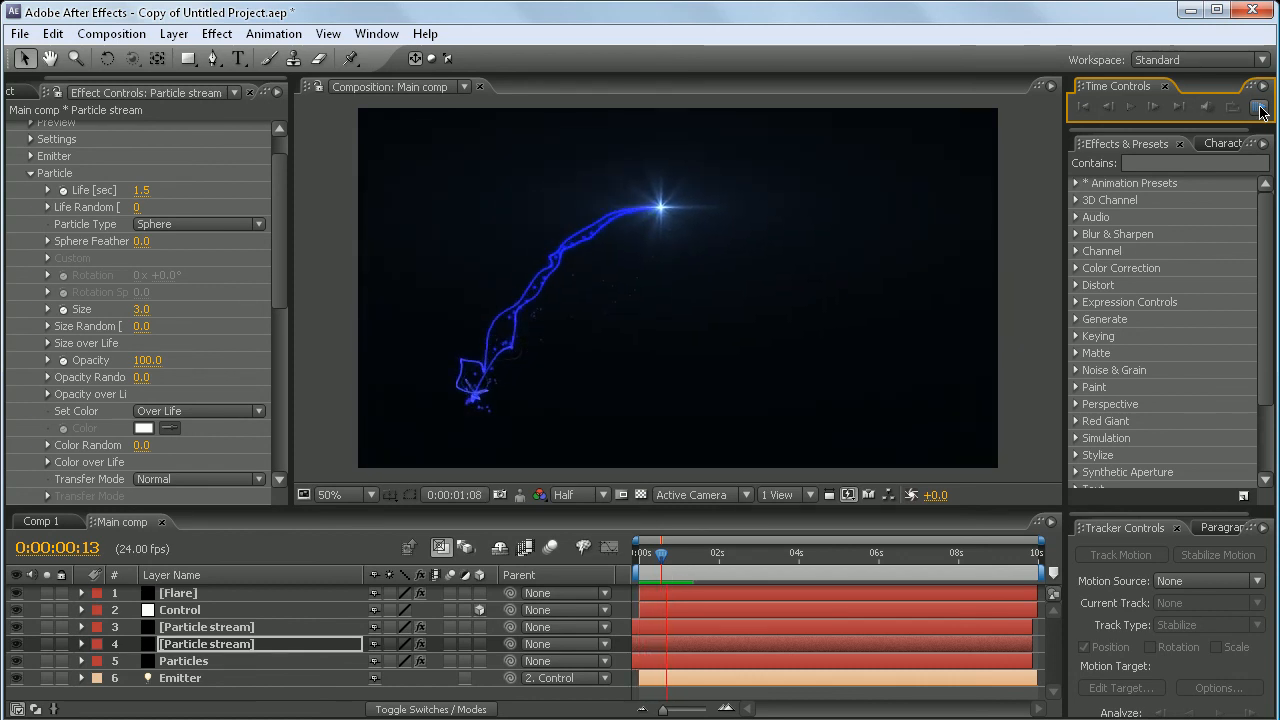
{"action": "key", "text": "space"}
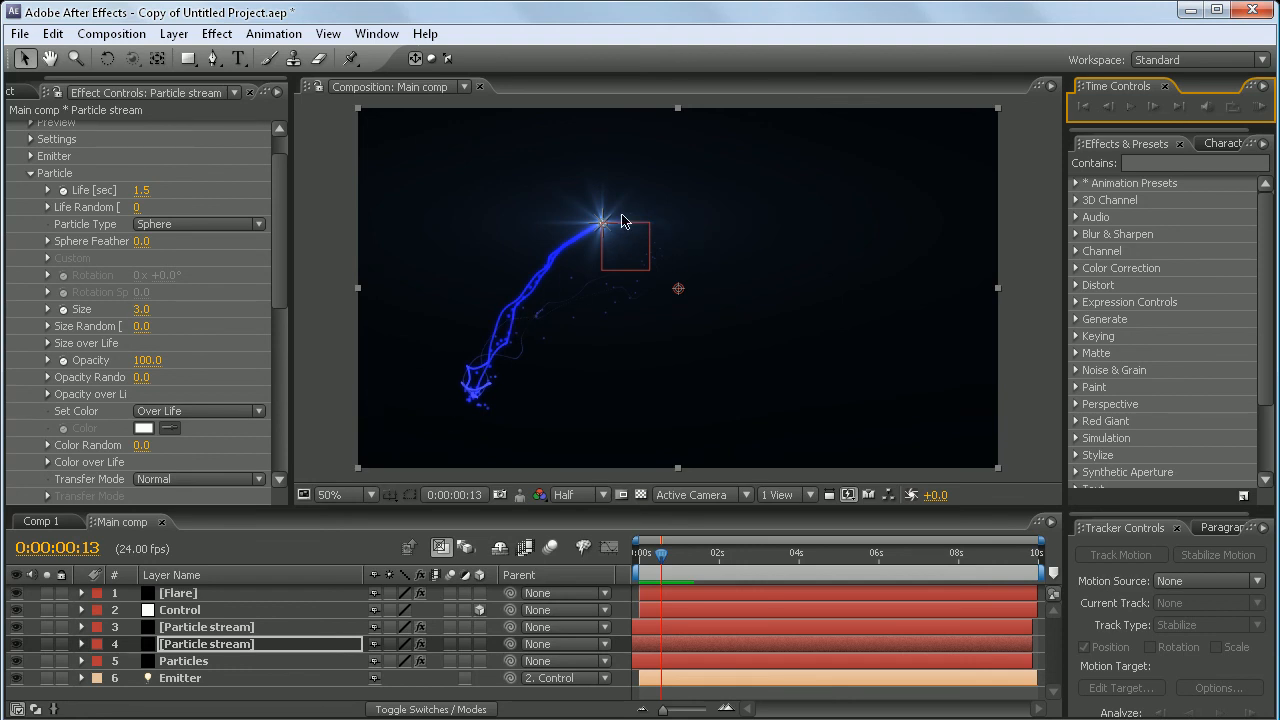
{"action": "left_click", "coordinate": [60, 522]}
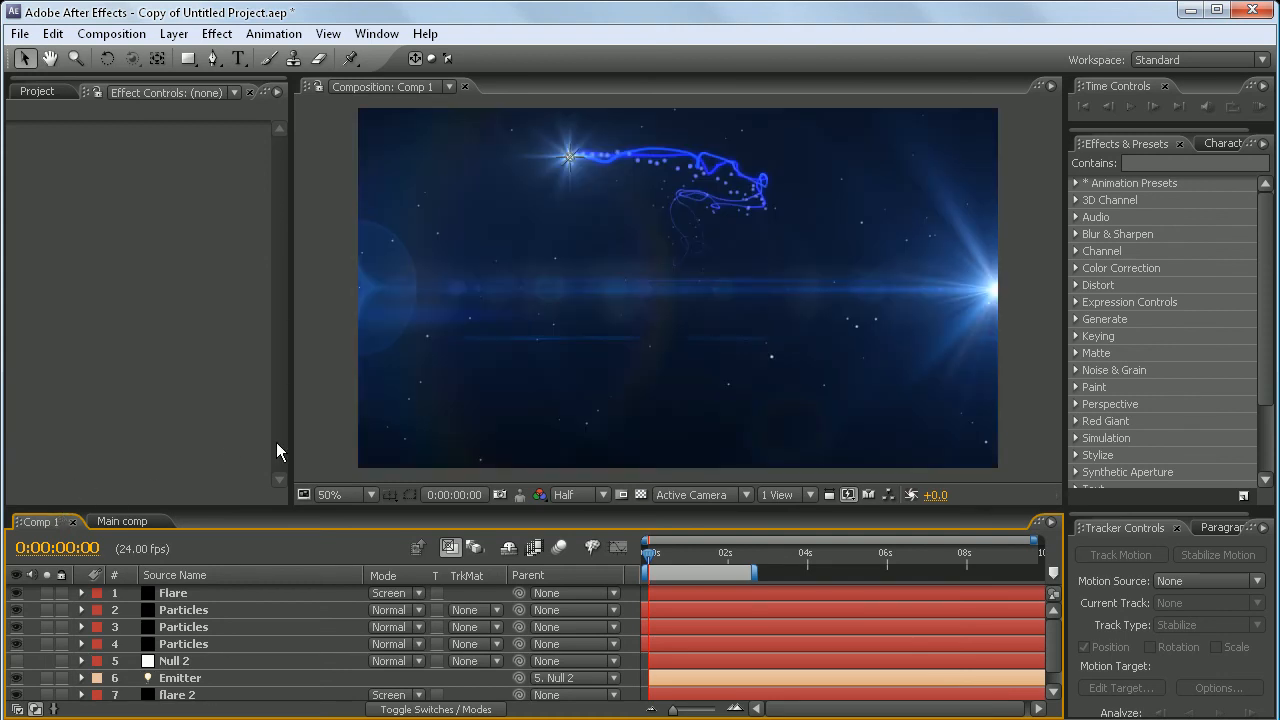